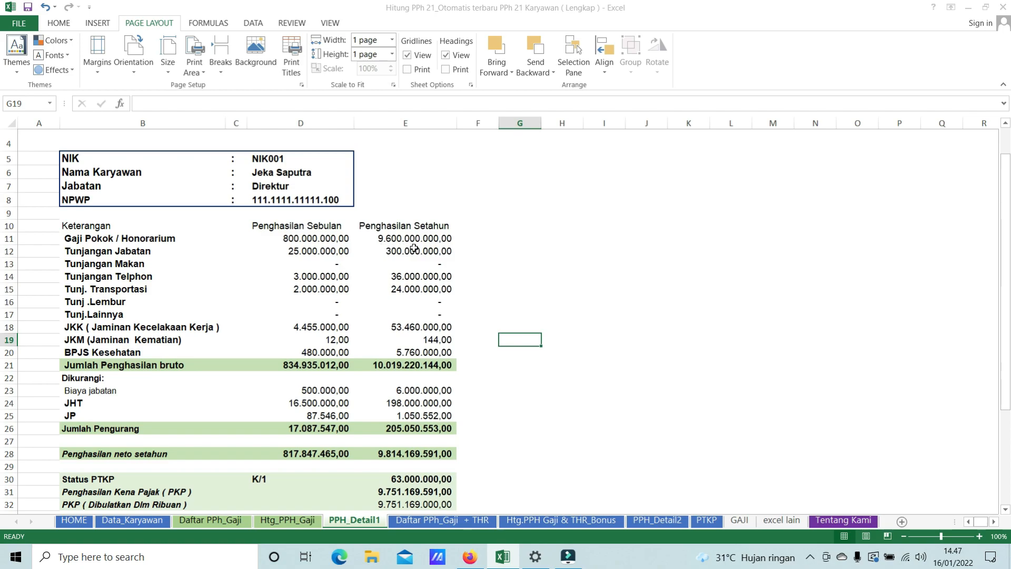
Look over the Data_Karyawan and GAJI sheets, the module list on HOME and the tax brackets on Htg_PPH_Gaji
left_click(499, 391)
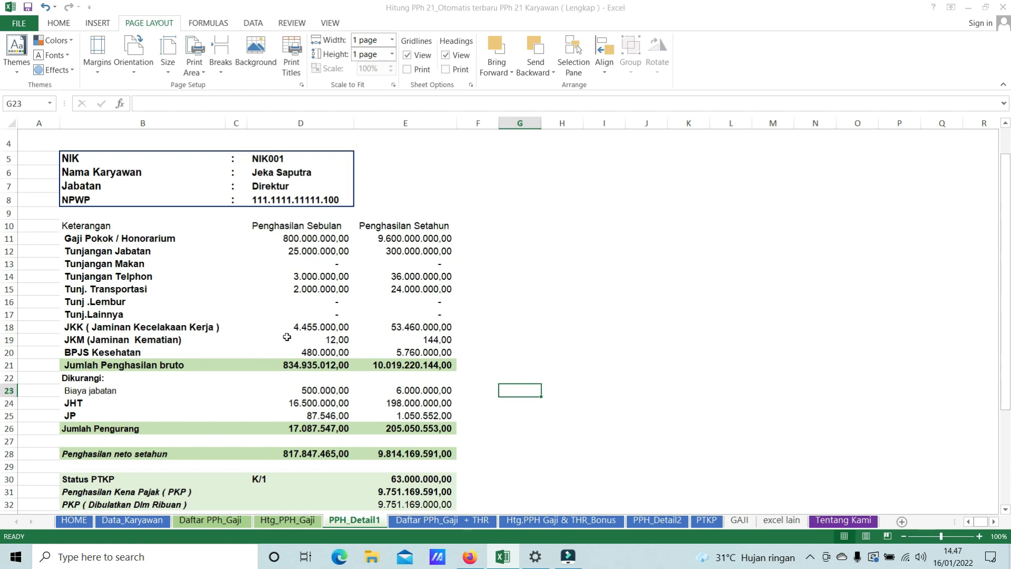
left_click(133, 520)
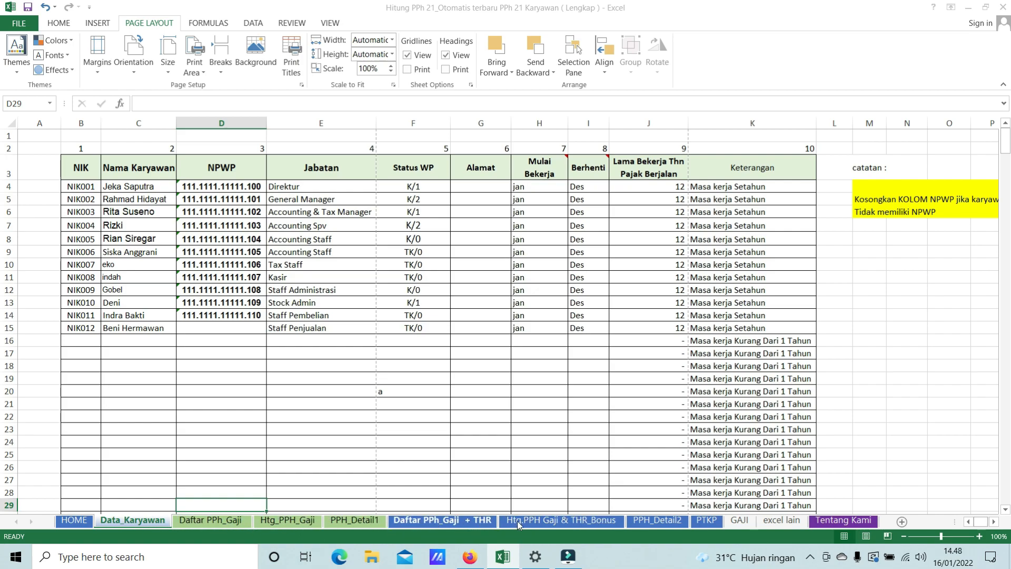
left_click(740, 520)
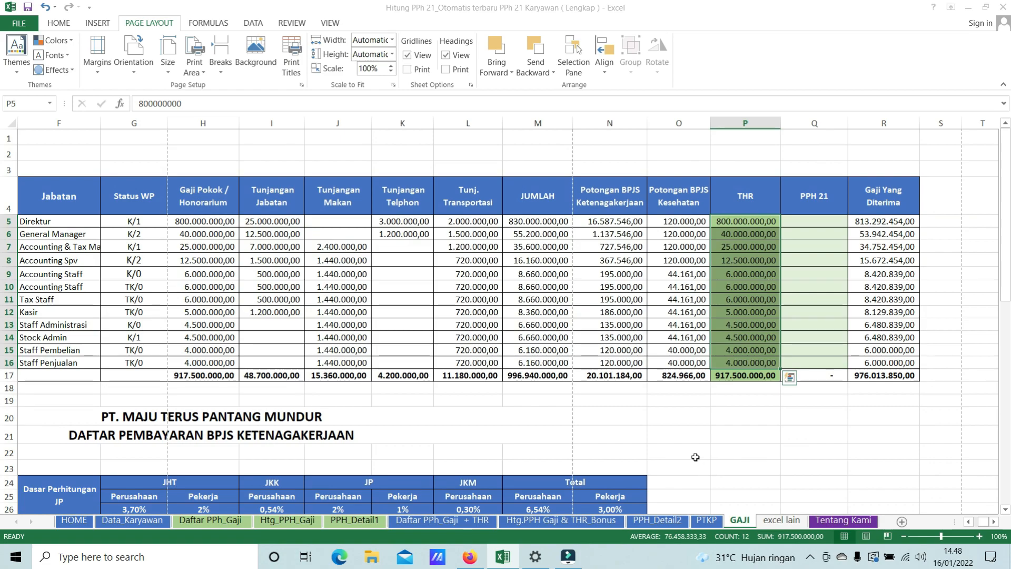
left_click(739, 432)
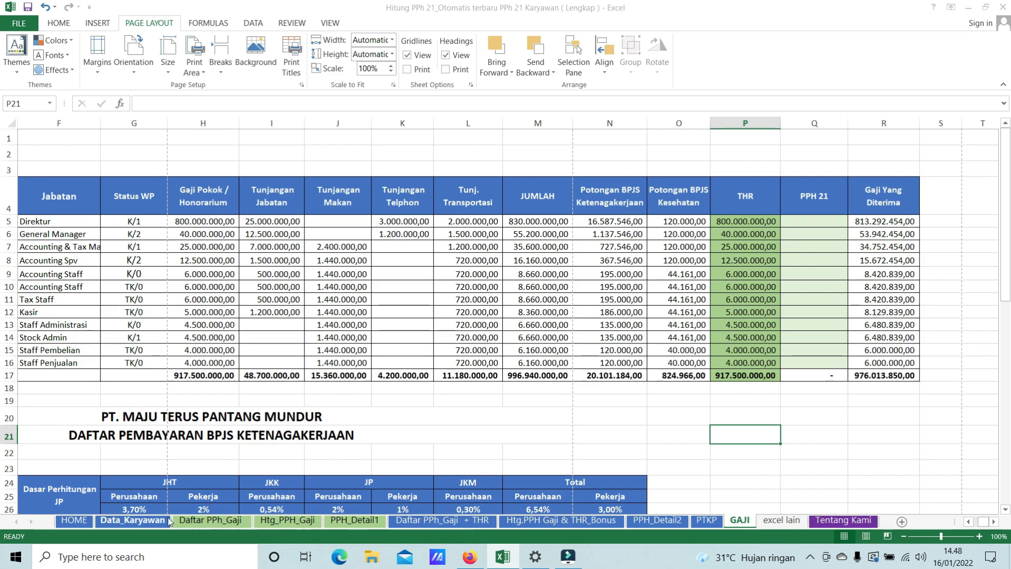
left_click(74, 520)
scroll(263, 308, "down", 3)
scroll(262, 308, "up", 3)
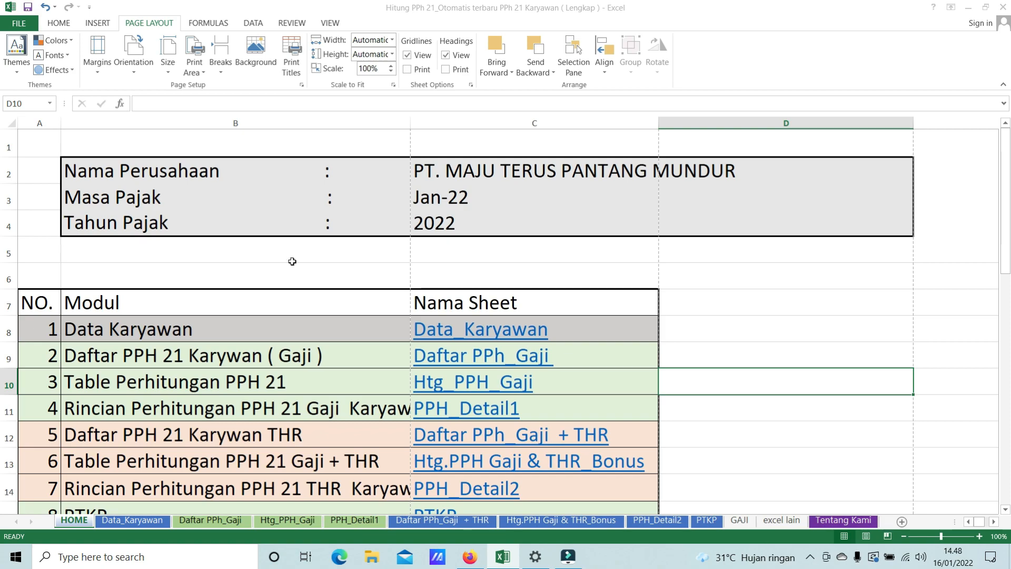
scroll(292, 261, "down", 1)
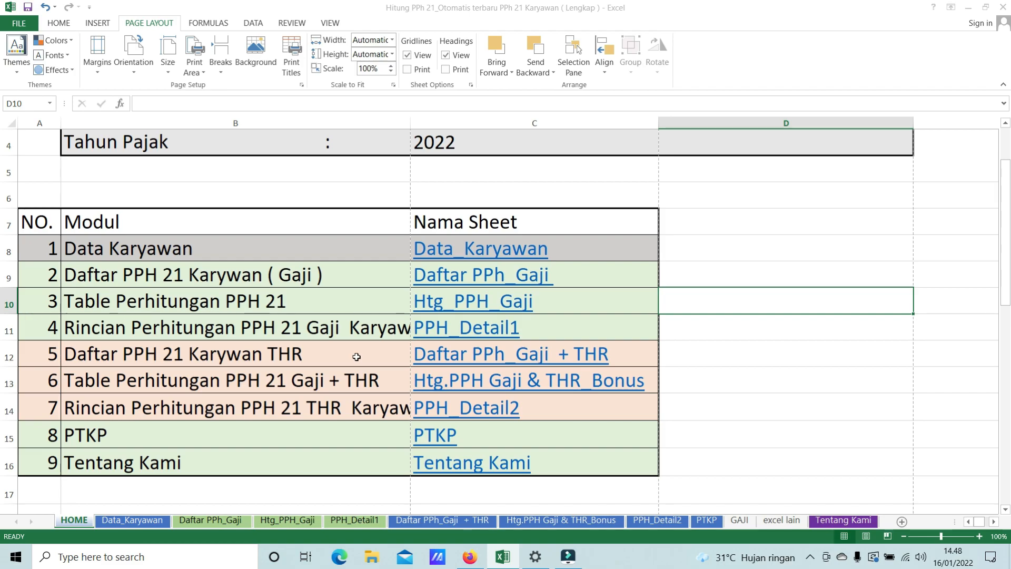
left_click(316, 510)
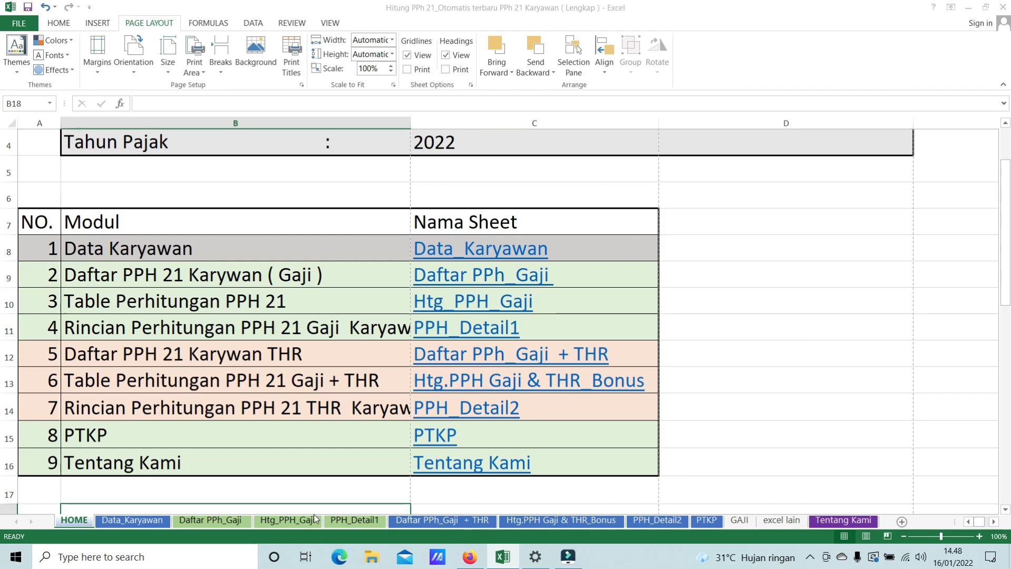
left_click(315, 515)
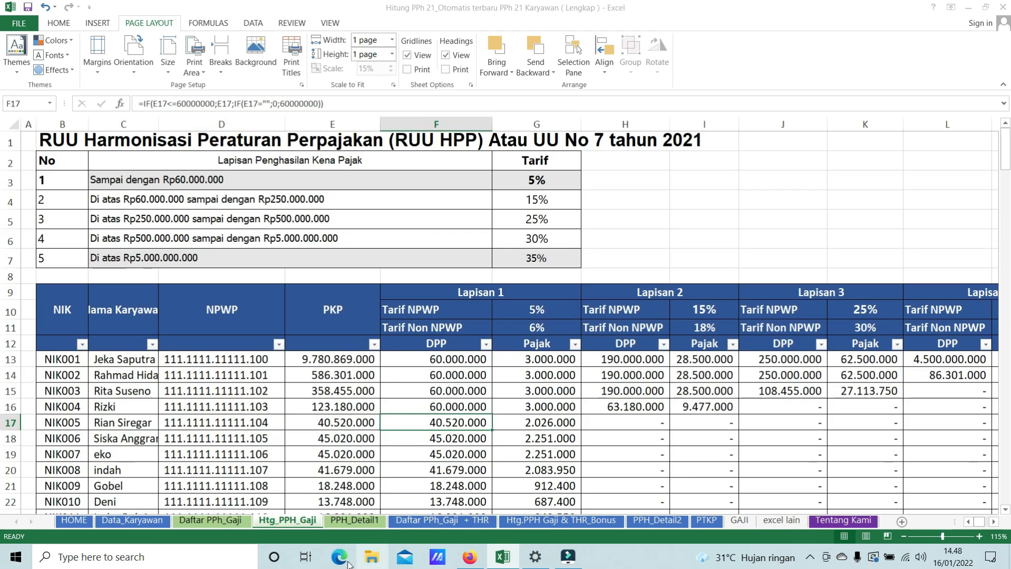
On the PPH_Detail1 sheet, set the NIK field to the second and third employees in turn, and preview the third employee's printout
left_click(355, 520)
scroll(321, 261, "up", 2)
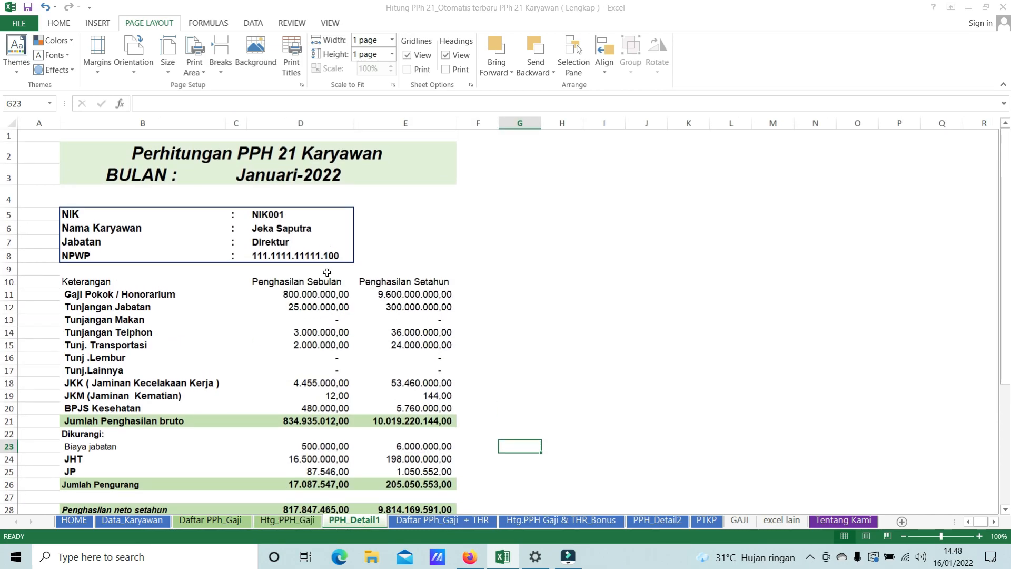
left_click(312, 213)
left_click(358, 218)
left_click(289, 236)
left_click(356, 216)
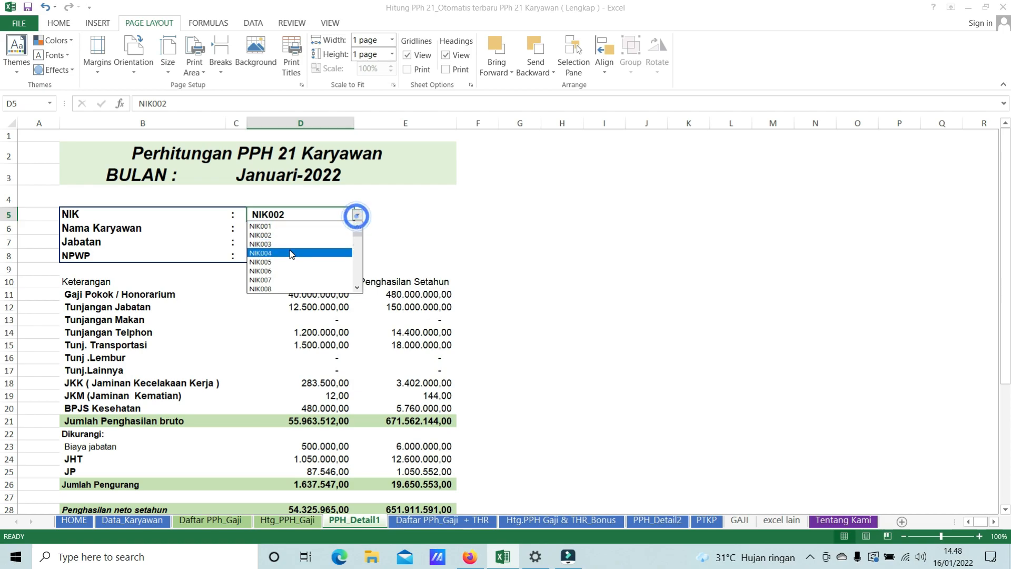
left_click(290, 244)
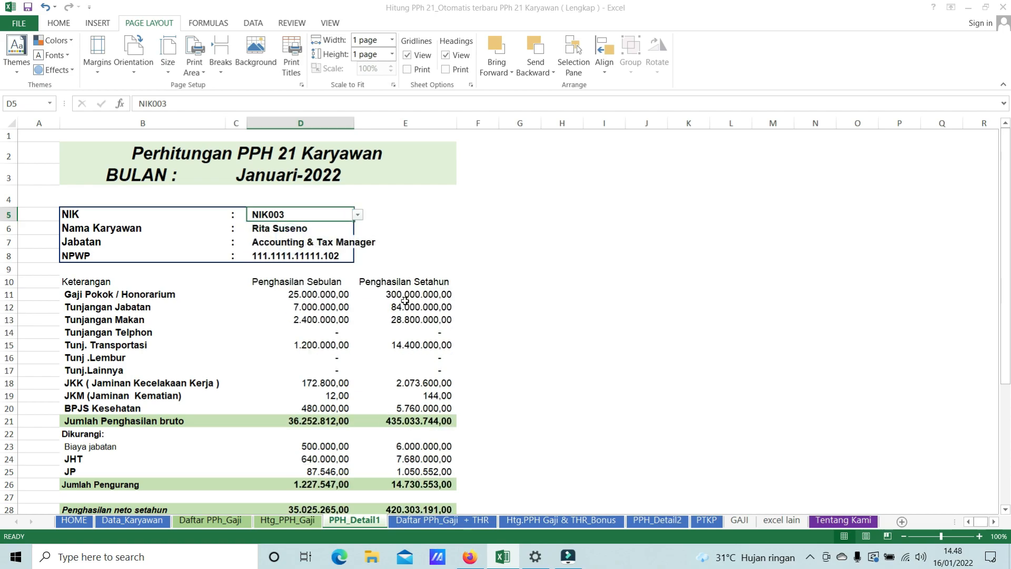
key("ctrl+p")
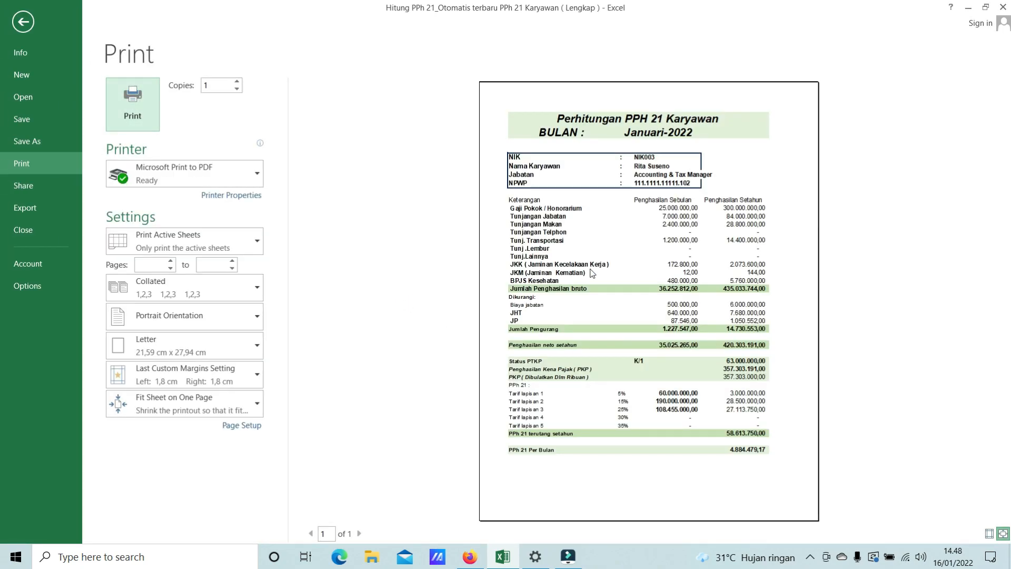
key("Escape")
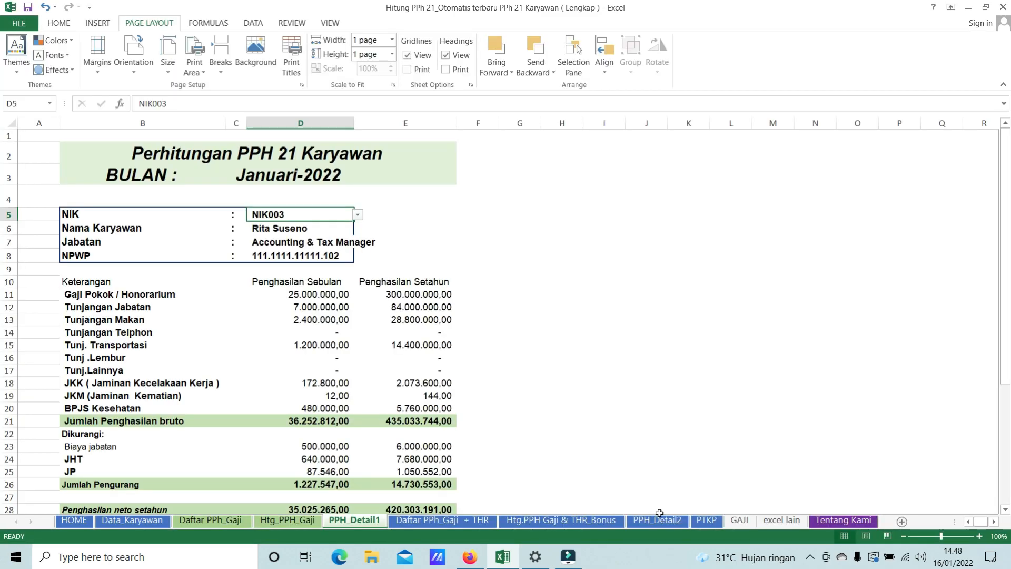
On the PPH_Detail2 sheet, set the NIK field to the third employee in the list
left_click(480, 521)
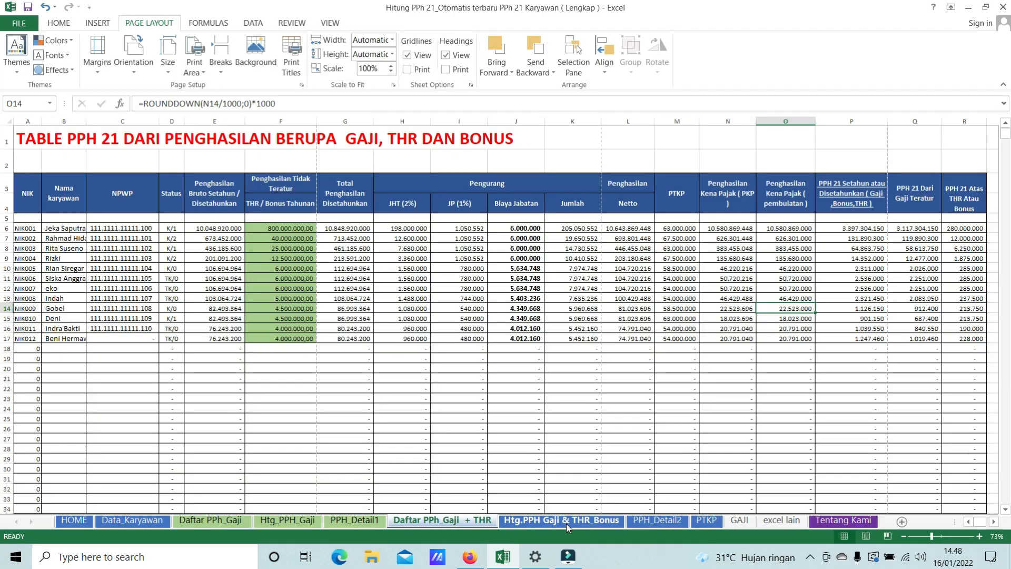
left_click(666, 521)
scroll(405, 354, "down", 6)
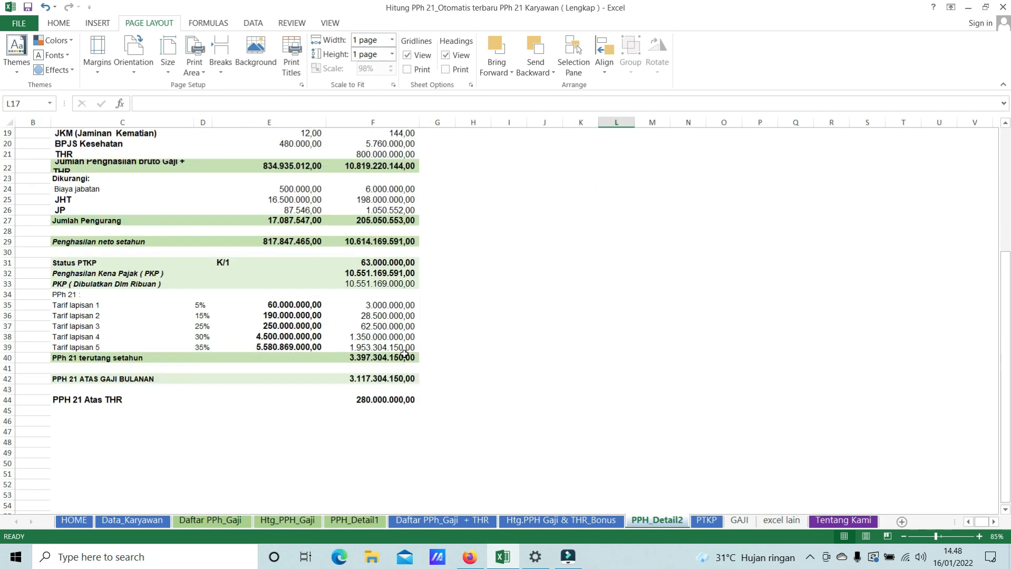
scroll(375, 321, "up", 5)
left_click(304, 151)
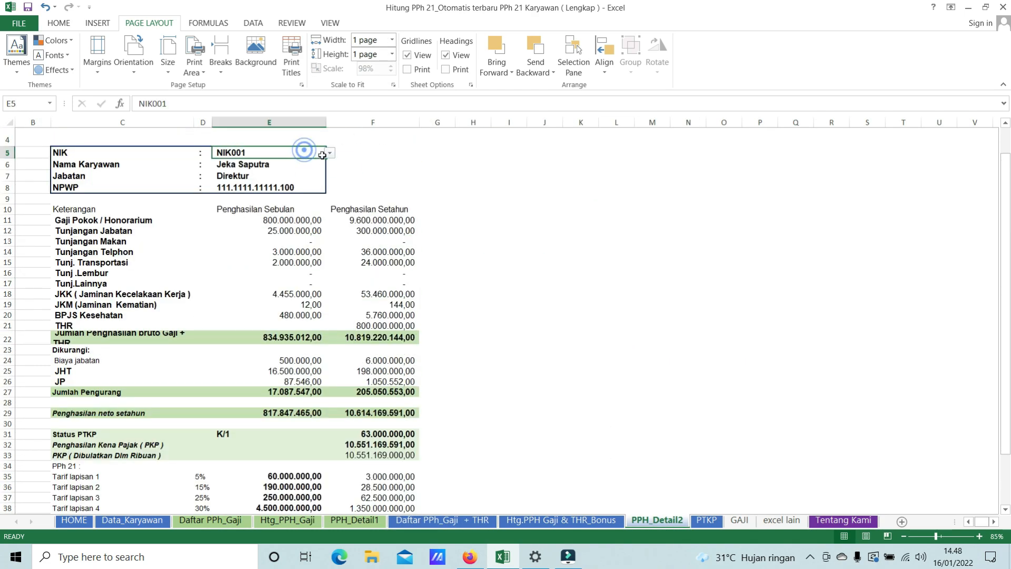
left_click(330, 152)
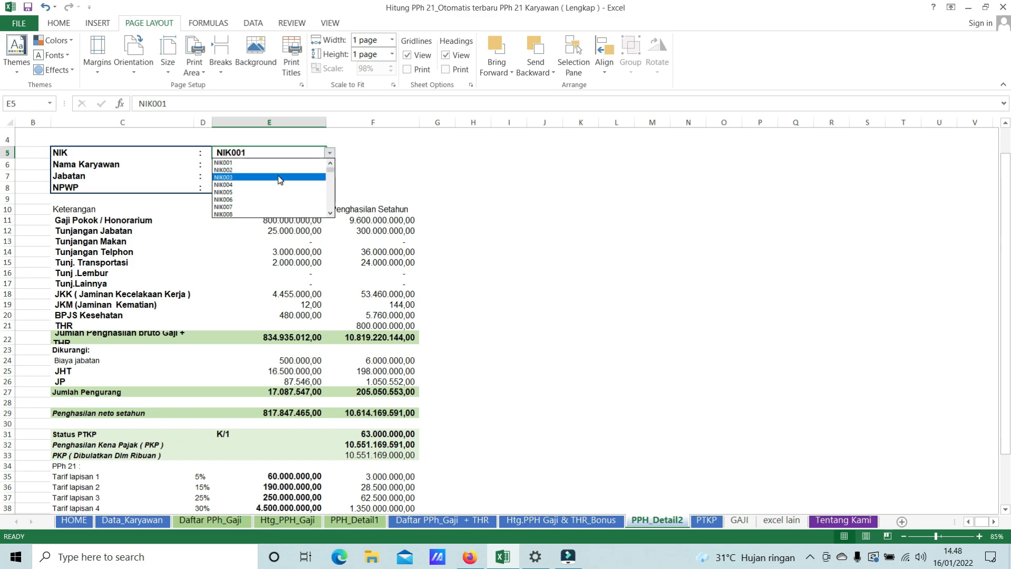
left_click(279, 178)
Examine the PPH 21 Atas THR row on PPH_Detail2 and widen column E to fit the job title
scroll(569, 406, "down", 5)
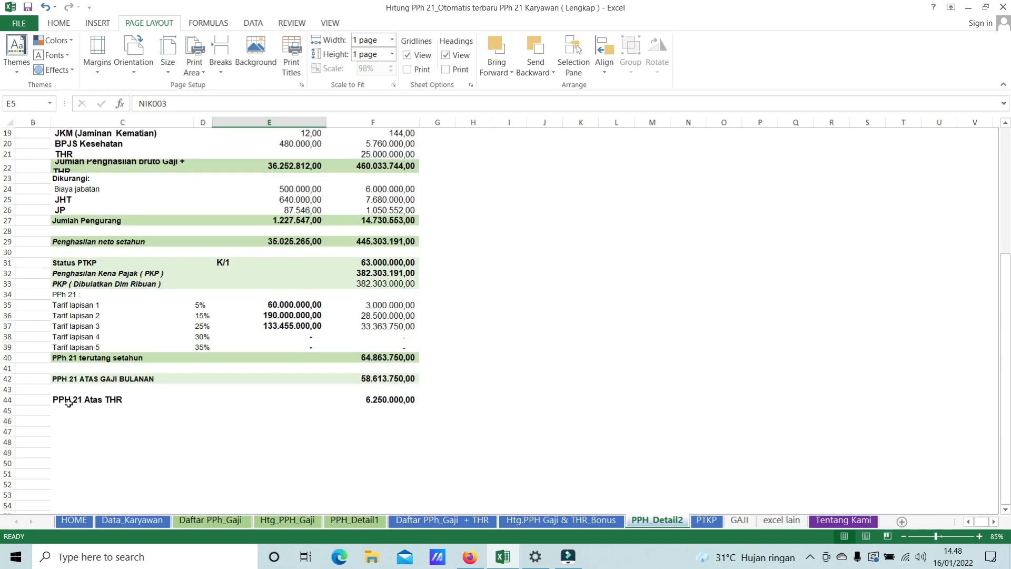
left_click_drag(70, 400, 519, 401)
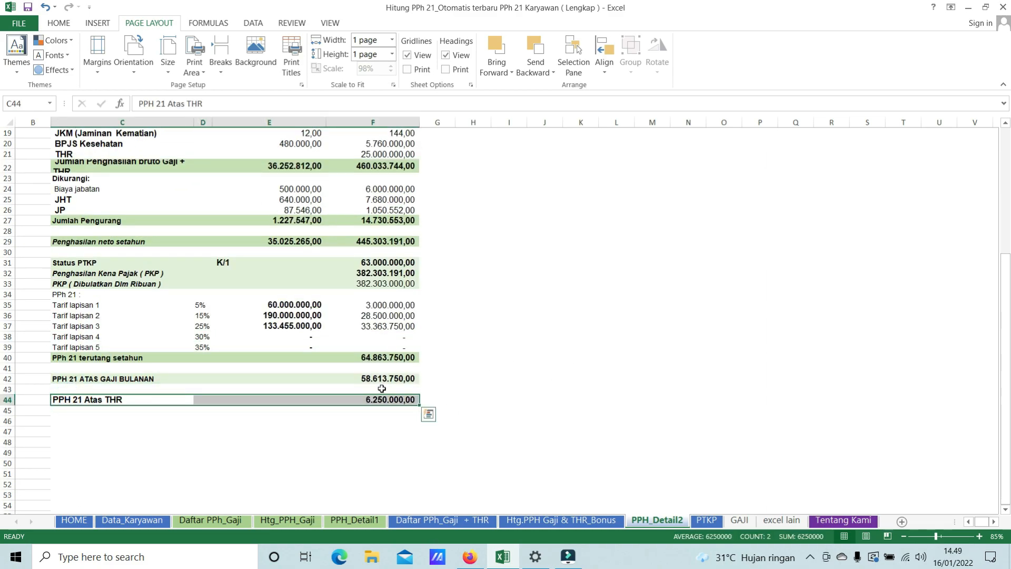
scroll(472, 356, "up", 6)
left_click(521, 275)
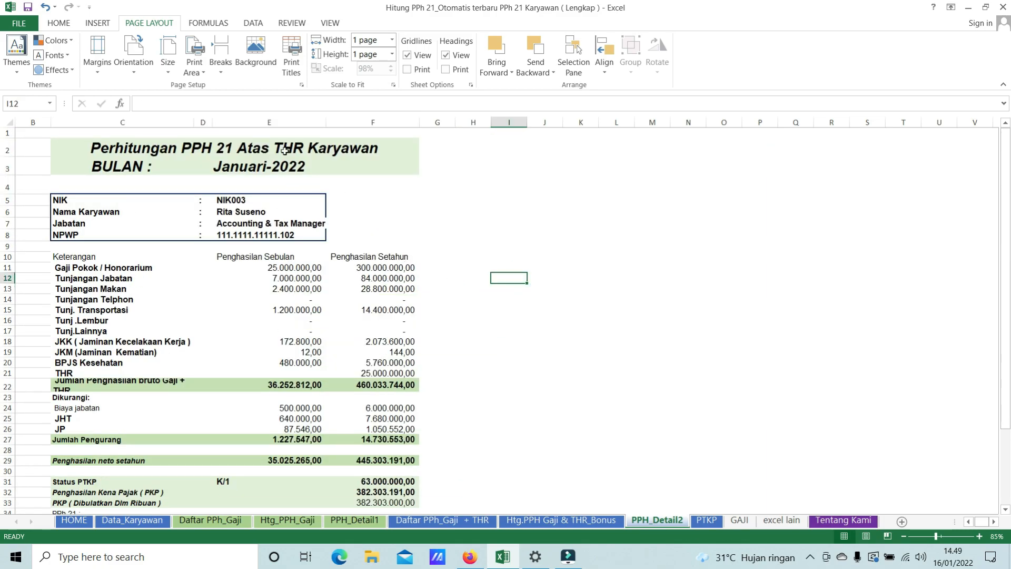
left_click_drag(326, 122, 358, 152)
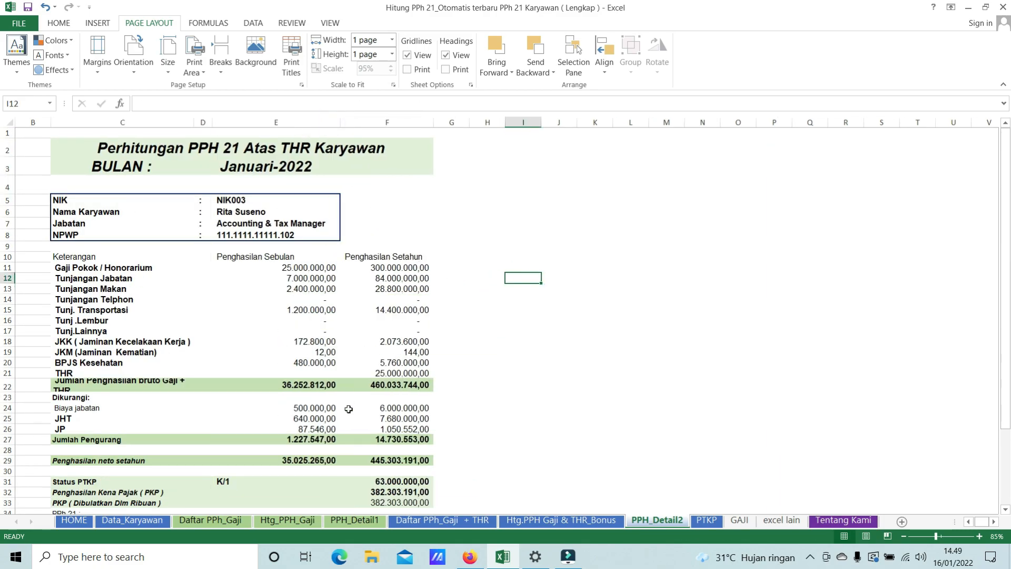
Clear the salary and allowance entries in E7:I21 of the Daftar PPh_Gaji sheet
left_click(287, 519)
scroll(634, 425, "down", 3)
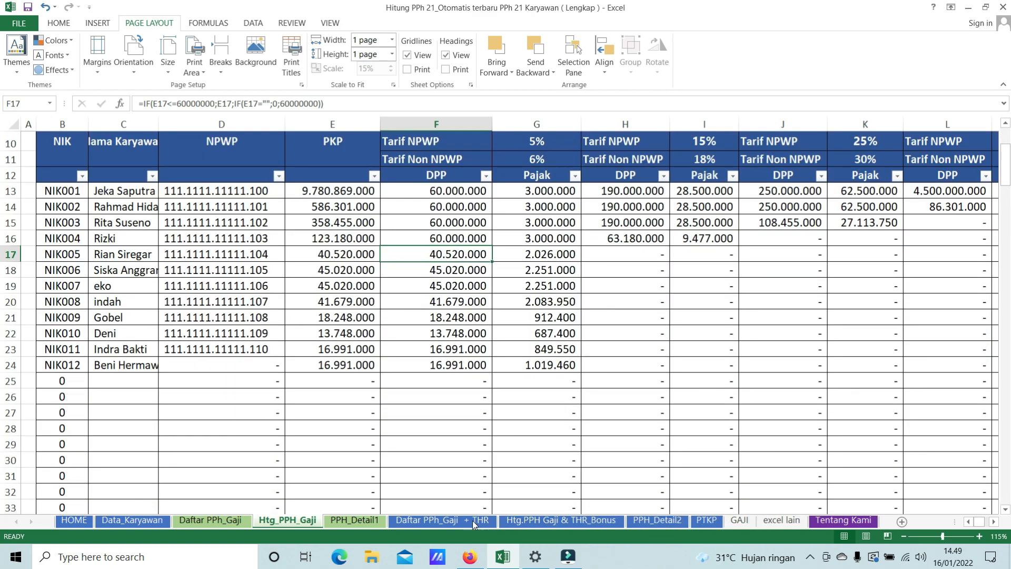
left_click(739, 519)
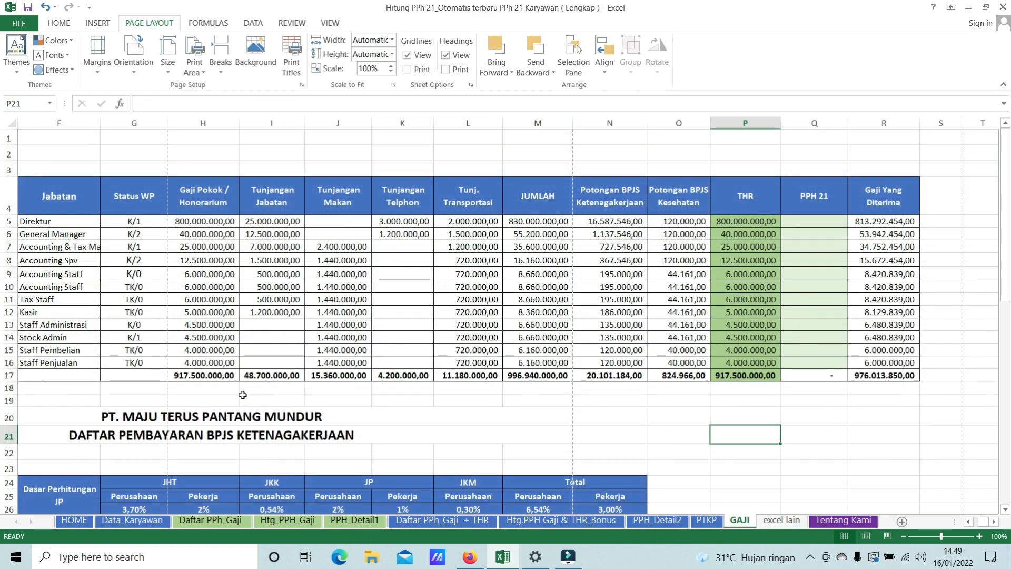
left_click(206, 520)
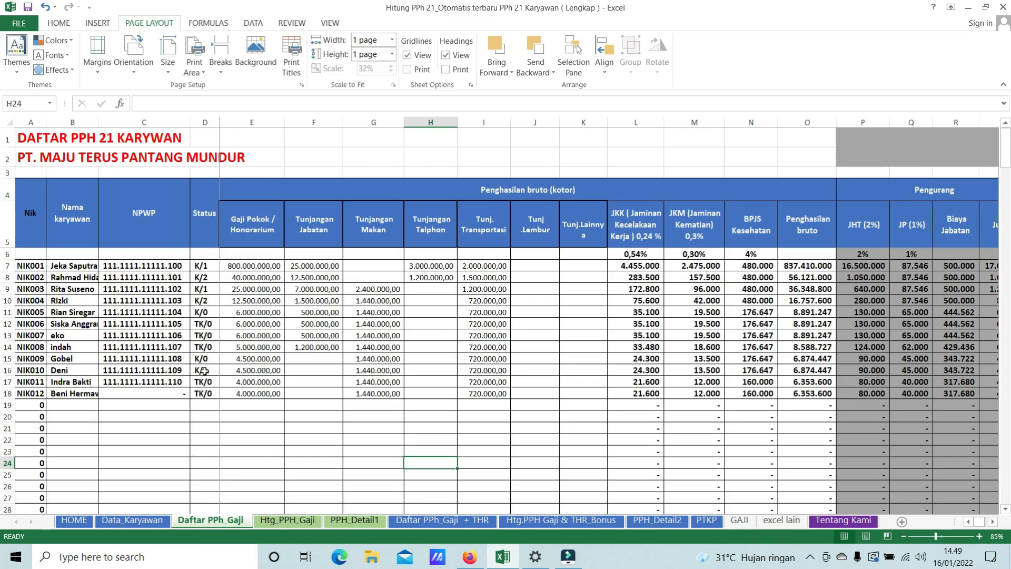
left_click_drag(256, 265, 510, 433)
key("Delete")
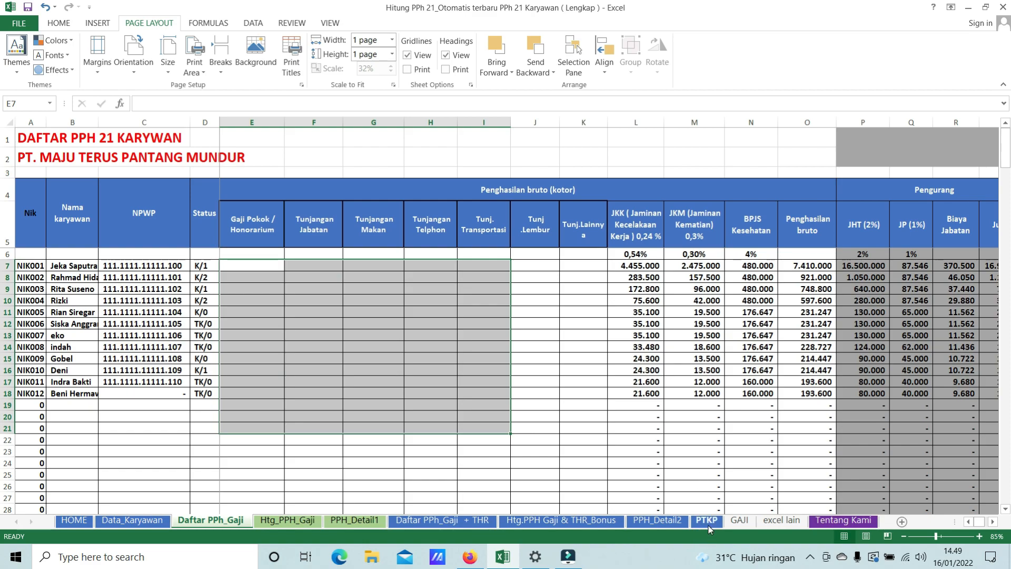
Clear the THR / Bonus Tahunan entries in F6:F24 of the Daftar PPh_Gaji + THR sheet
left_click(730, 520)
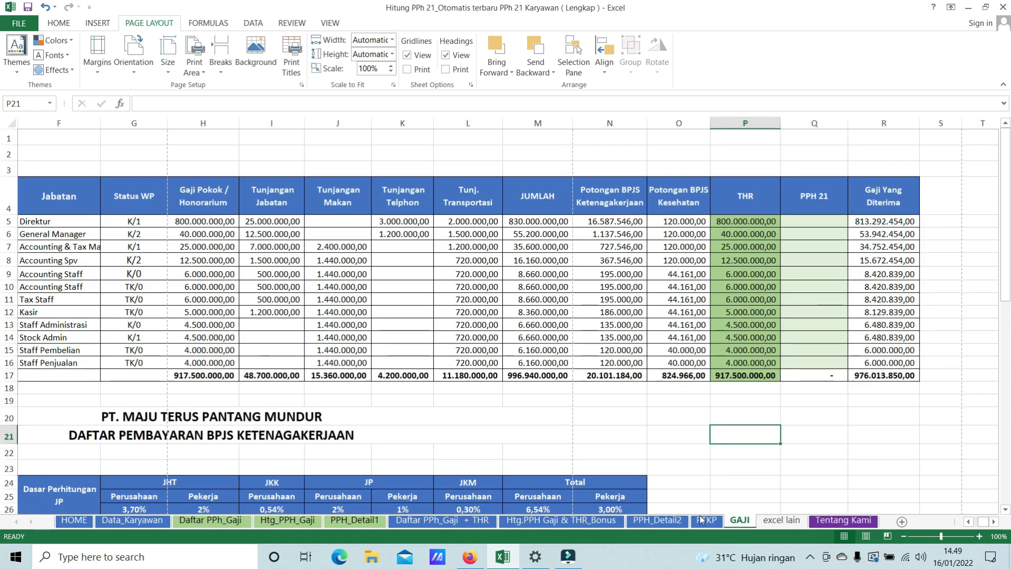
left_click(440, 520)
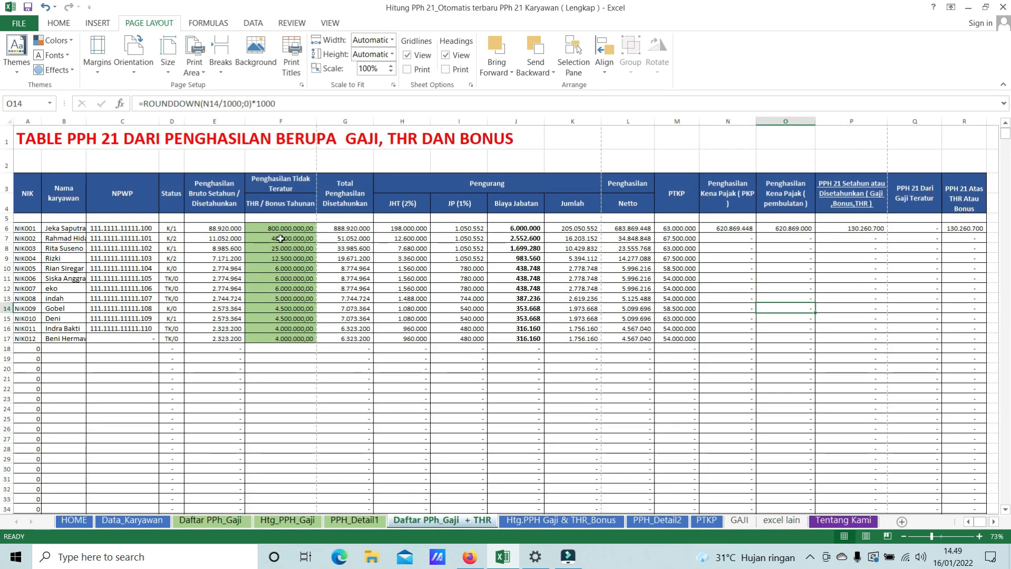
left_click_drag(366, 451, 150, 440)
left_click(271, 230)
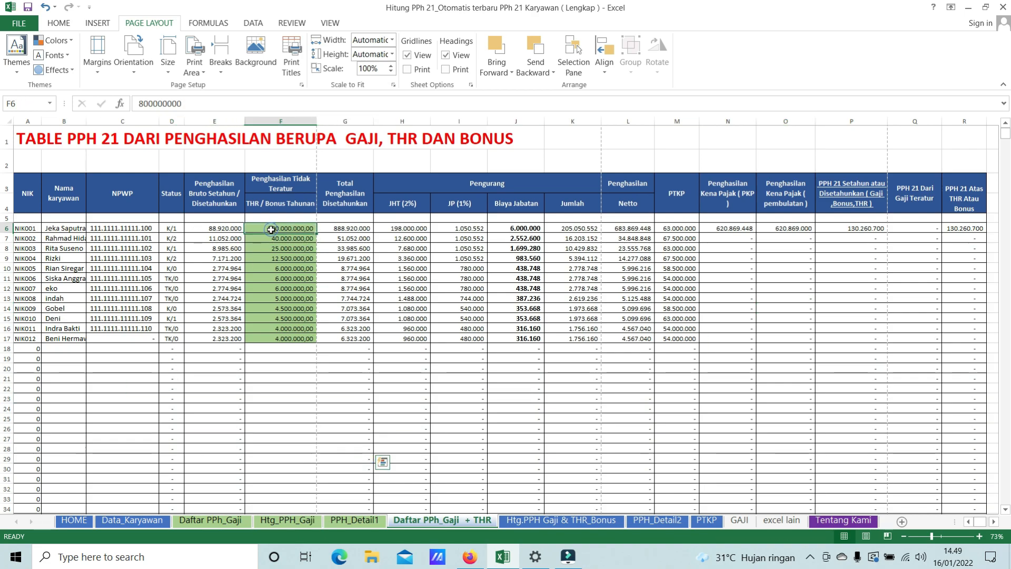
left_click_drag(272, 229, 270, 409)
key("Delete")
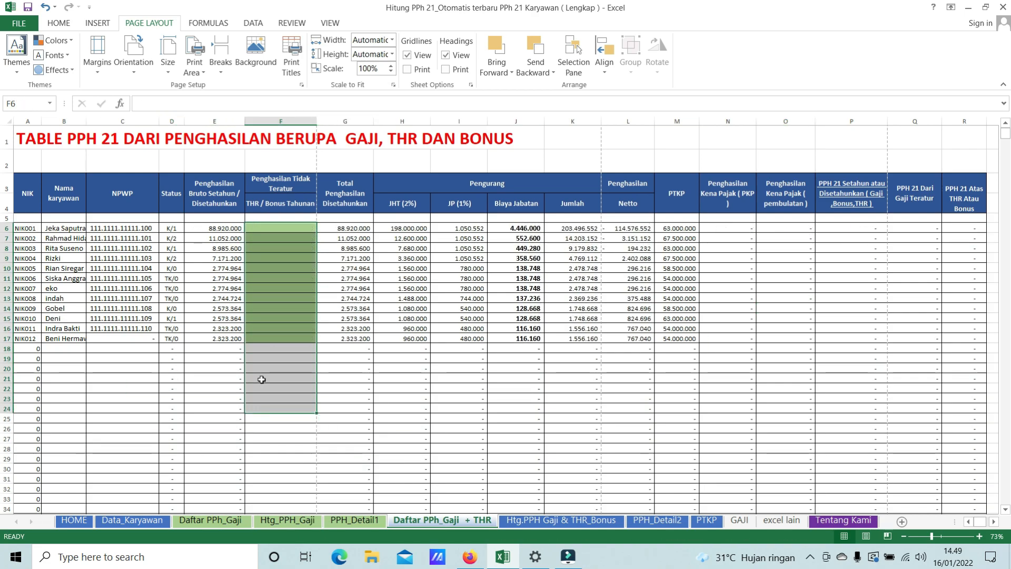
Check the emptied Daftar PPh_Gaji, Htg_PPH_Gaji and Daftar PPh_Gaji + THR tables, down to the total row of the last one
left_click(211, 520)
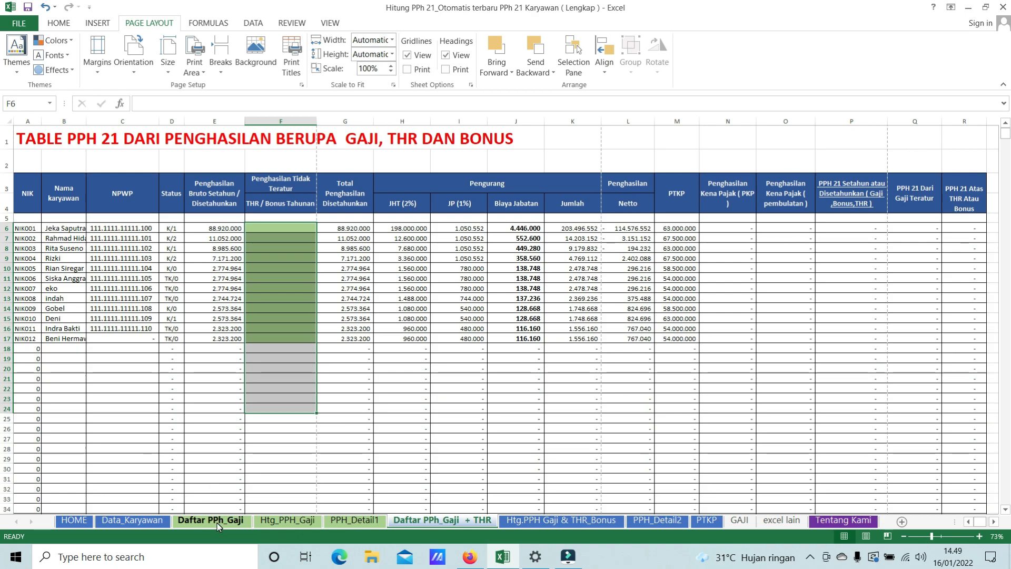
left_click(370, 306)
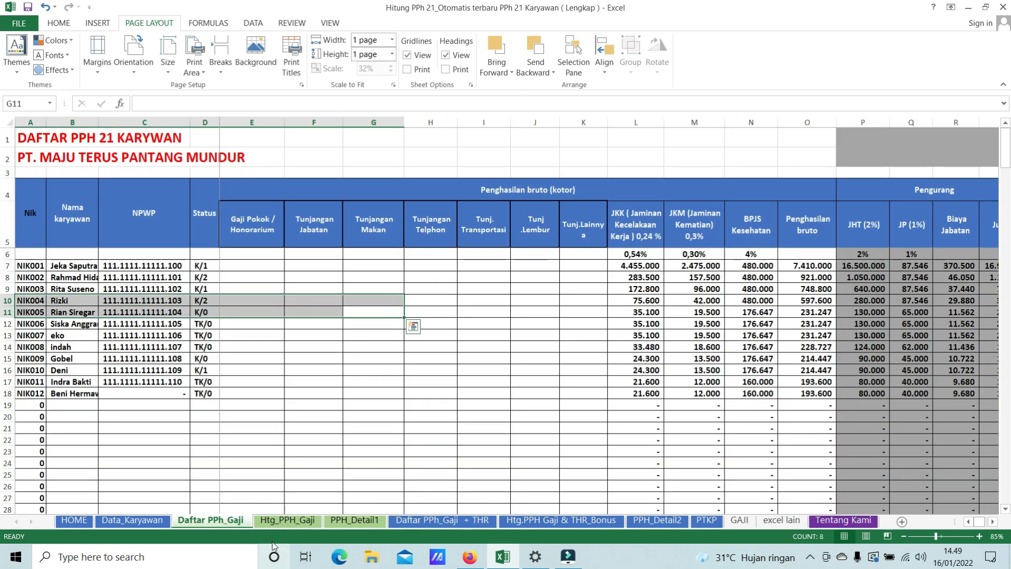
left_click(287, 520)
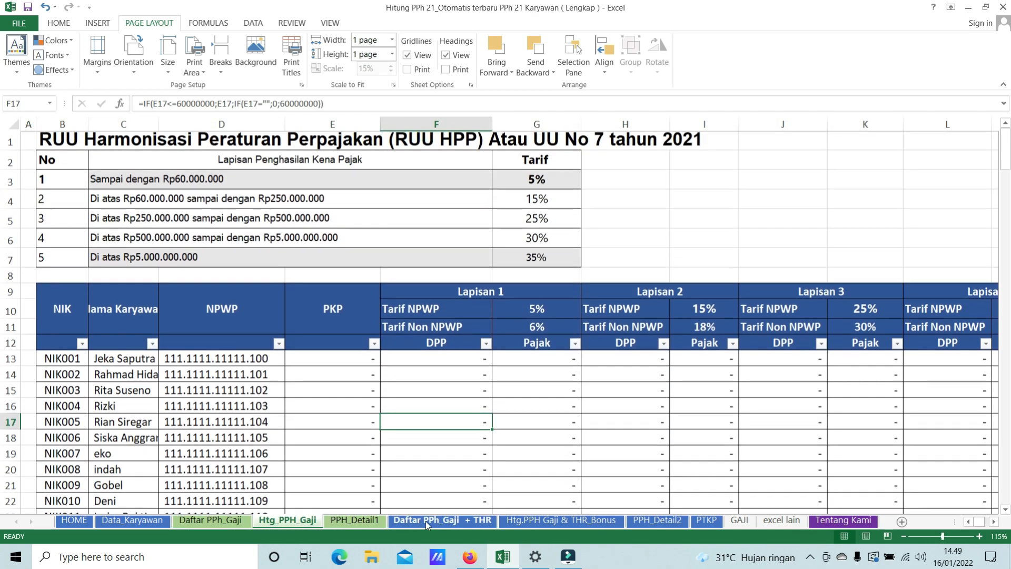
left_click(427, 520)
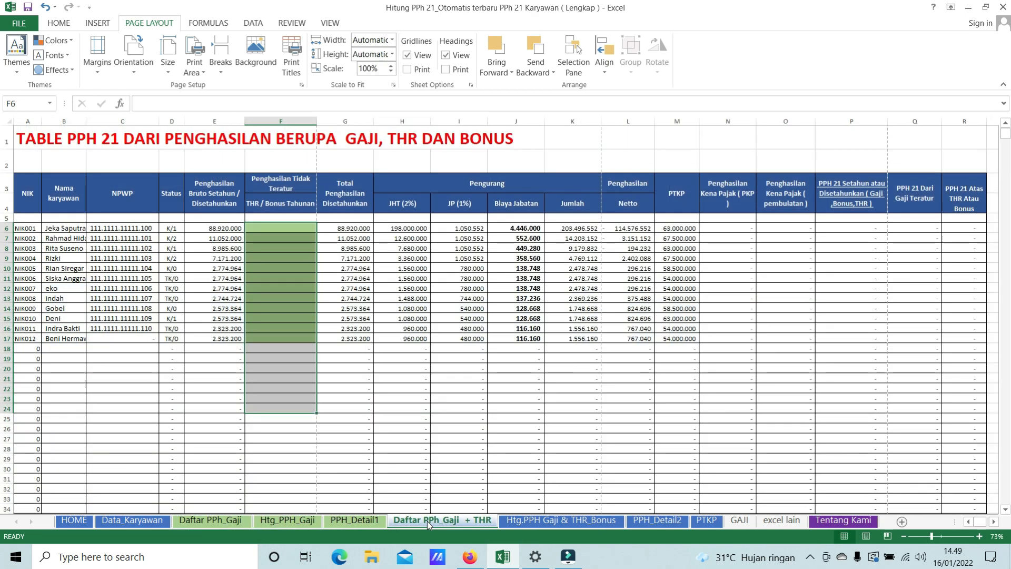
left_click_drag(218, 287, 32, 288)
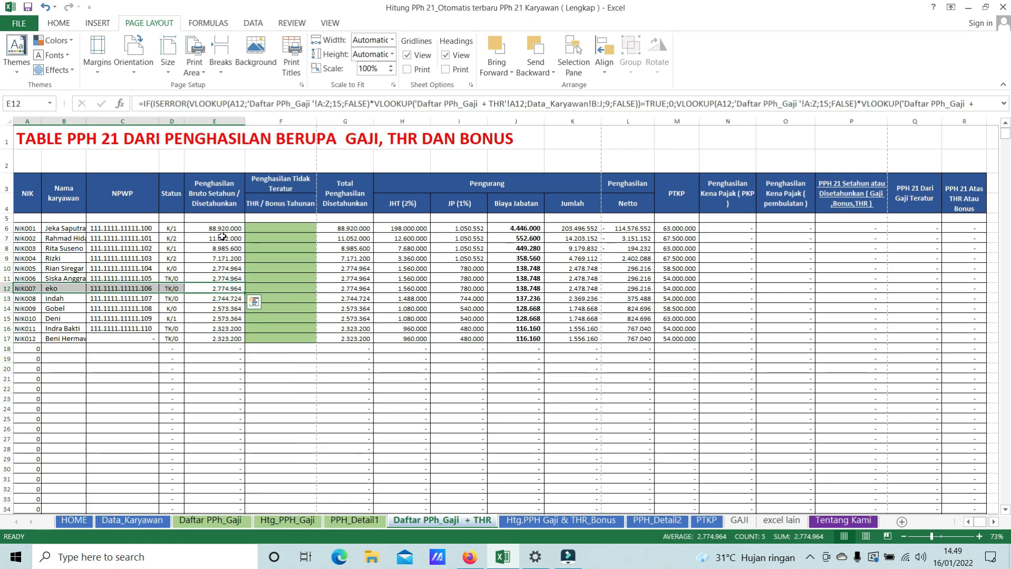
key("ctrl+Down")
scroll(277, 302, "up", 20)
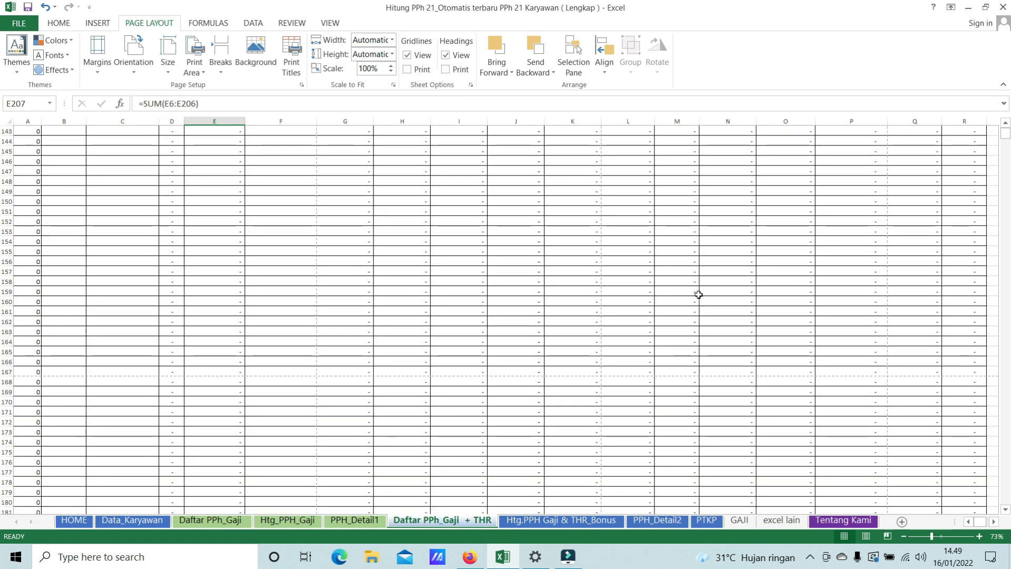
Clear the JKK and JKM entries in L7:M19 of the Daftar PPh_Gaji sheet
scroll(1006, 299, "up", 5)
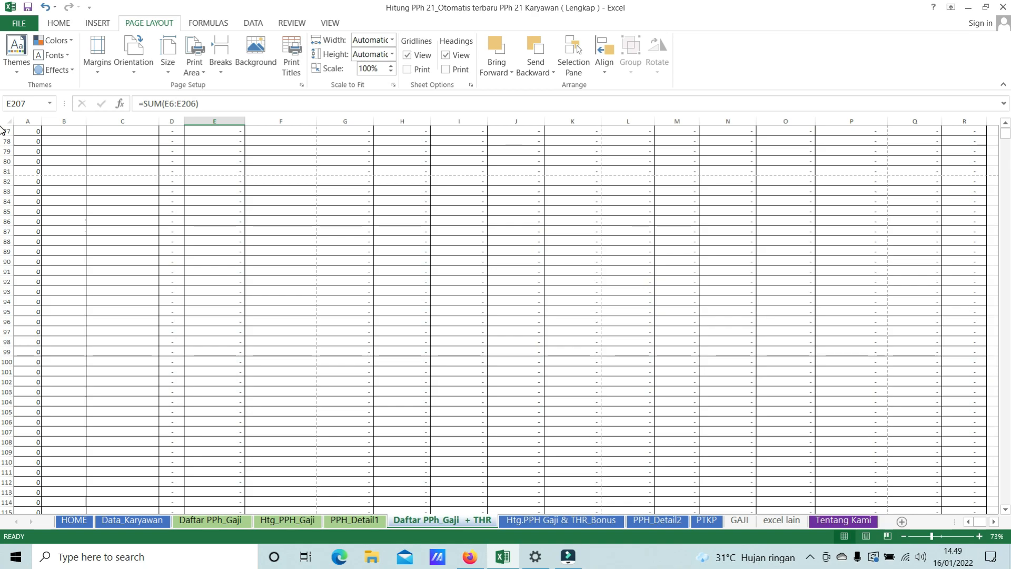
left_click_drag(1007, 135, 1006, 129)
left_click_drag(218, 348, 29, 348)
left_click(215, 519)
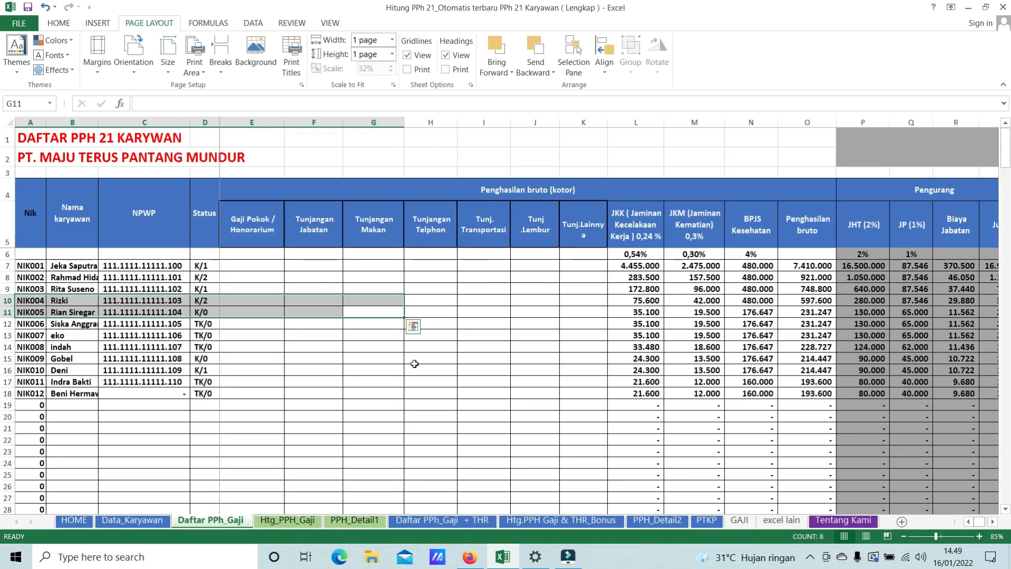
left_click_drag(414, 363, 30, 323)
left_click_drag(629, 263, 714, 401)
key("Delete")
Clear the BPJS Kesehatan entries in N7:N21 of the Daftar PPh_Gaji sheet and save the workbook
left_click_drag(753, 265, 784, 406)
left_click(766, 299)
left_click_drag(767, 267, 753, 426)
key("Delete")
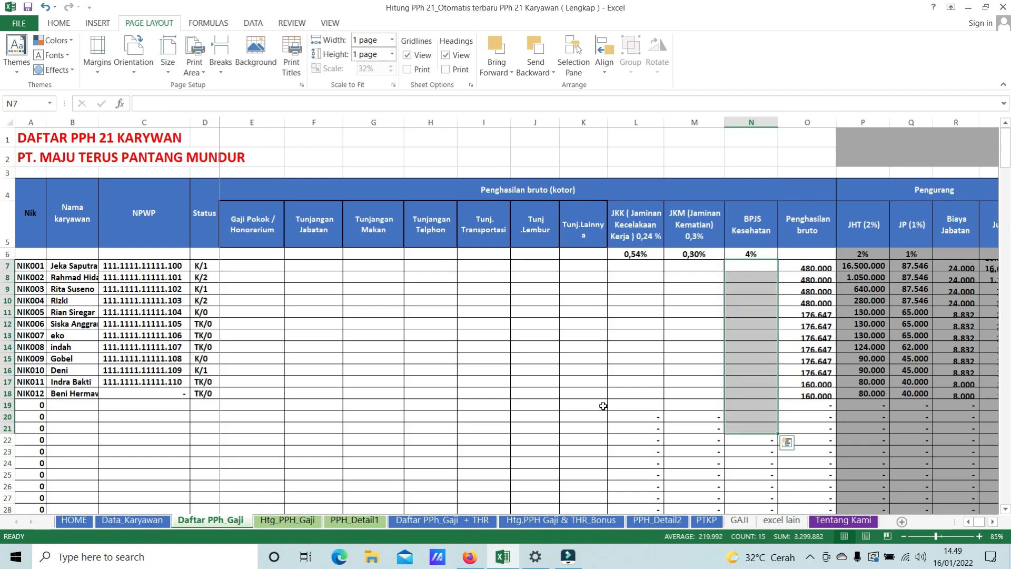
left_click(353, 346)
key("ctrl+s")
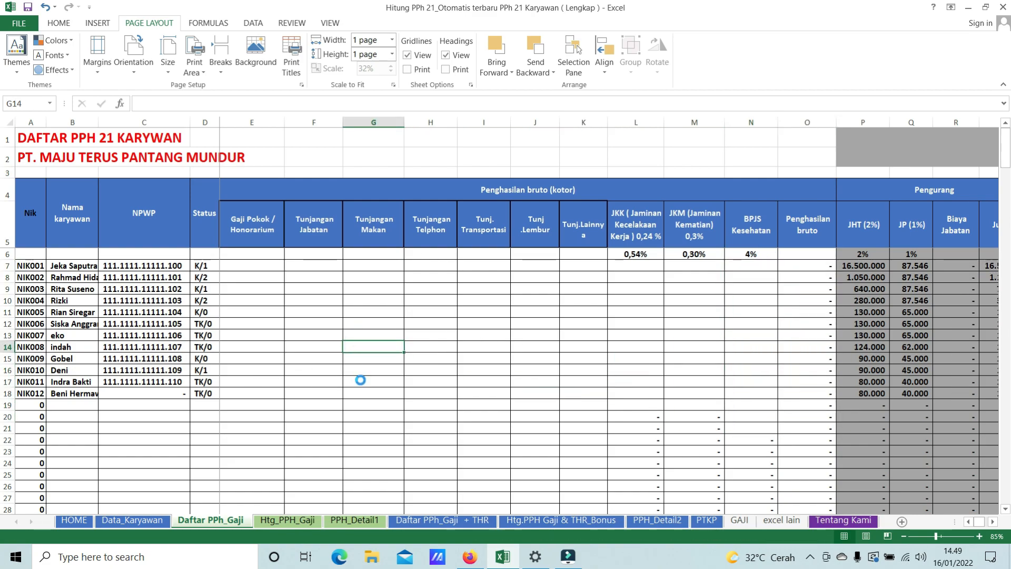
Check the PKP and tax bracket columns of the employee rows on Htg_PPH_Gaji and Htg.PPH Gaji & THR_Bonus
left_click(300, 524)
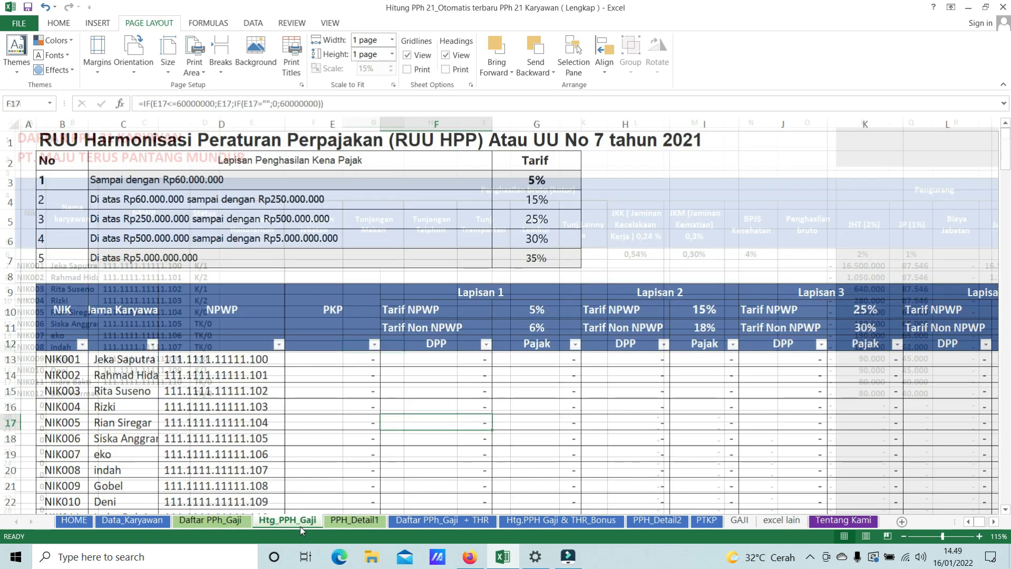
left_click(340, 522)
left_click(285, 521)
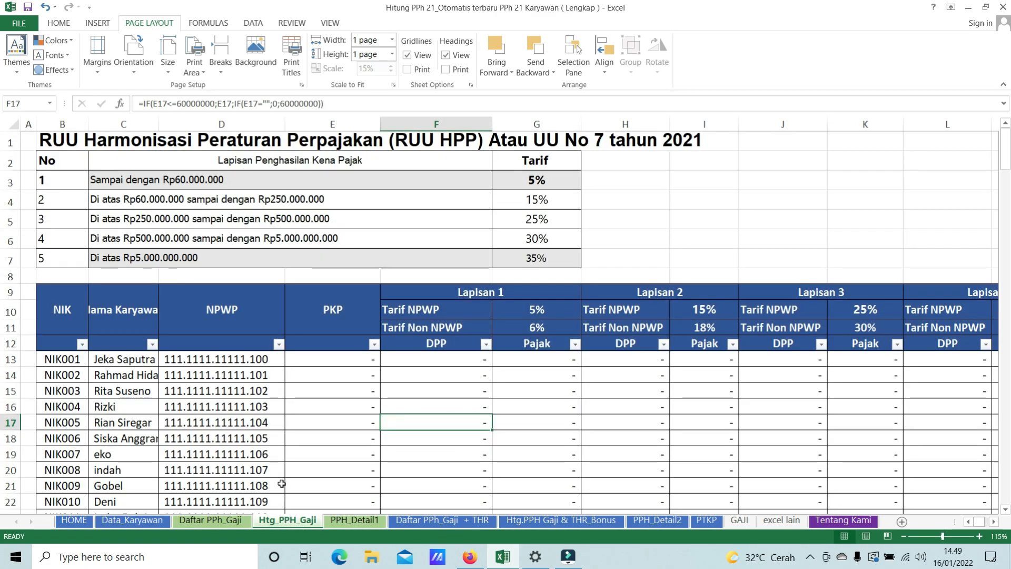
scroll(283, 493, "down", 3)
scroll(291, 318, "up", 2)
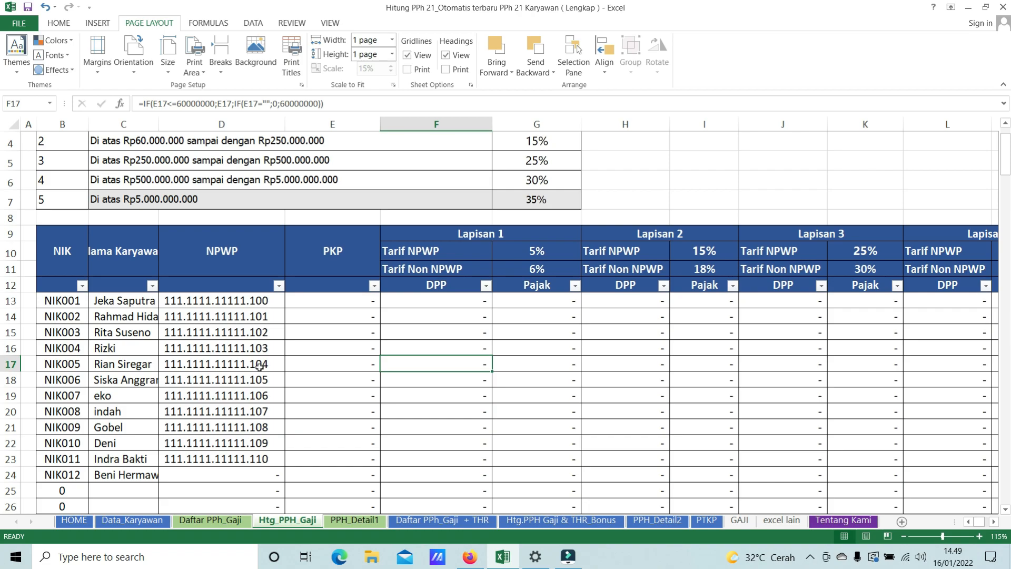
scroll(260, 367, "up", 1)
scroll(302, 368, "down", 3)
scroll(342, 365, "up", 2)
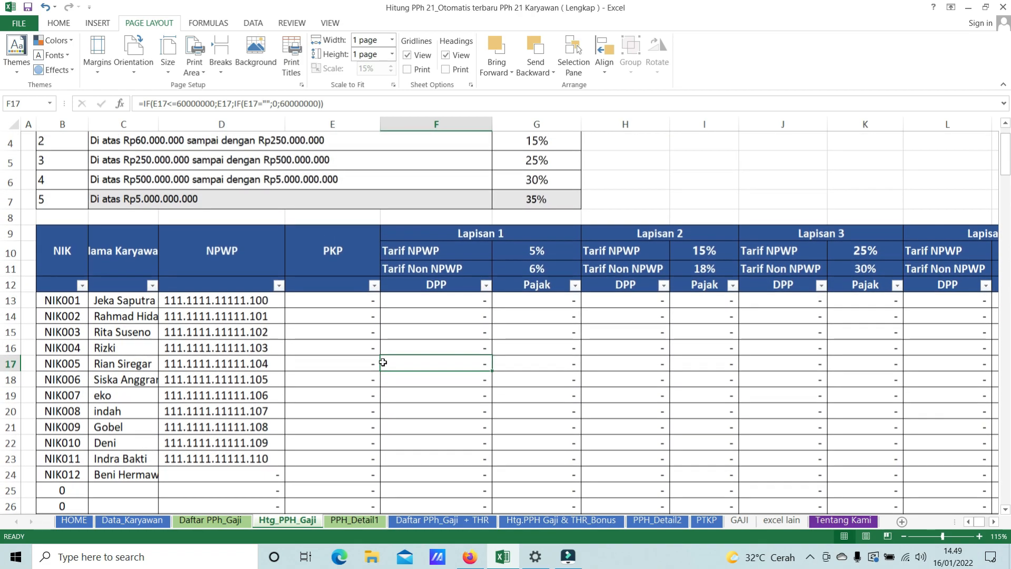
left_click(559, 520)
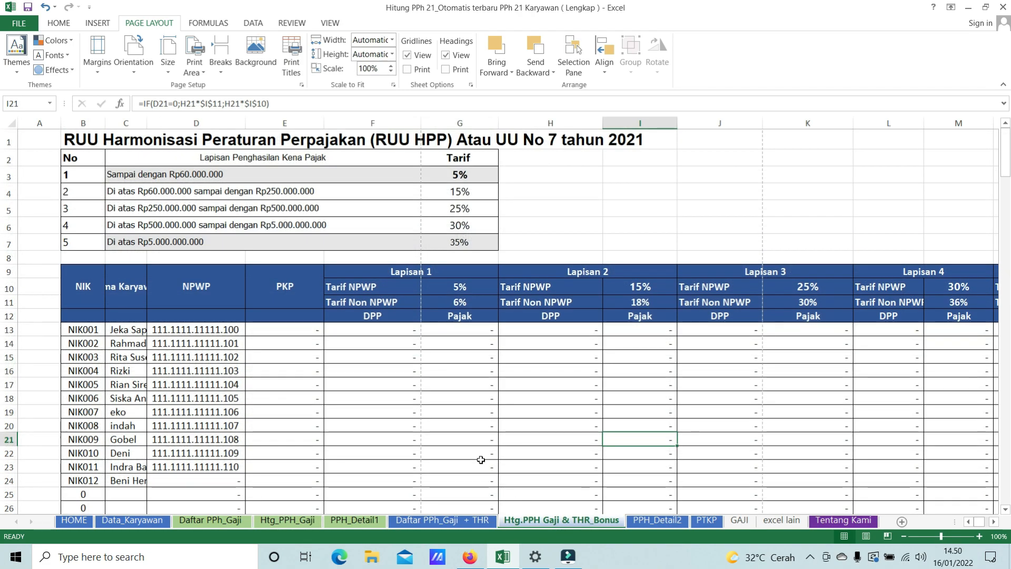
scroll(422, 449, "down", 3)
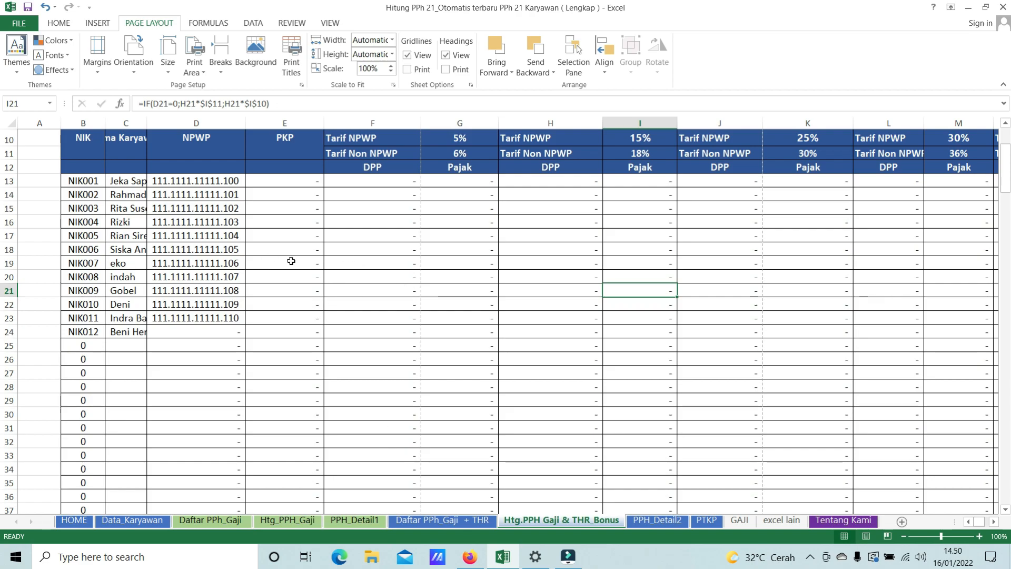
Follow the Data_Karyawan link in the HOME module list to view the employee table, and return to HOME
left_click(75, 527)
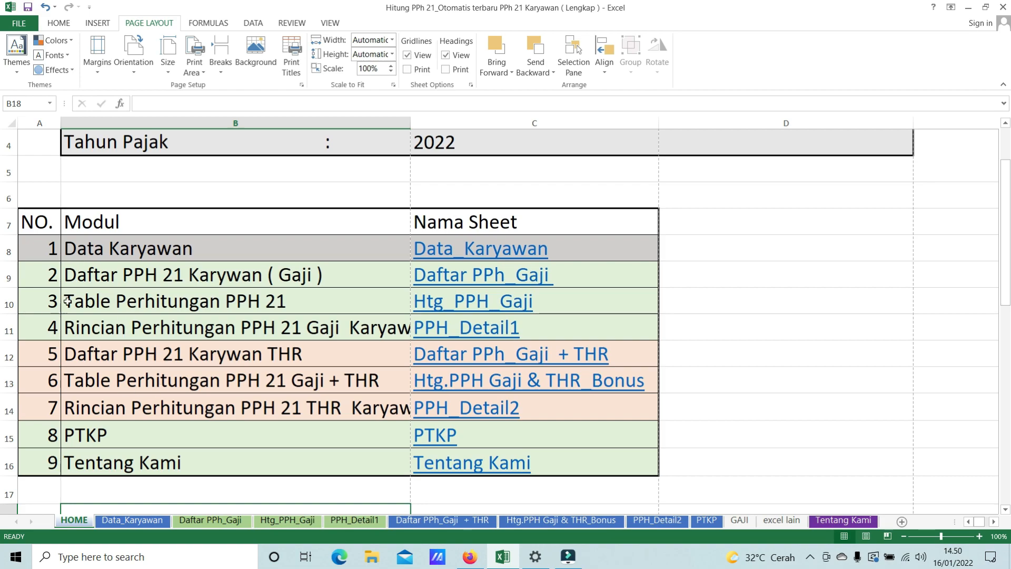
scroll(332, 253, "up", 1)
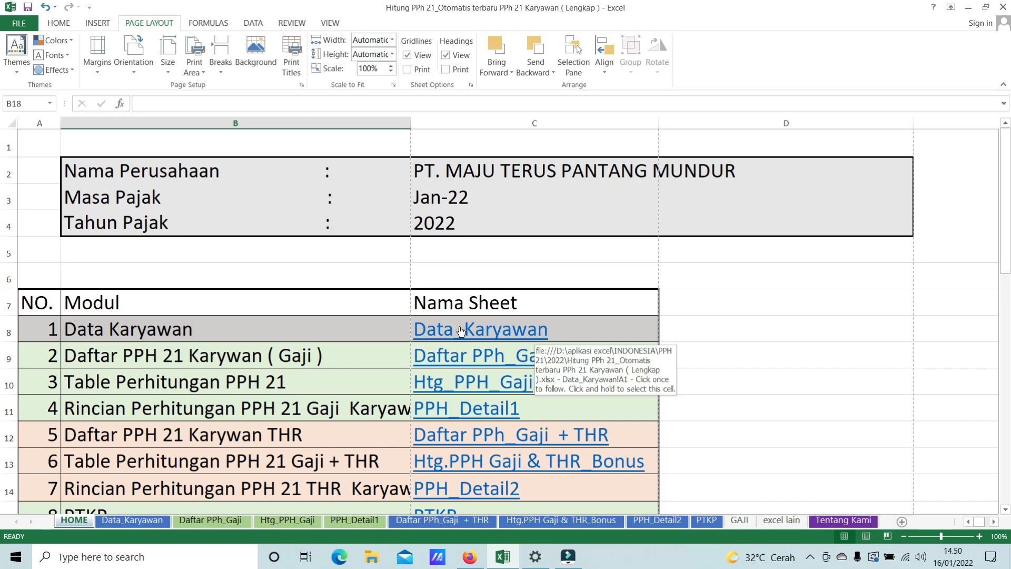
left_click(459, 332)
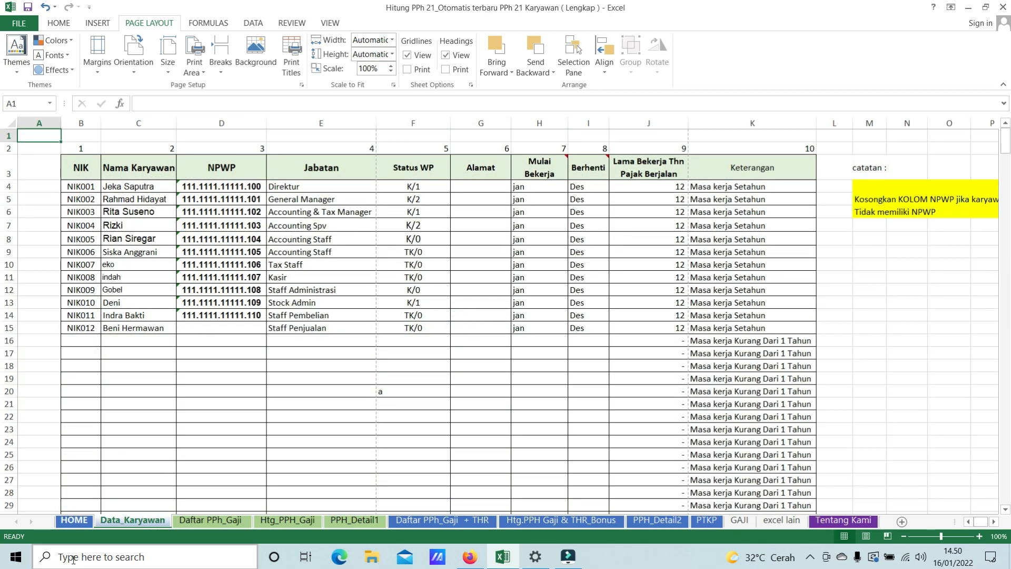
left_click(73, 520)
scroll(453, 316, "down", 1)
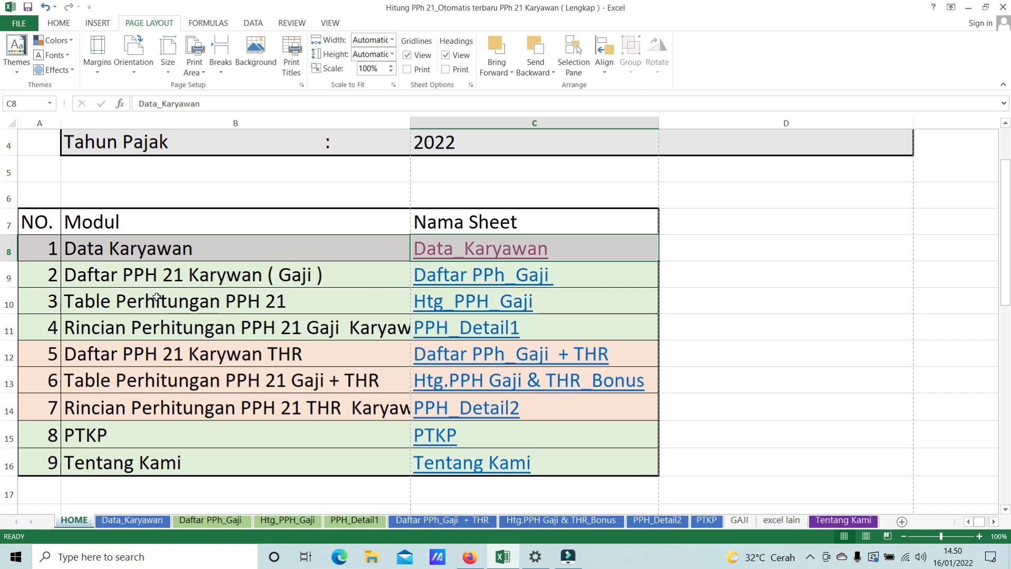
Examine the salary modules 2 to 4 and the THR modules 5 to 7 in the HOME module list
left_click_drag(50, 283, 588, 325)
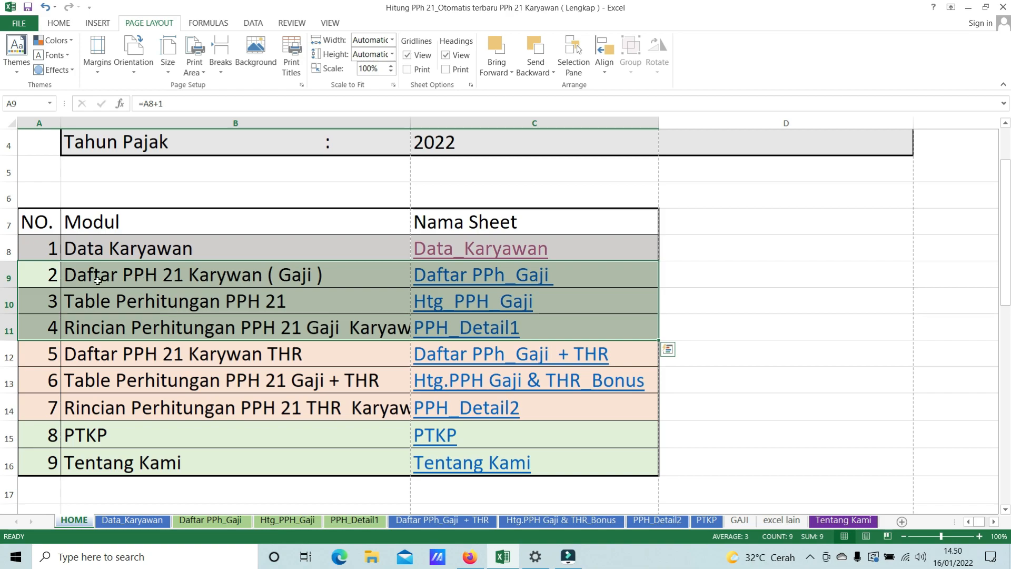
left_click_drag(50, 277, 144, 279)
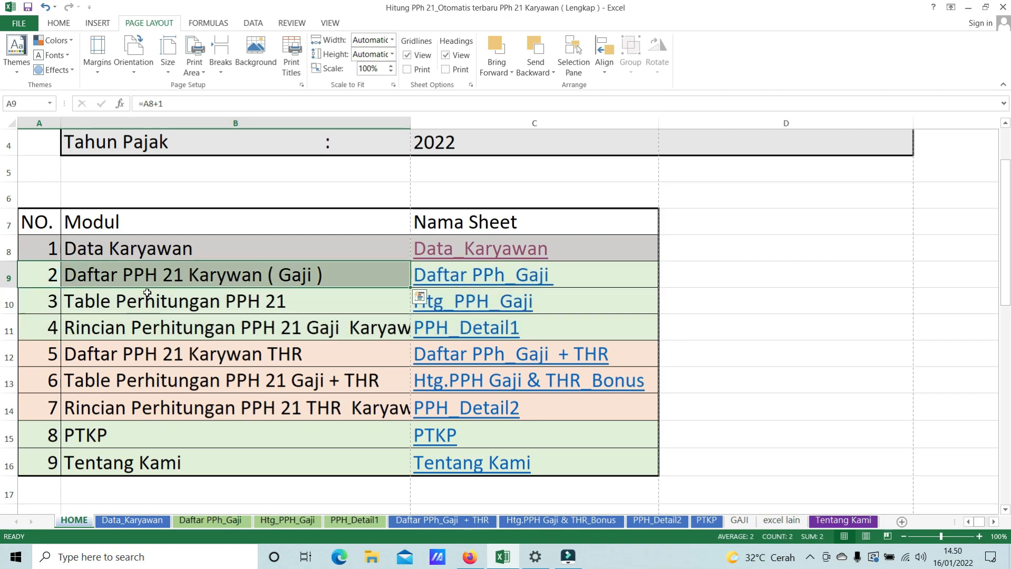
left_click(280, 277)
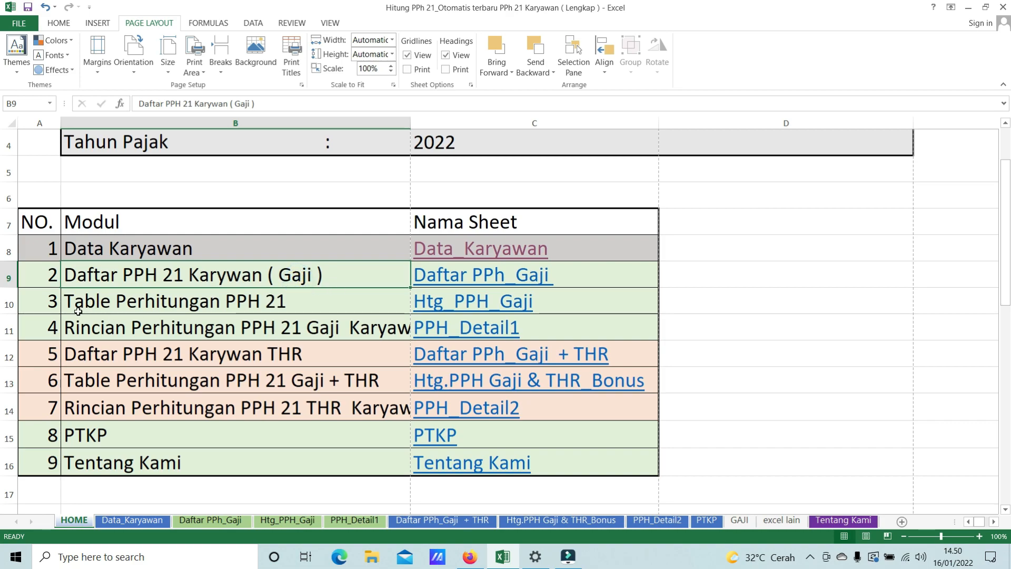
left_click_drag(42, 301, 474, 301)
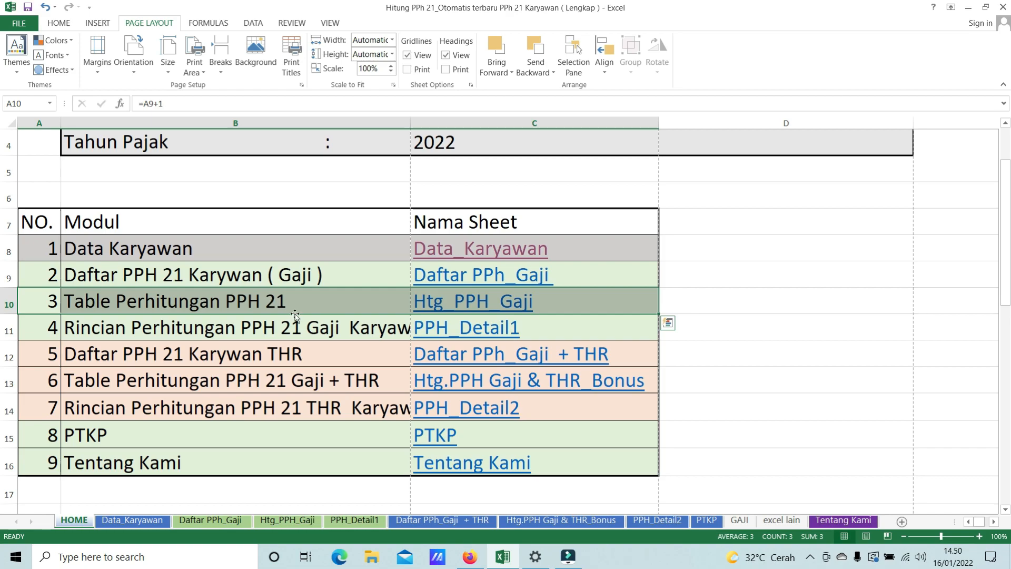
left_click_drag(52, 330, 279, 329)
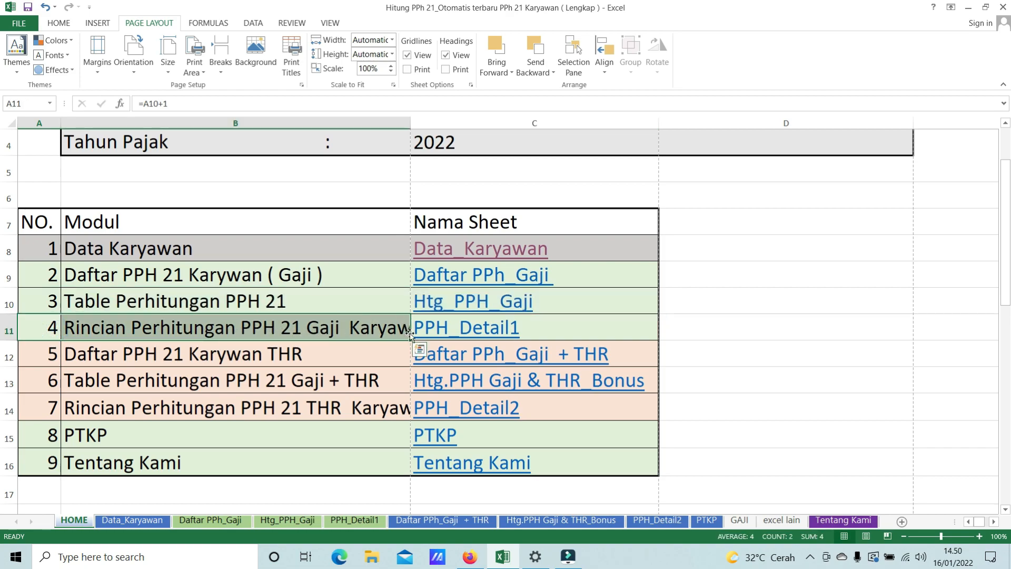
left_click_drag(39, 359, 583, 388)
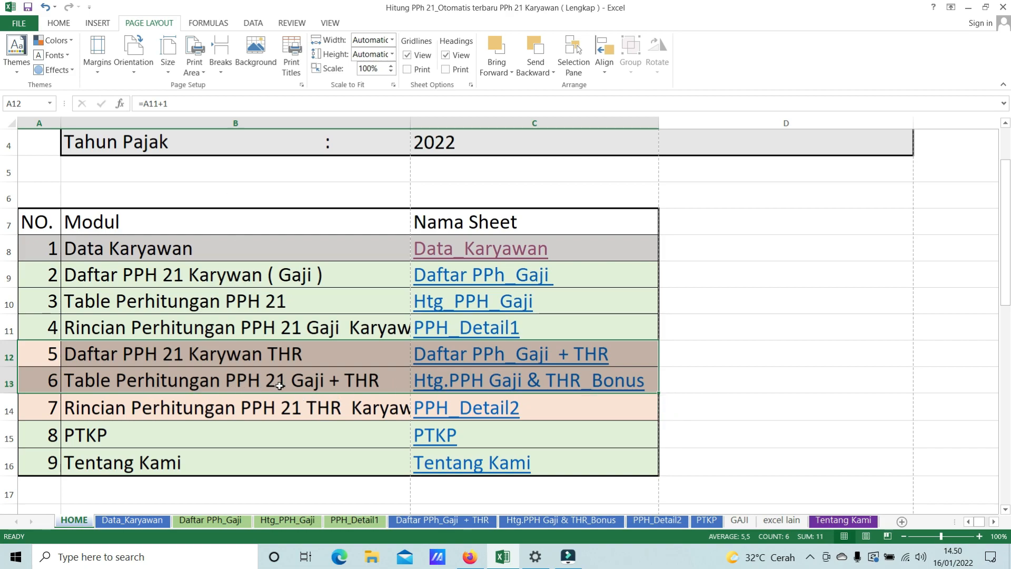
left_click(97, 406)
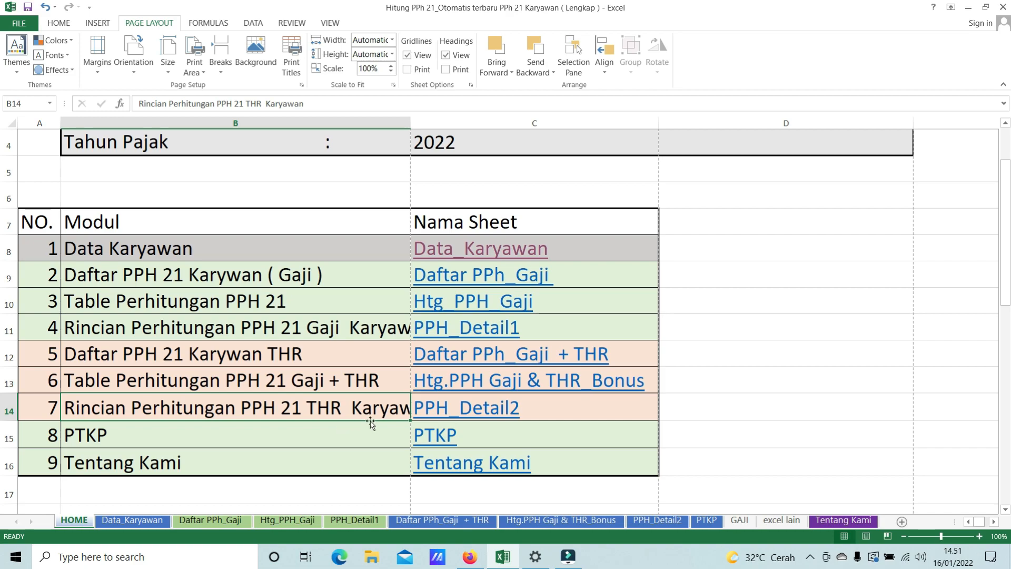
scroll(447, 379, "up", 1)
scroll(386, 360, "down", 1)
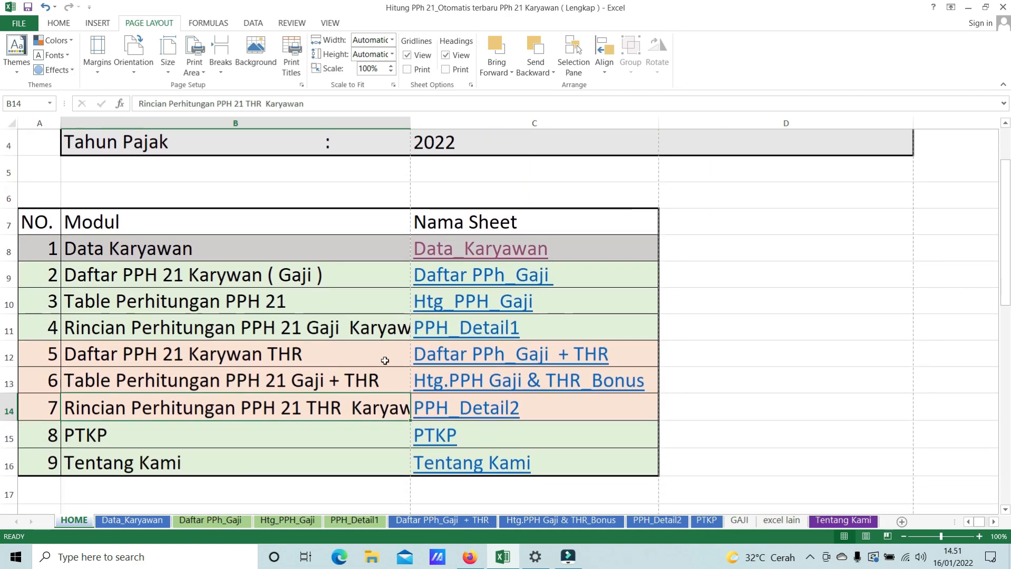
Inspect the gross income input columns on Daftar PPh_Gaji, starting from the first Gaji Pokok / Honorarium cell E7
left_click(208, 520)
left_click_drag(650, 324, 31, 311)
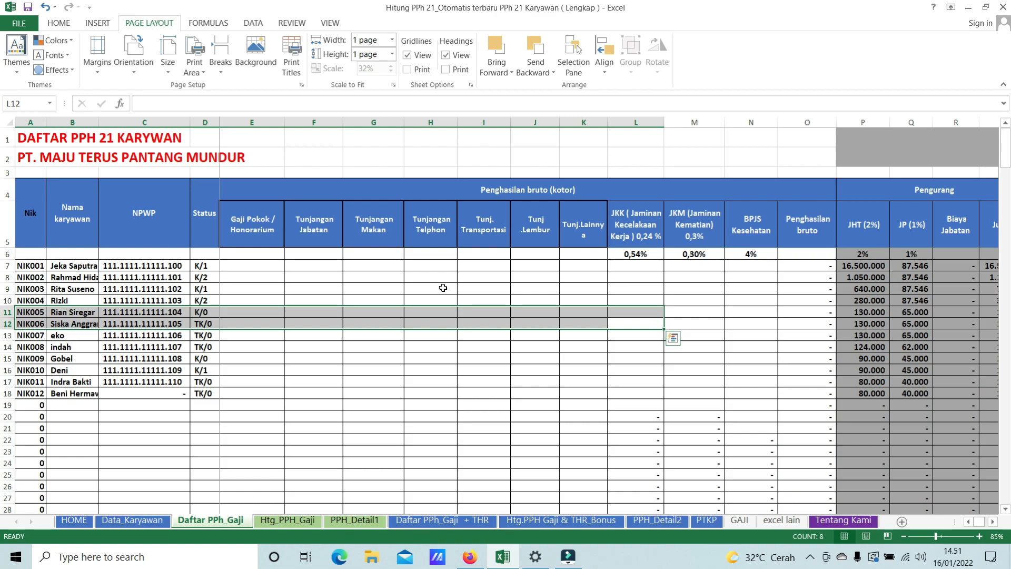
left_click(257, 276)
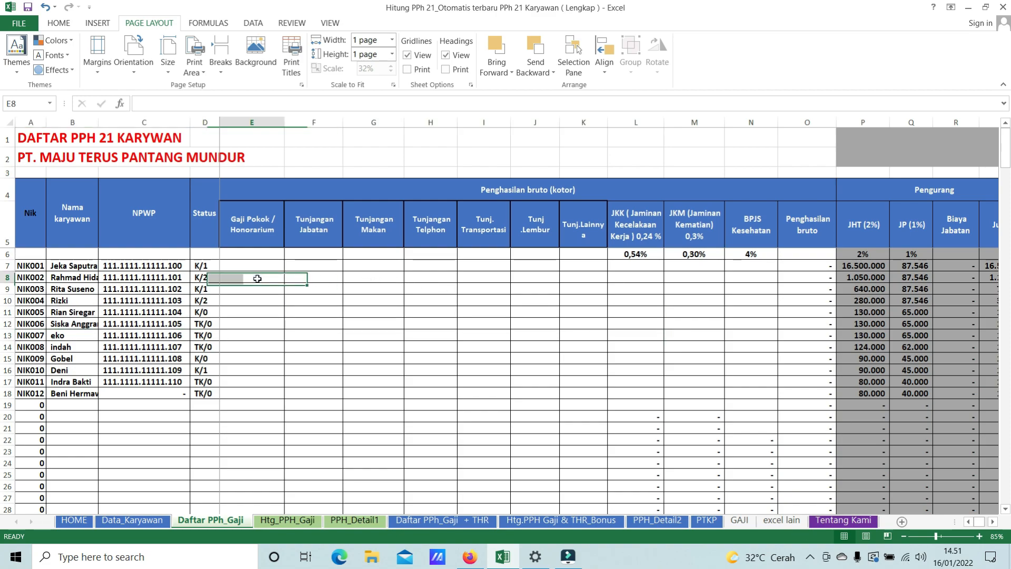
left_click(260, 267)
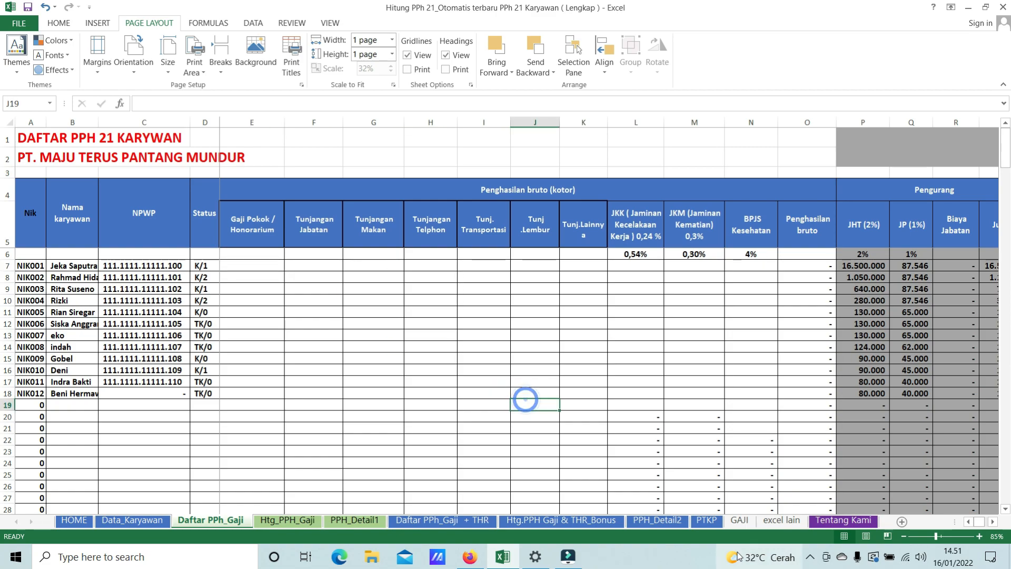
Look through the GAJI, excel lain, PPH_Detail2 and Data_Karyawan sheets
left_click(739, 520)
left_click(781, 520)
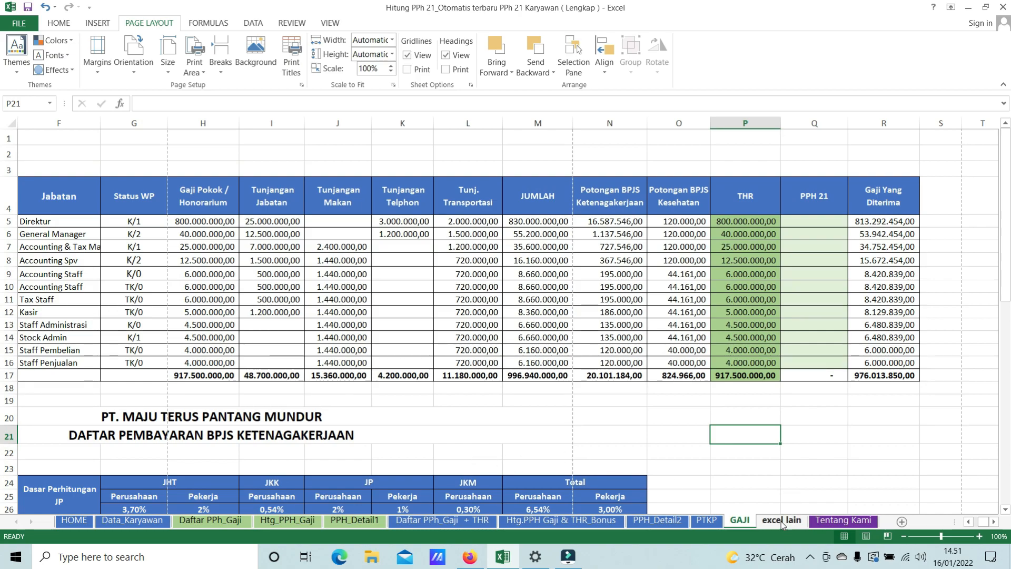
scroll(533, 432, "down", 1)
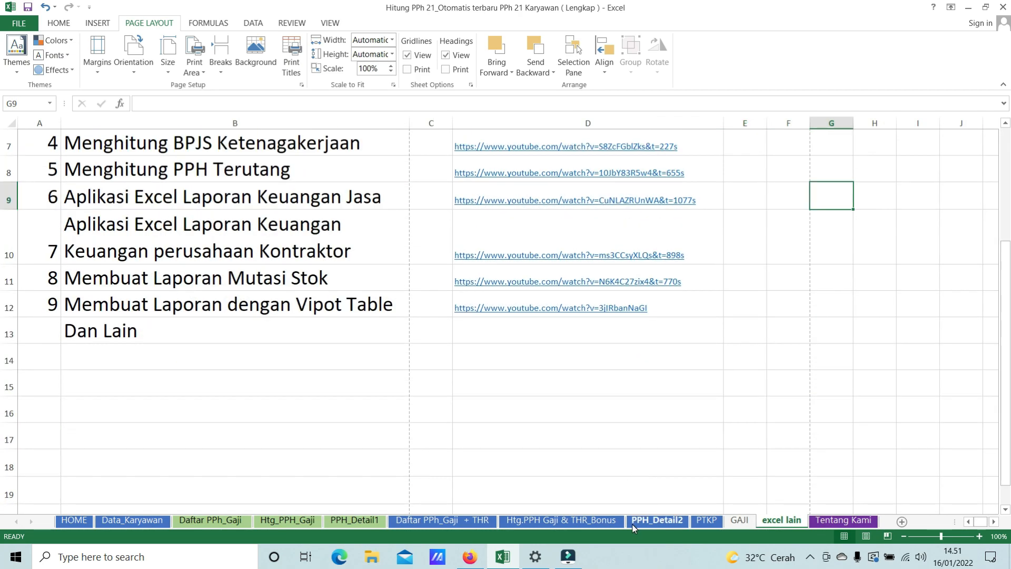
left_click(657, 520)
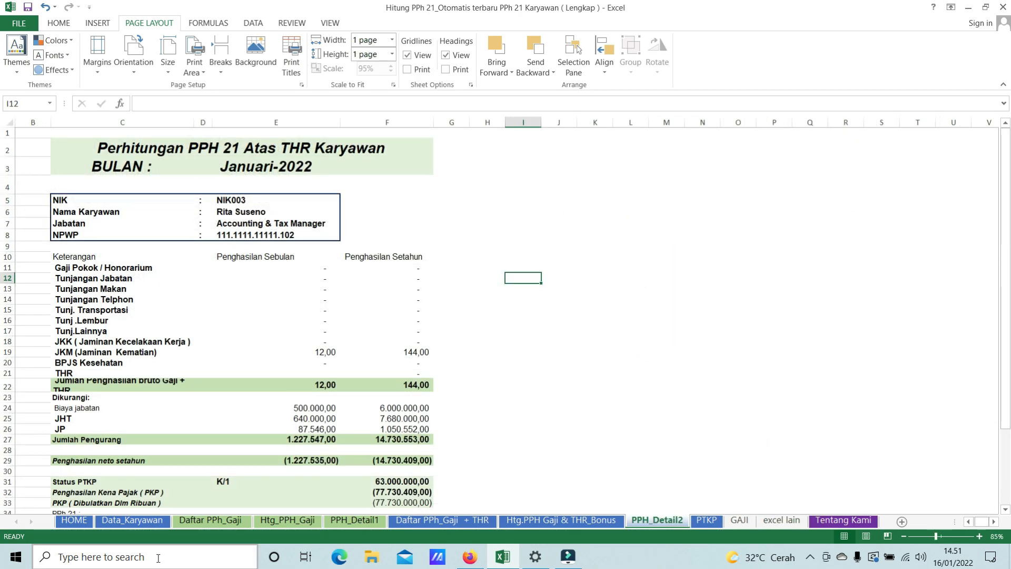
left_click(131, 520)
Set Masa Pajak in C3 of the HOME sheet to 01/05/2022
left_click(68, 522)
scroll(369, 315, "up", 1)
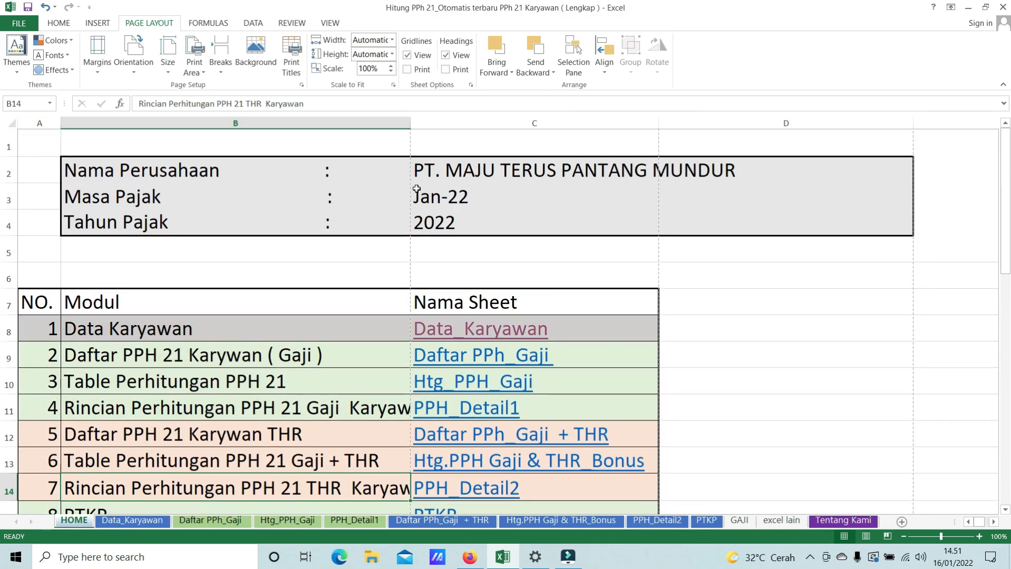
left_click(421, 196)
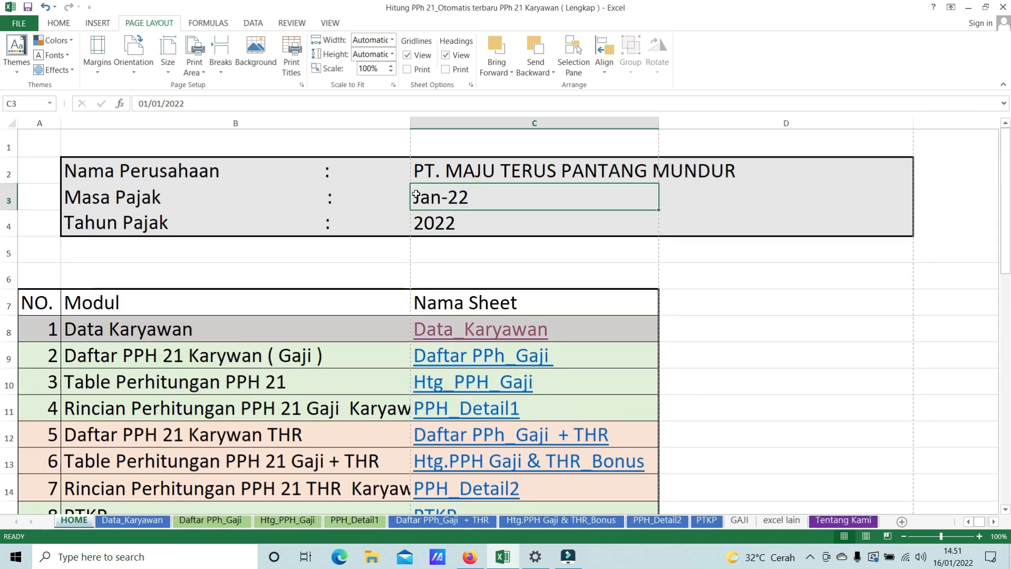
type("05")
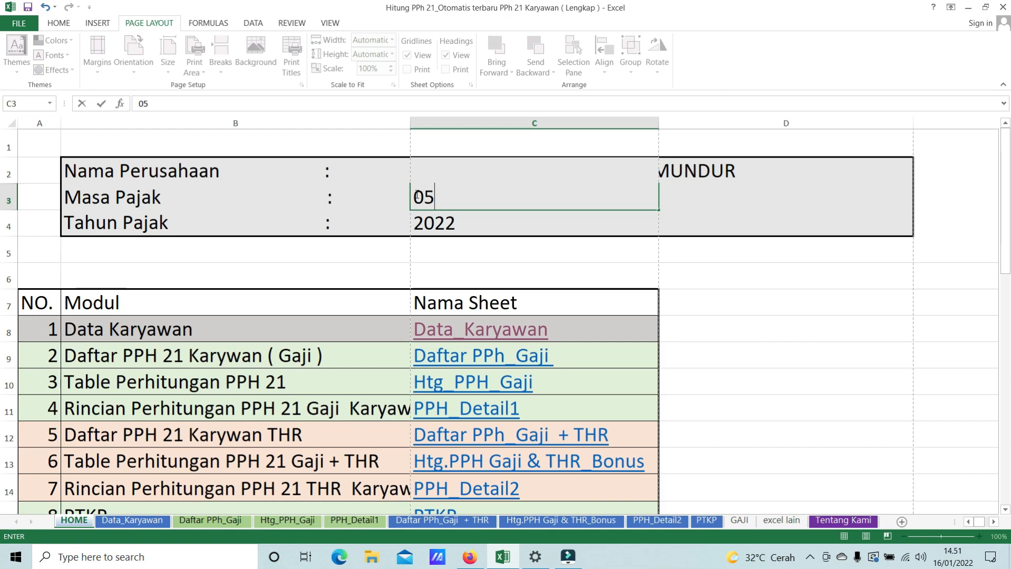
type("/0")
key("BackSpace")
key("BackSpace")
key("BackSpace")
key("BackSpace")
type("01/05/2022")
key("Return")
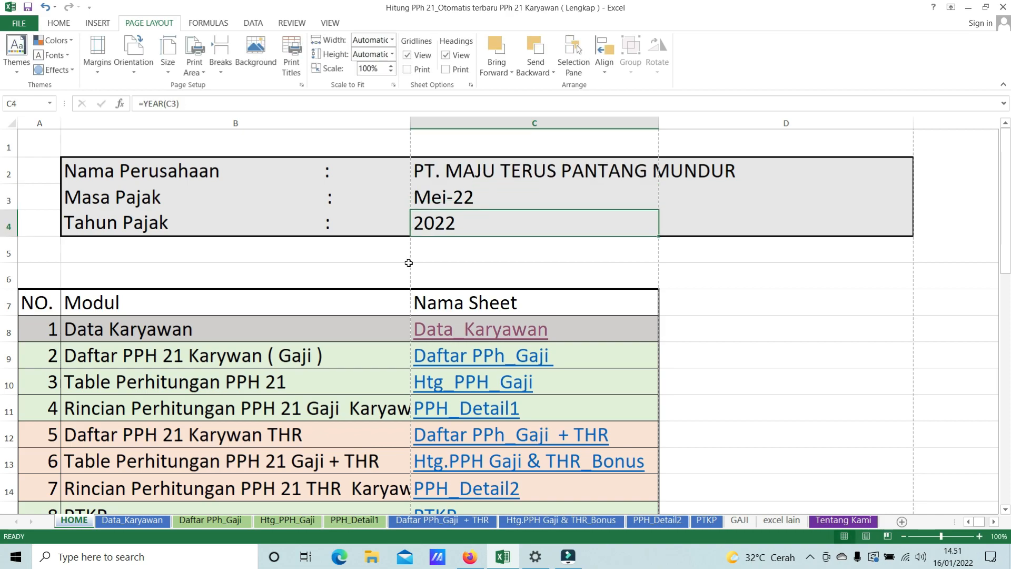
left_click(685, 324)
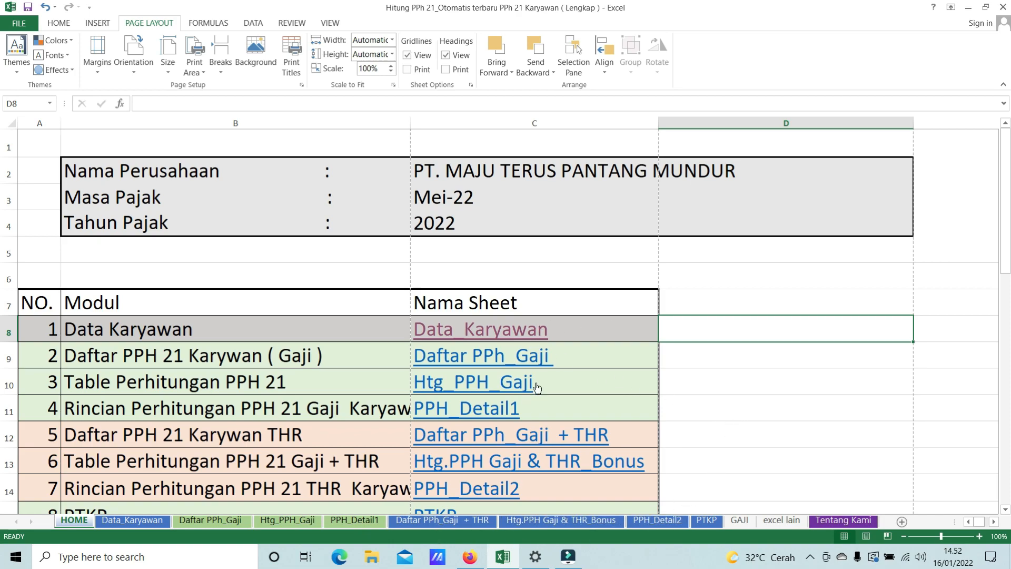
Change the payroll list heading in B3 of the GAJI sheet to Bulan Mei 2022
left_click(736, 525)
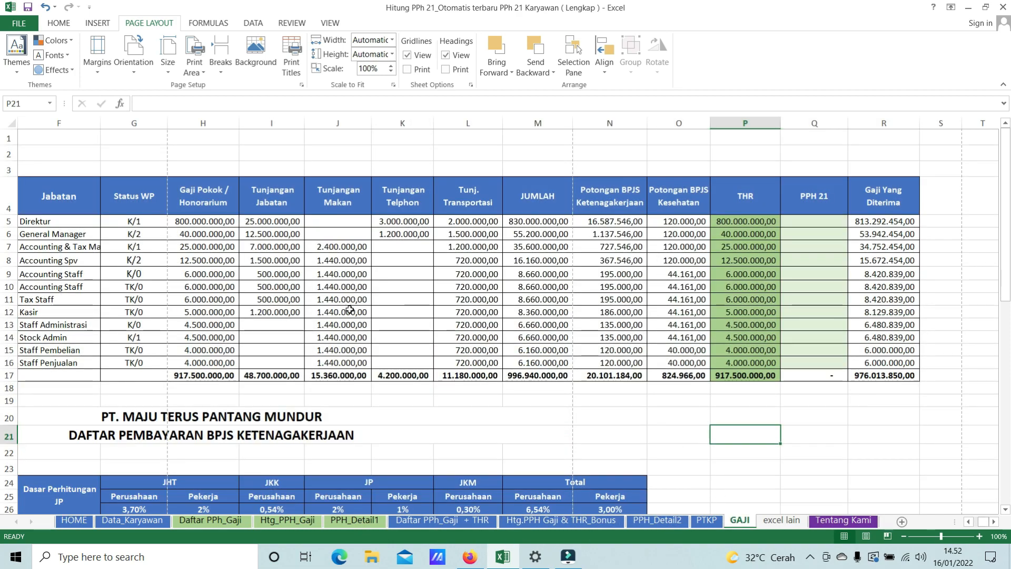
left_click_drag(193, 143, 9, 137)
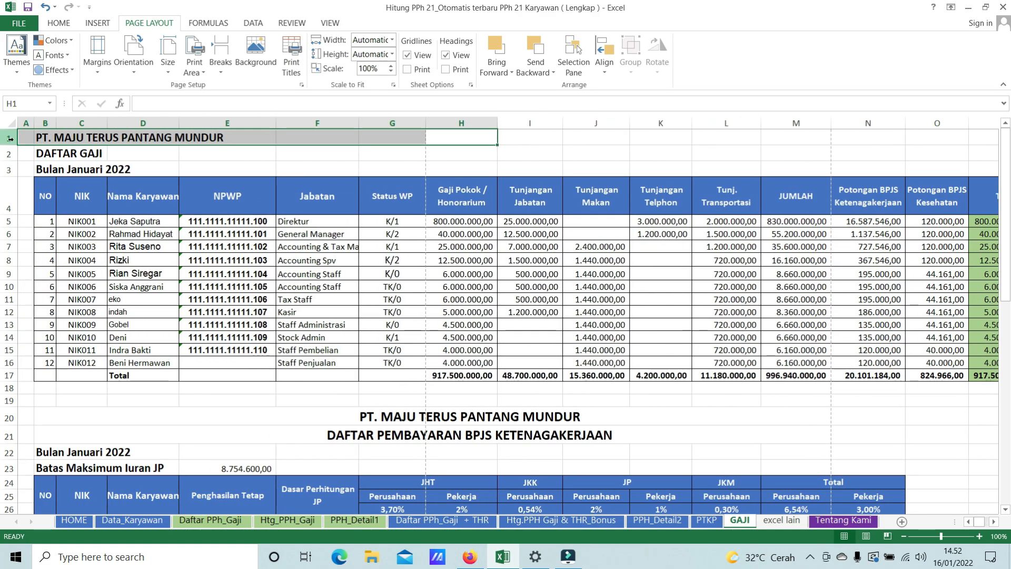
left_click(45, 169)
left_click(193, 103)
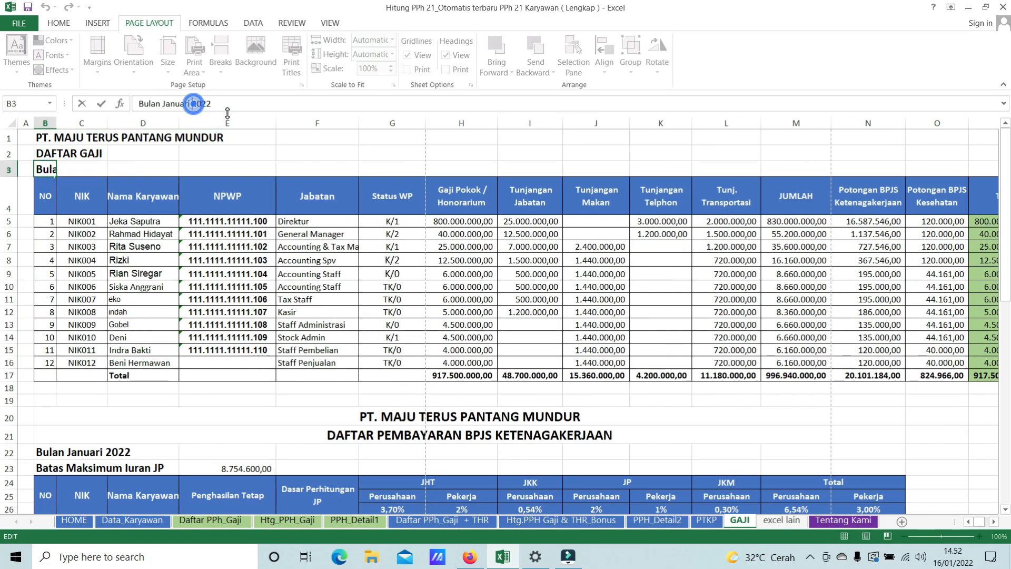
key("BackSpace")
key("BackSpace")
key("BackSpace")
key("BackSpace")
key("BackSpace")
key("BackSpace")
key("BackSpace")
key("BackSpace")
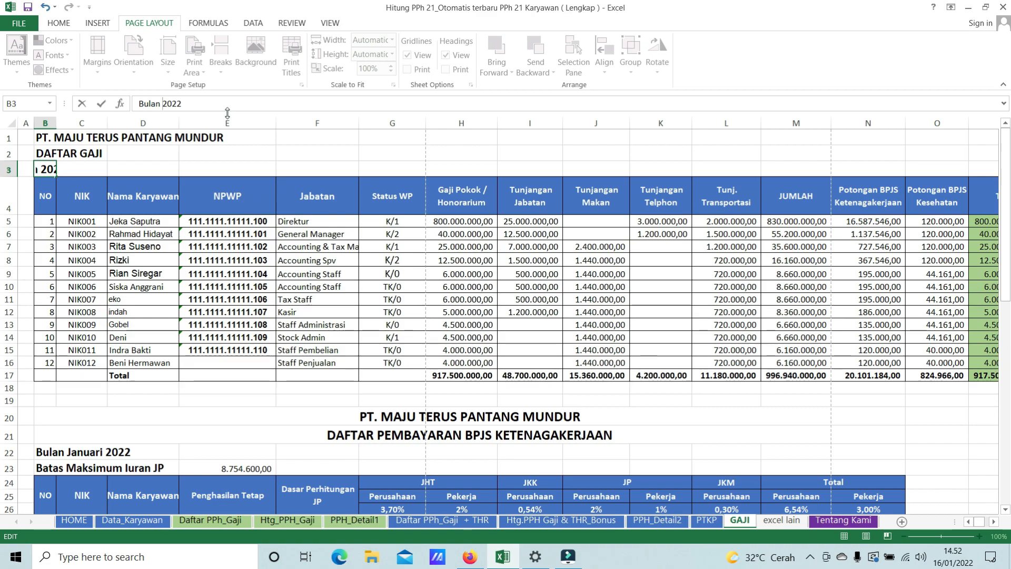
type("Mei")
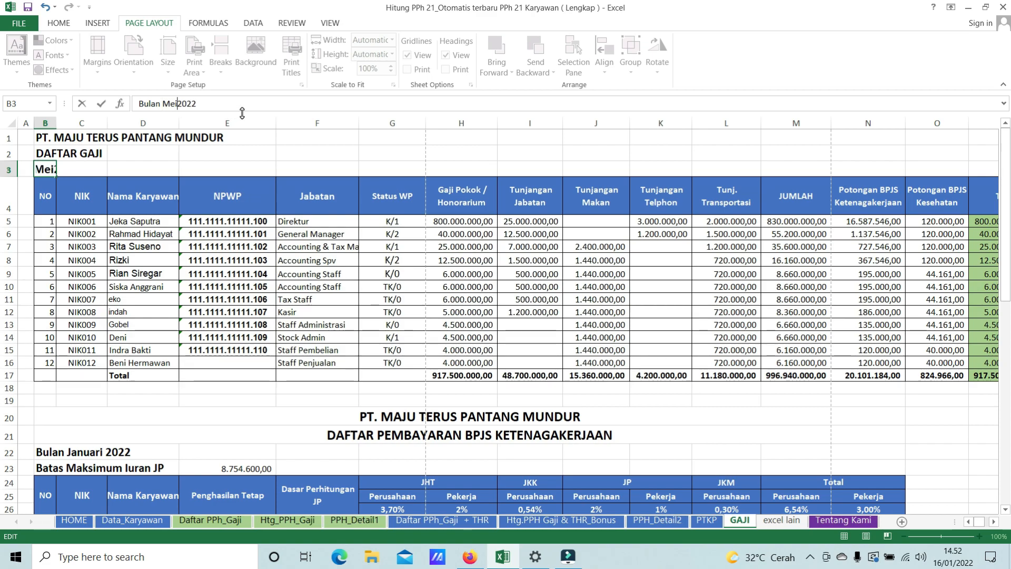
key("Return")
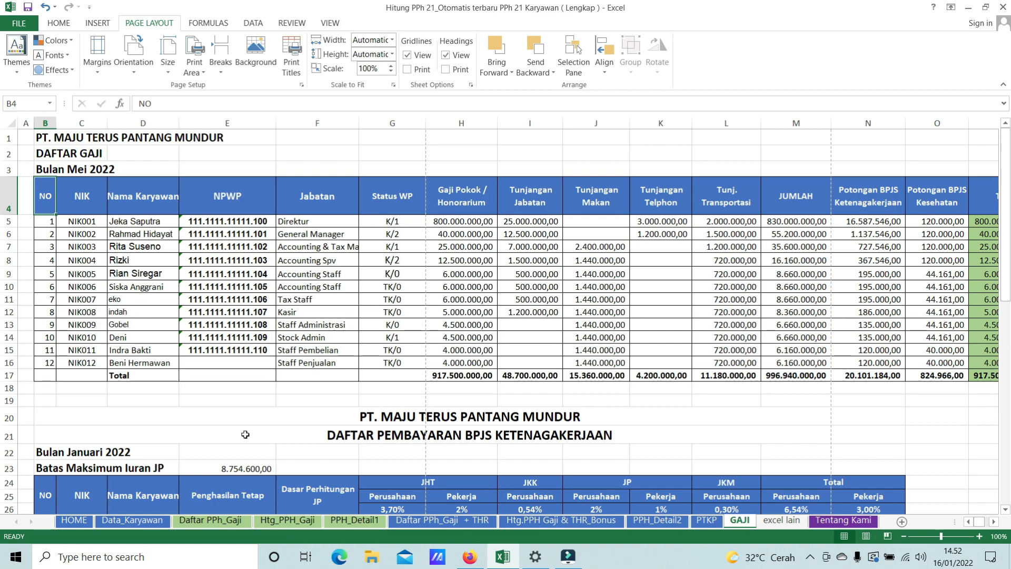
Examine the GAJI table's columns along row 5, covering employee data, Gaji Pokok, allowances, JUMLAH, BPJS deductions and THR
left_click(267, 388)
left_click(355, 135)
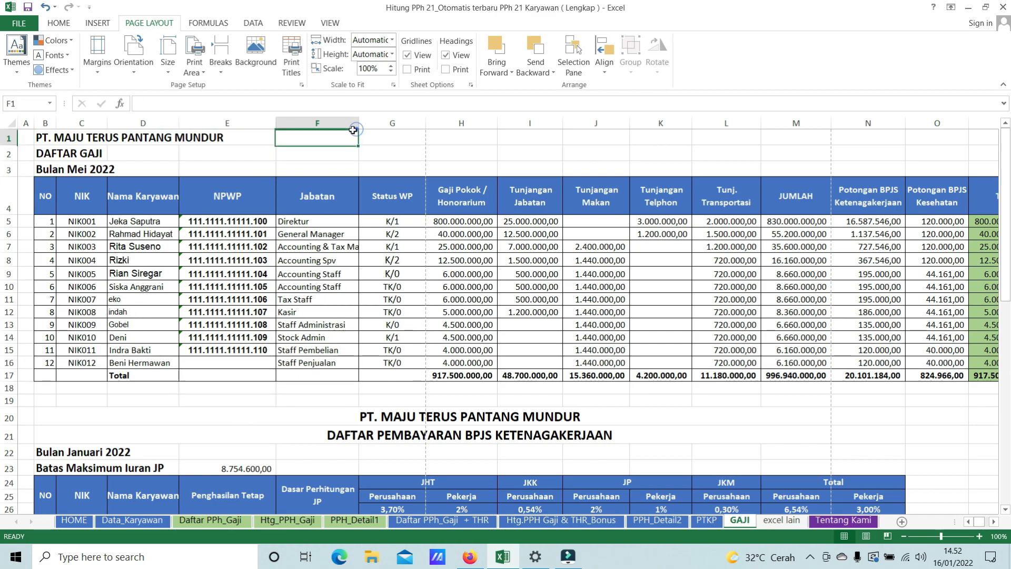
left_click(467, 225)
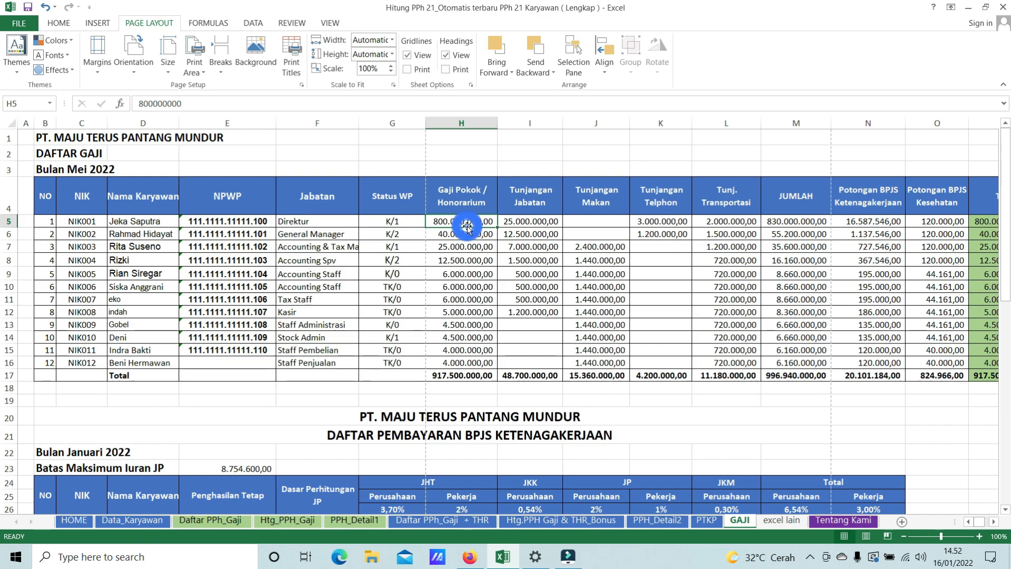
key("Right")
key("Right")
key("Right")
key("Right")
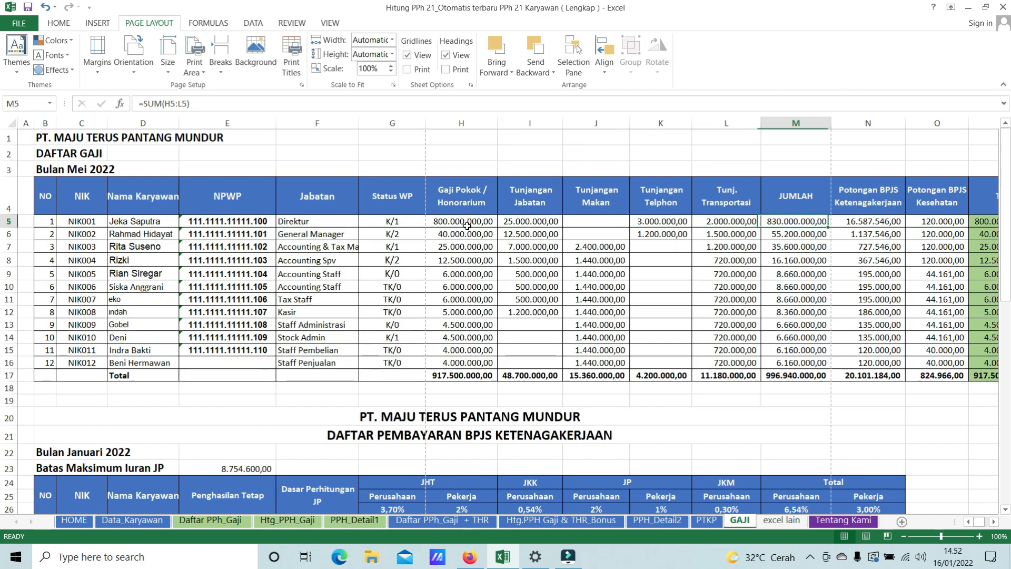
key("Left")
key("Left")
key("Left")
key("Left")
key("Left")
key("Left")
key("Left")
key("Left")
key("Left")
key("Left")
key("Right")
key("Right")
key("Right")
key("Right")
key("Right")
key("Right")
key("Right")
key("Right")
key("Right")
key("Right")
key("Right")
key("Right")
key("Right")
key("Right")
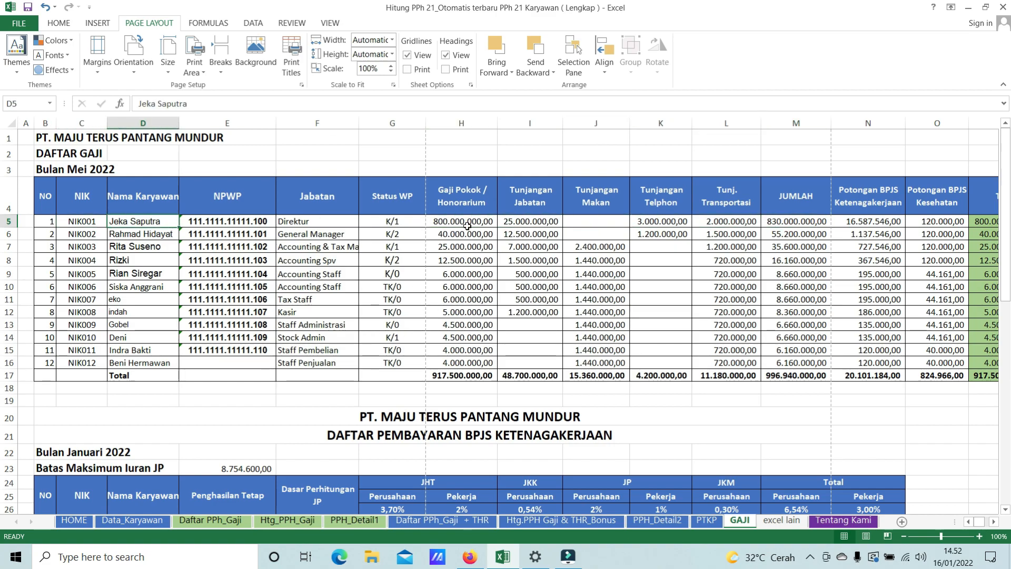
key("Right")
key("Right")
key("Right")
key("Left")
key("Left")
key("Left")
key("Left")
key("Left")
key("Left")
key("Left")
key("Left")
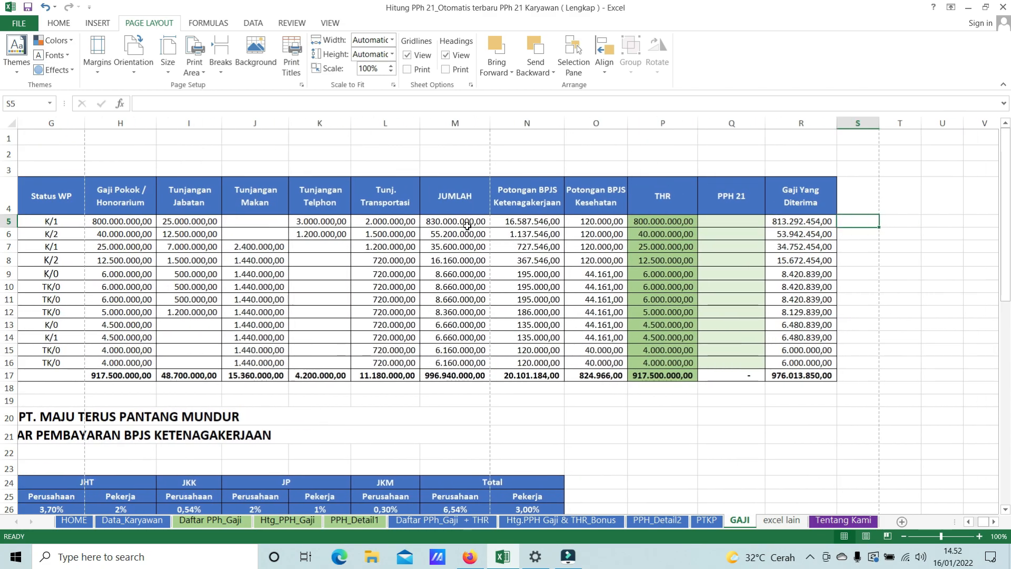
key("Right")
key("Right")
key("Right")
key("Right")
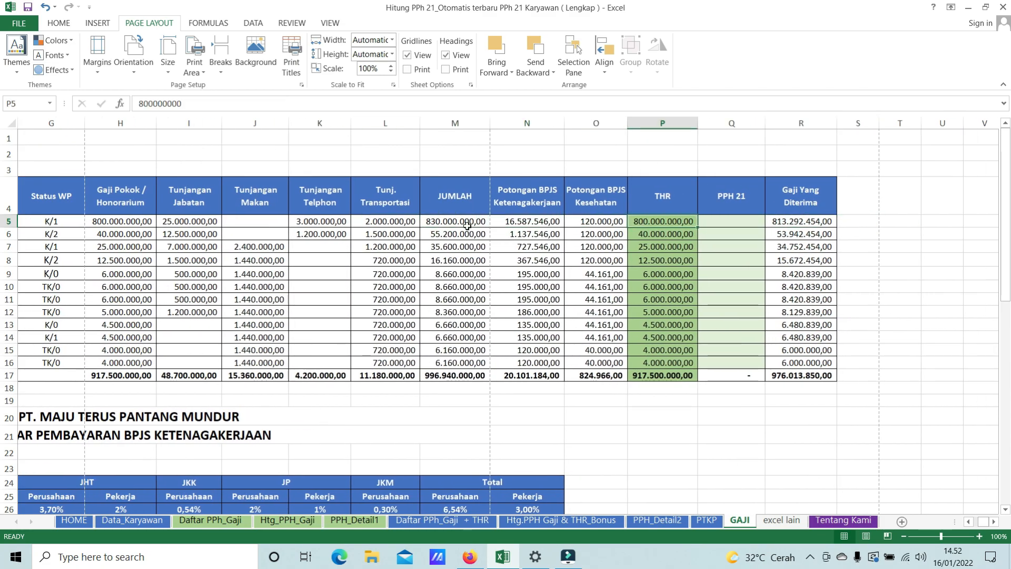
Examine the THR amounts in column P of the GAJI payroll table
key("Down")
key("Down")
key("Down")
key("Down")
key("Down")
key("Down")
key("Down")
key("Down")
key("Down")
key("Down")
key("Down")
key("Down")
key("Down")
key("Down")
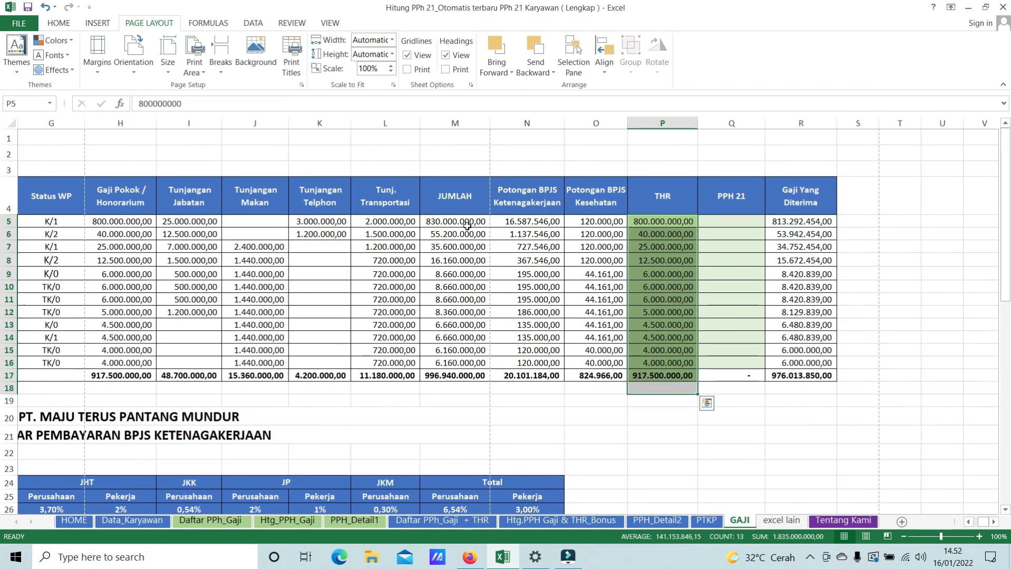
key("Up")
key("Up")
key("Up")
key("Up")
key("Up")
key("Up")
key("Up")
key("Up")
key("Up")
key("Up")
key("Up")
key("Up")
key("Up")
key("Up")
key("Up")
key("Up")
key("Down")
key("Down")
key("Down")
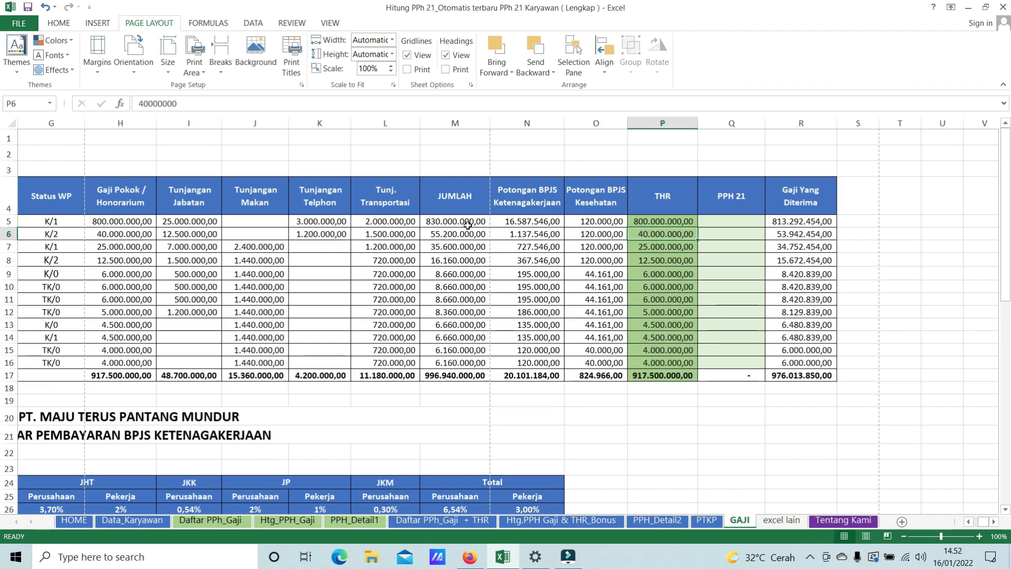
key("Up")
Review the first employee's row in the GAJI table again, through to Gaji Yang Diterima
key("ctrl+Left")
key("ctrl+Left")
key("ctrl+Left")
key("Right")
key("Right")
key("Right")
key("Right")
key("Right")
key("Right")
key("Right")
key("Right")
key("Right")
key("Right")
key("Right")
key("Right")
key("Right")
key("Right")
key("Right")
key("Right")
key("Right")
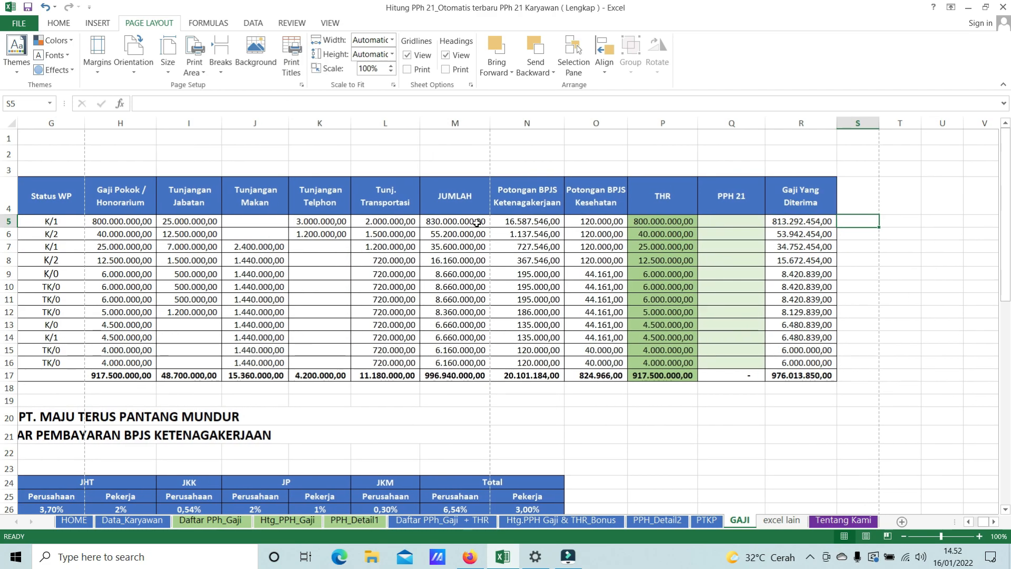
Copy the basic salary and allowances H5:L16 from GAJI and paste them into Daftar PPh_Gaji starting at E7
key("Home")
left_click_drag(461, 225, 739, 361)
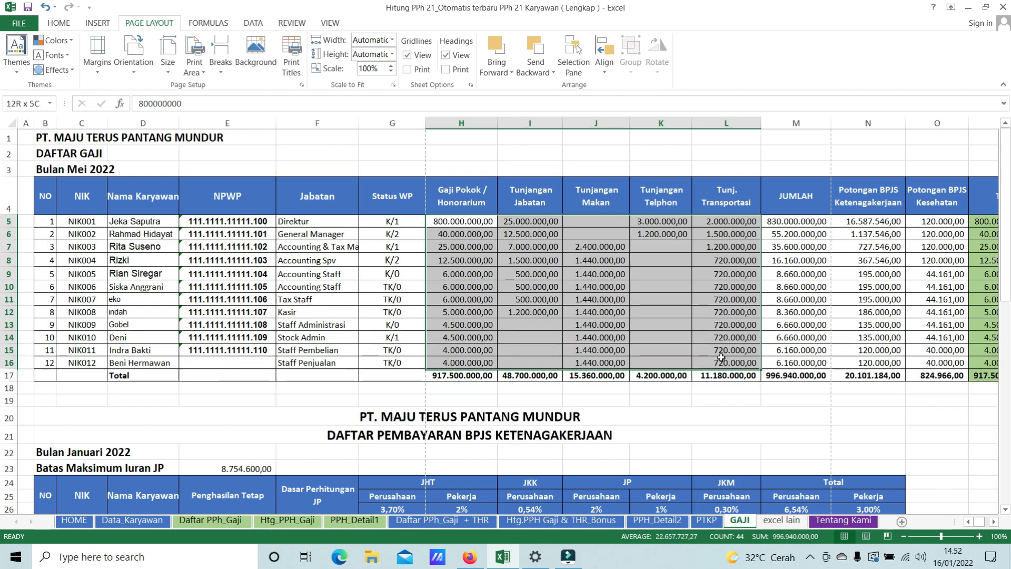
key("ctrl+c")
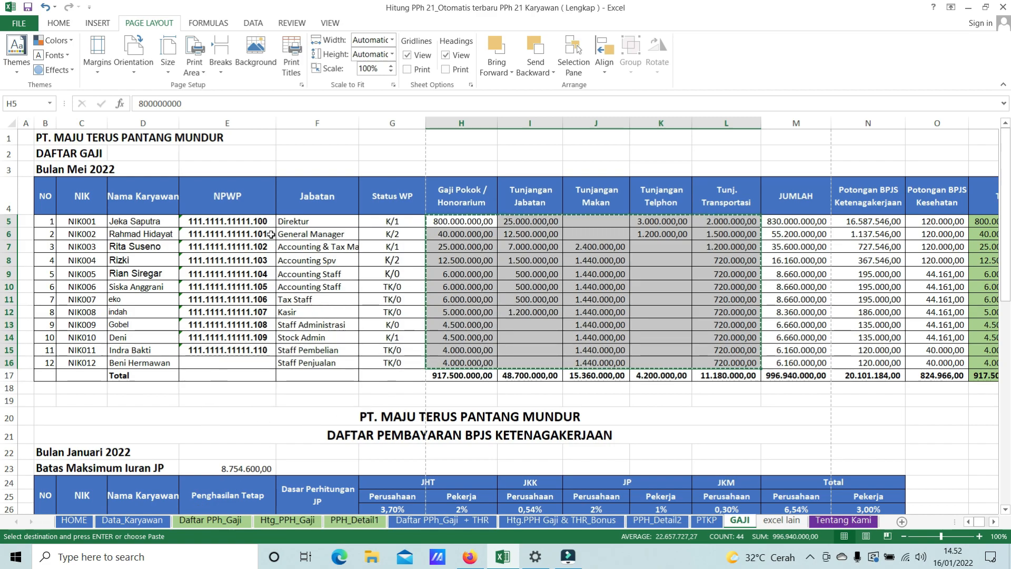
left_click(210, 520)
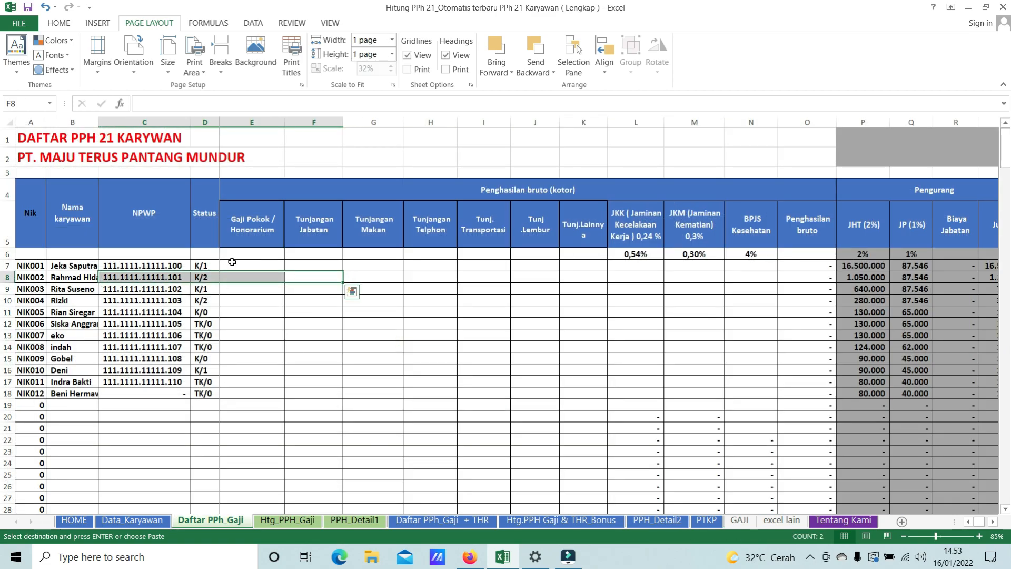
left_click(249, 261)
right_click(249, 262)
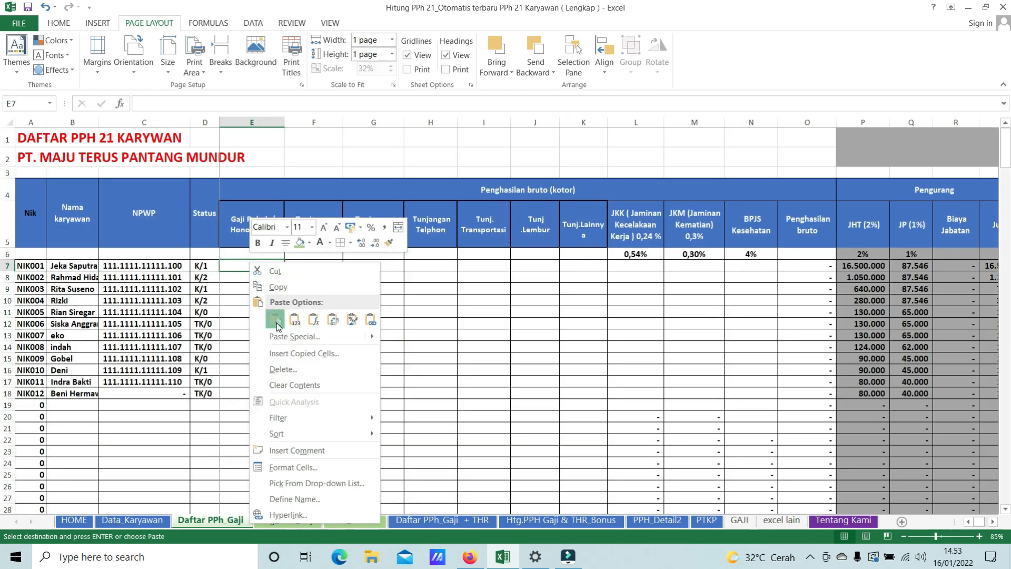
left_click(284, 321)
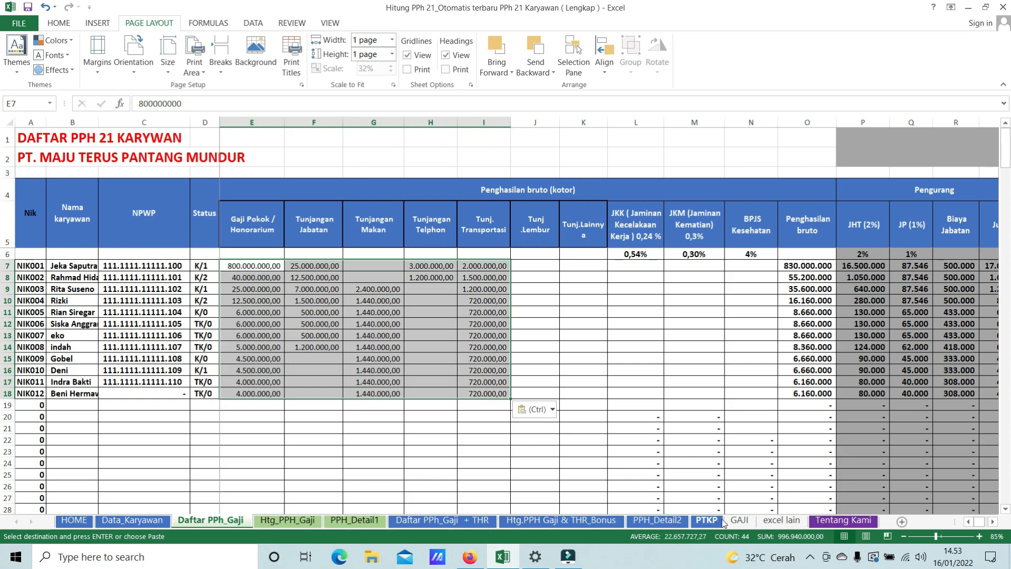
Copy the JKK and JKM amounts I27:I38 and L27:L38 from GAJI and paste them as values at L7 of Daftar PPh_Gaji
left_click(739, 520)
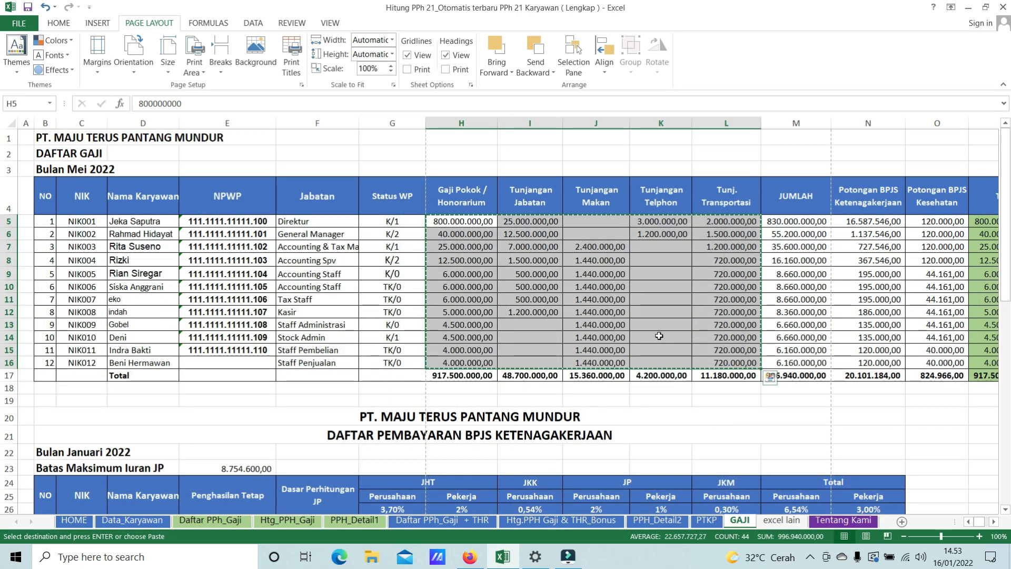
scroll(521, 316, "down", 5)
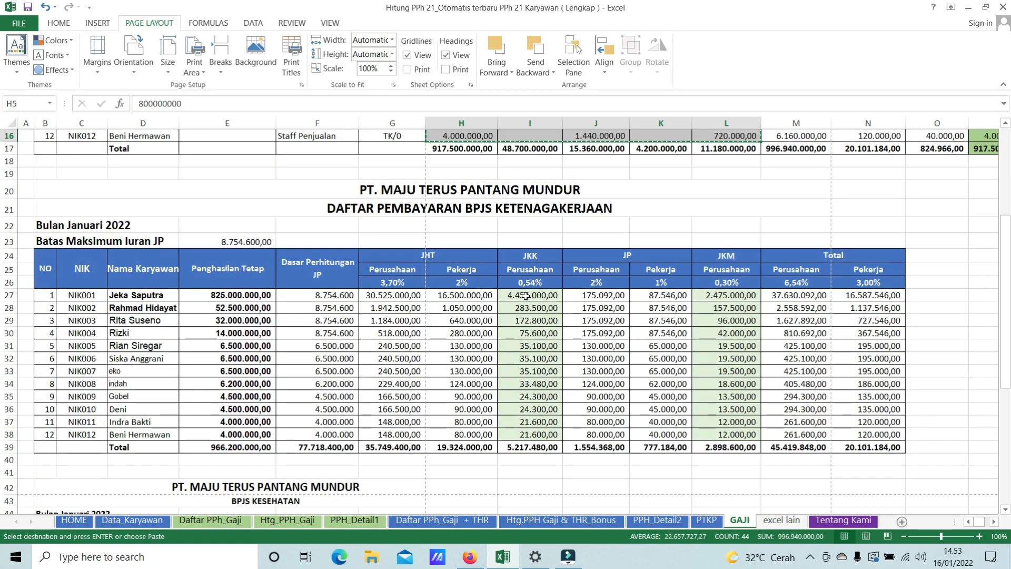
left_click(526, 295)
left_click_drag(526, 294, 527, 434)
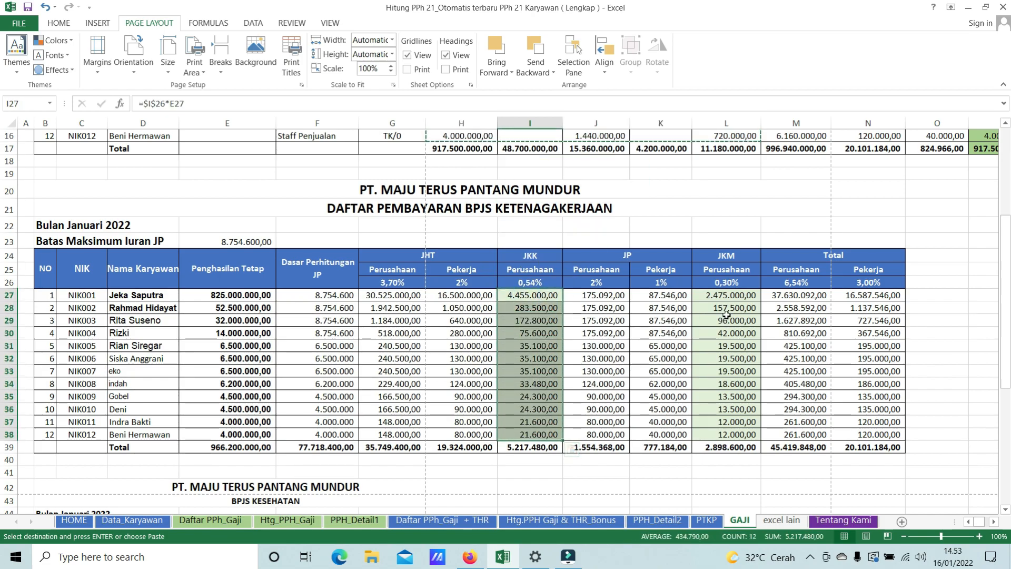
left_click_drag(728, 298, 734, 434)
key("ctrl+c")
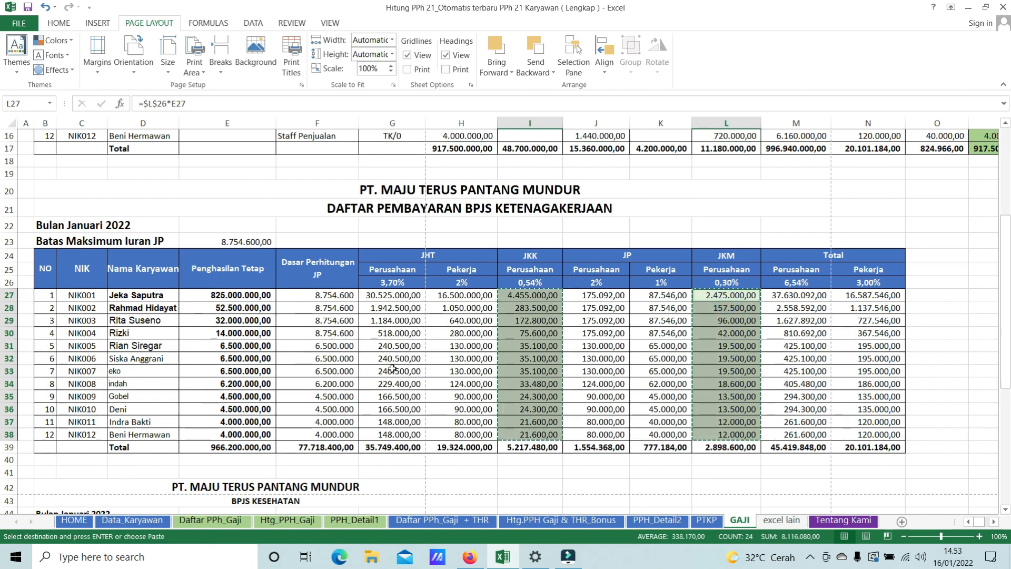
left_click(244, 524)
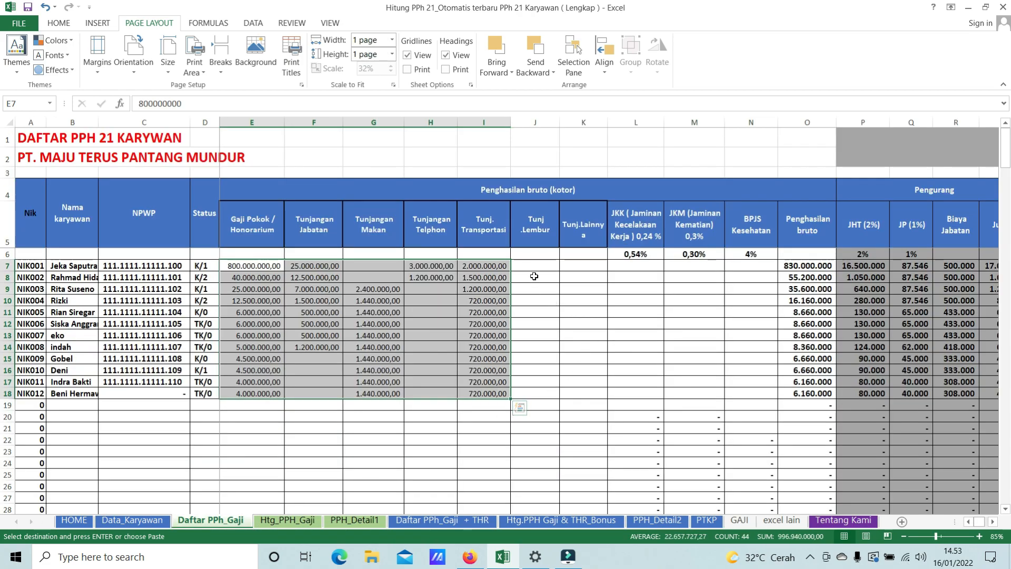
left_click(631, 269)
right_click(632, 270)
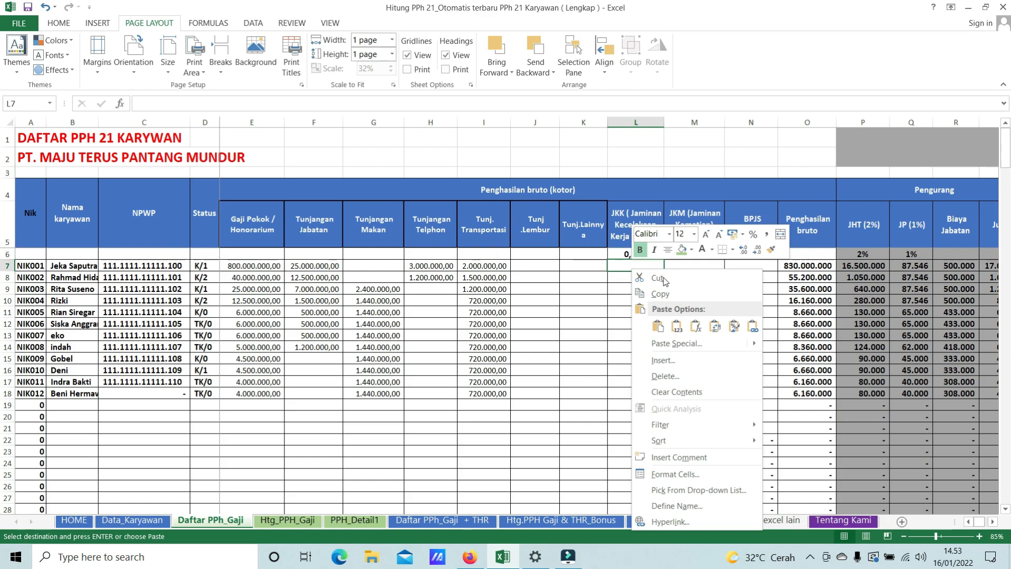
left_click(677, 326)
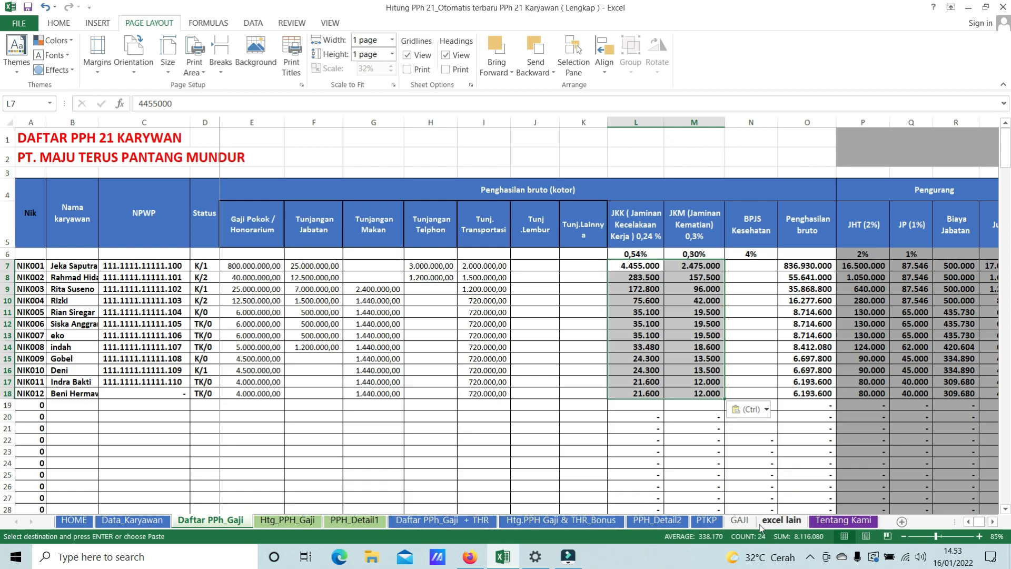
Copy the company BPJS Kesehatan amounts G50:G61 from GAJI and paste them as values at N7 of Daftar PPh_Gaji
left_click(739, 519)
scroll(671, 476, "down", 7)
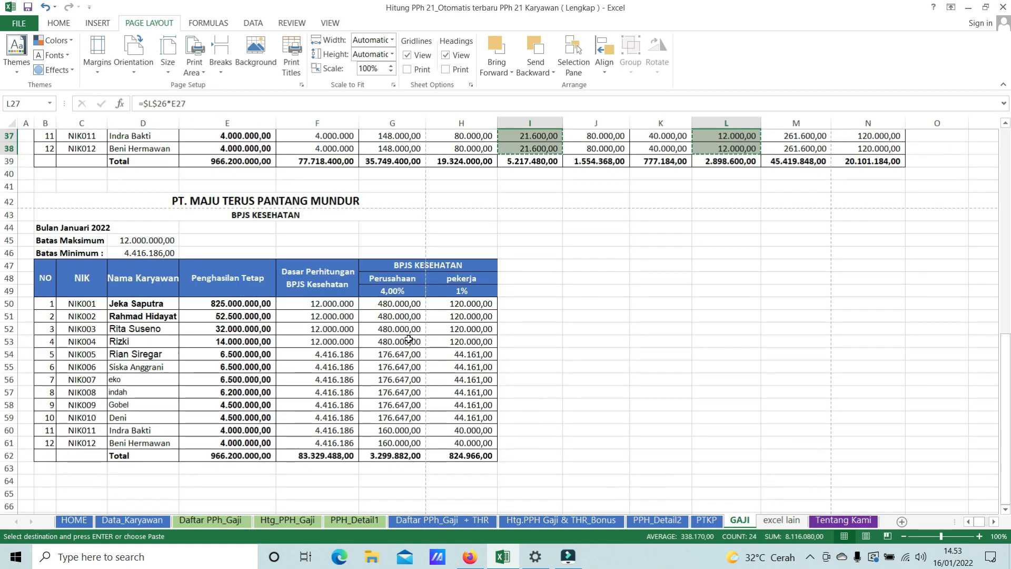
left_click(403, 305)
left_click_drag(402, 415, 400, 442)
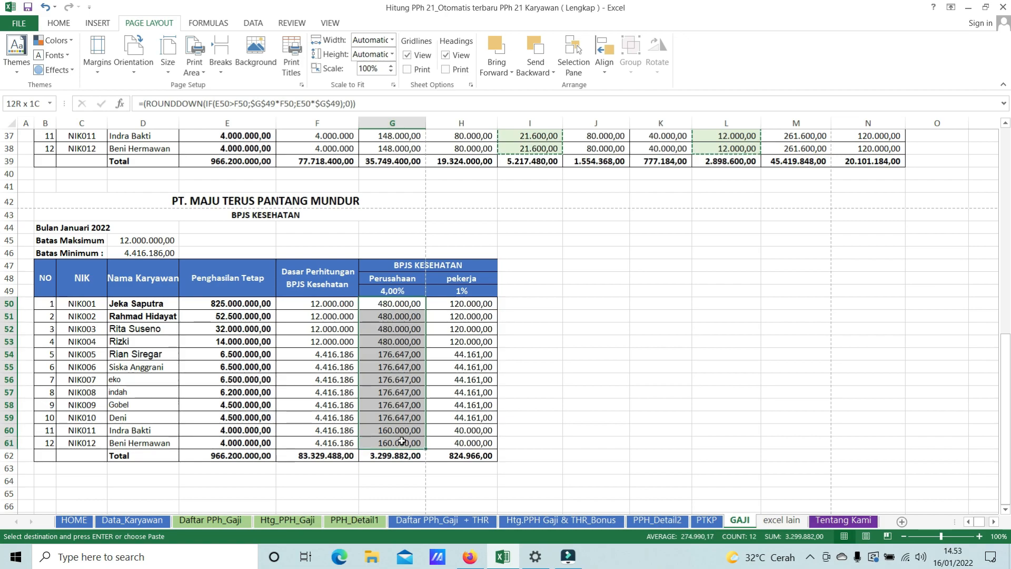
key("ctrl+v")
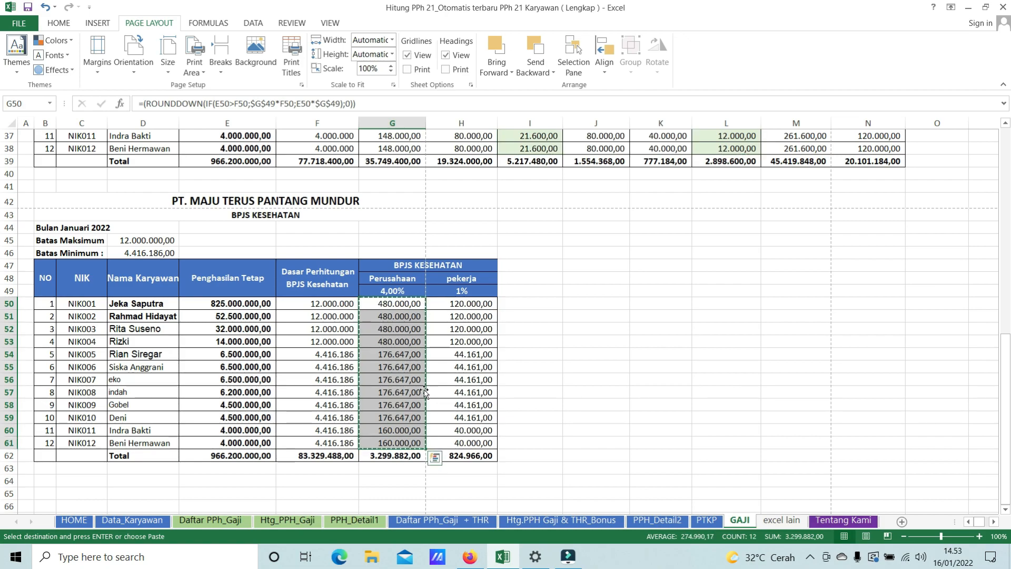
left_click(153, 526)
left_click(211, 520)
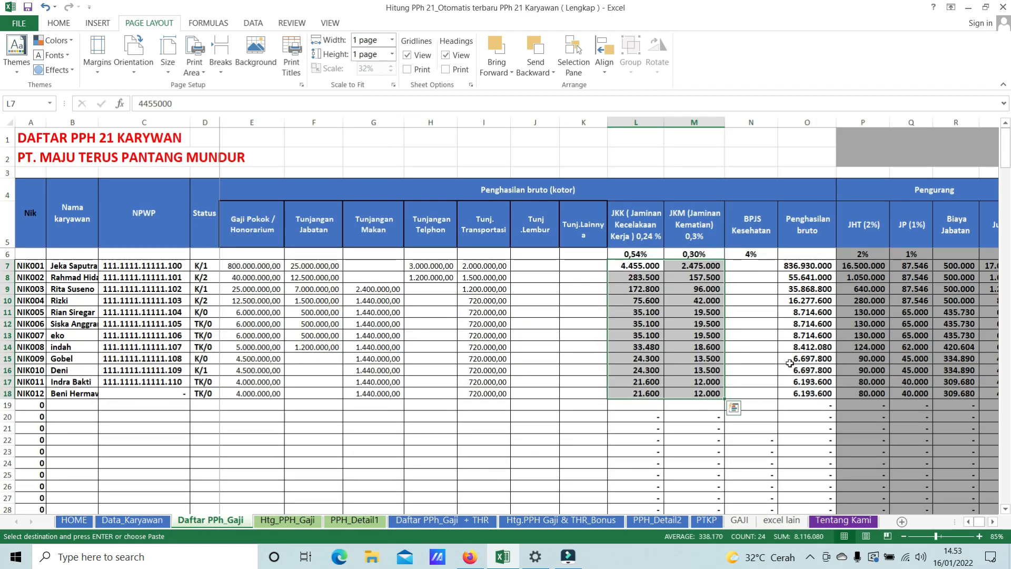
left_click(744, 265)
right_click(744, 265)
left_click(790, 319)
Clear the JHT and JP deduction amounts in P7:Q18 of Daftar PPh_Gaji
left_click_drag(925, 409, 890, 408)
left_click_drag(681, 267, 721, 391)
key("Delete")
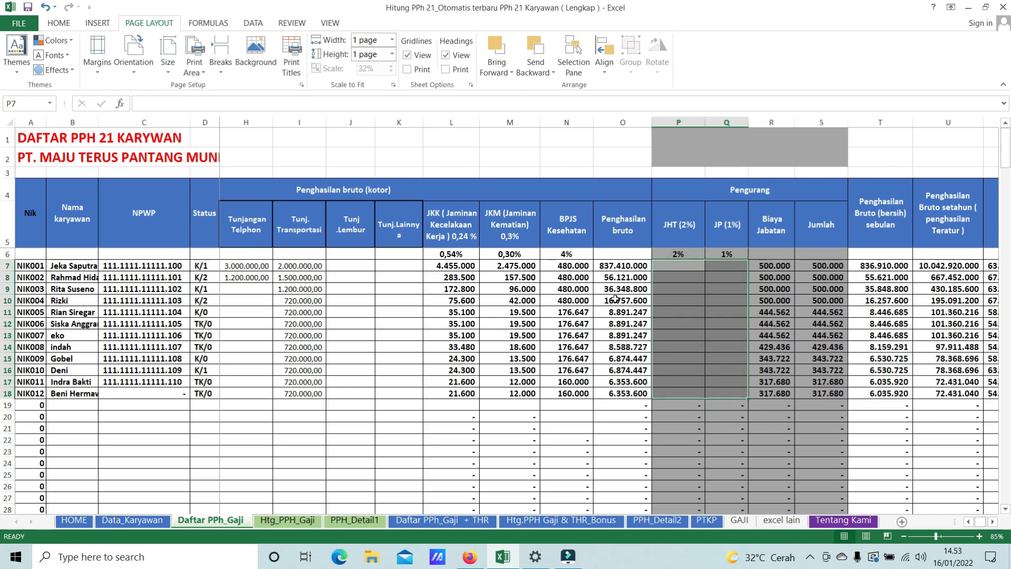
Move the GAJI sheet so it sits between PPH_Detail1 and Daftar PPh_Gaji + THR
left_click(612, 265)
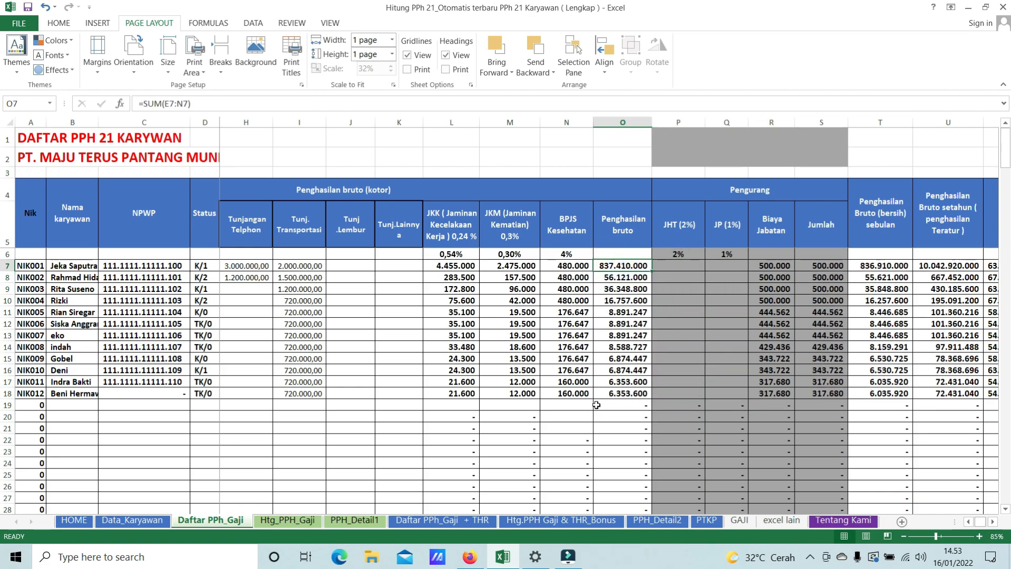
left_click(670, 521)
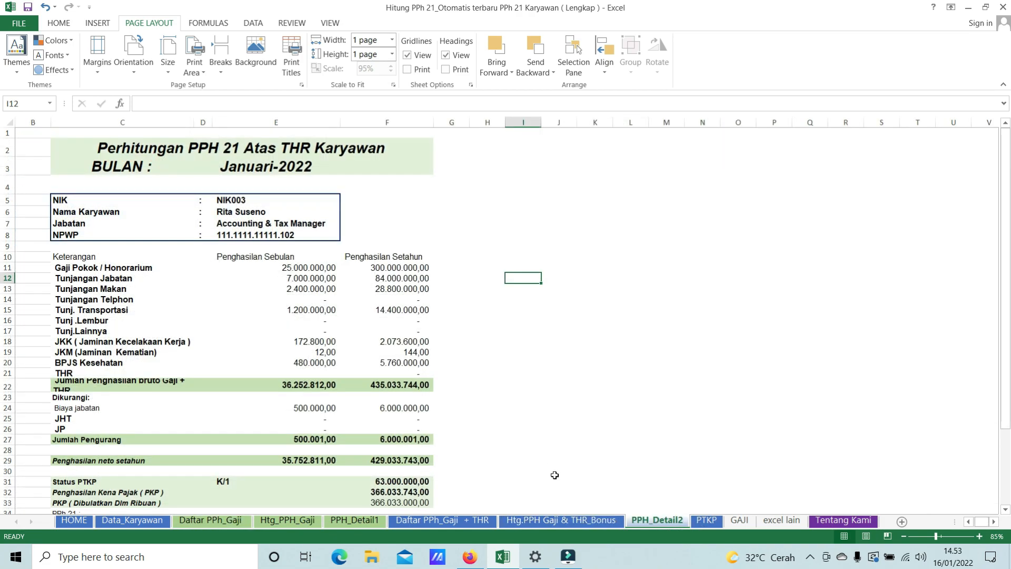
left_click(739, 520)
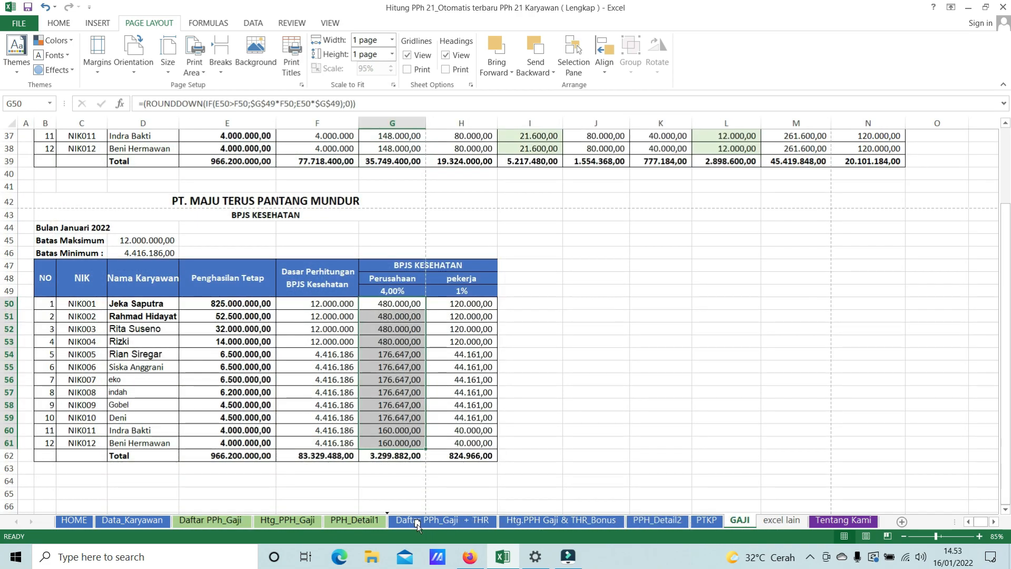
Copy the employee JHT and JP amounts H27:H38 and K27:K38 from GAJI and paste them as values at P7 of Daftar PPh_Gaji
scroll(404, 417, "down", 5)
scroll(363, 345, "up", 11)
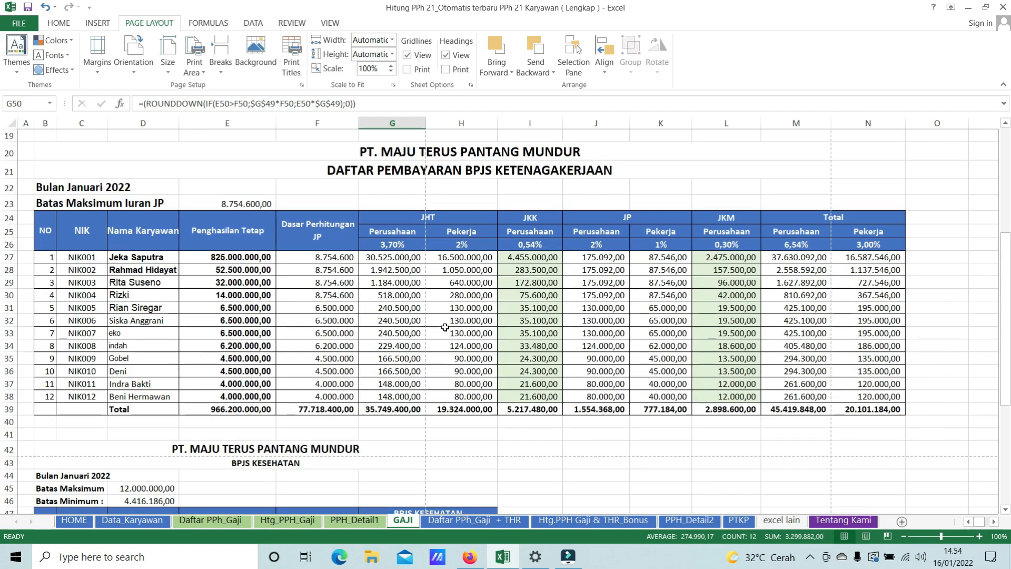
left_click_drag(460, 258, 482, 397)
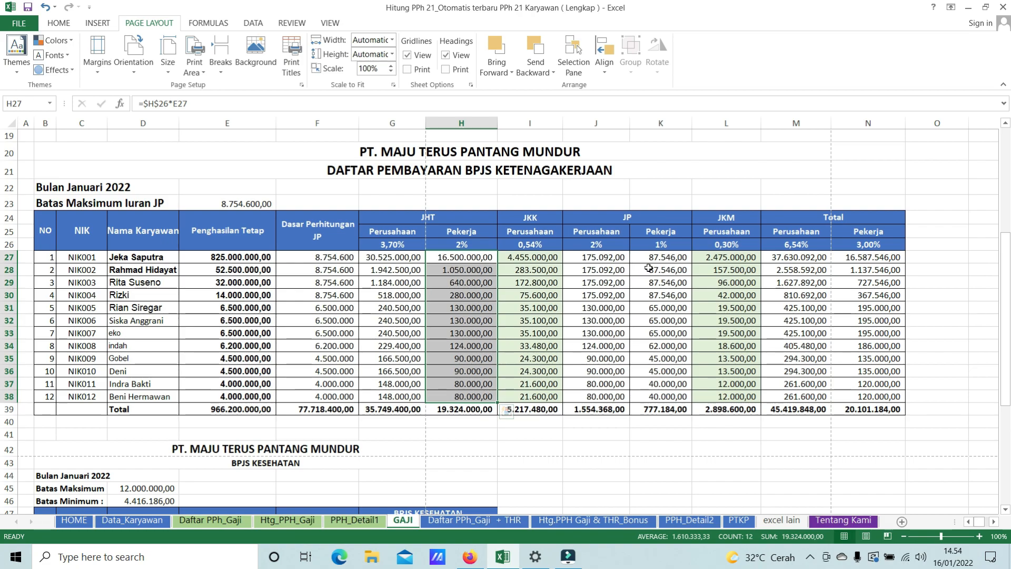
left_click_drag(654, 259, 673, 395)
key("ctrl+c")
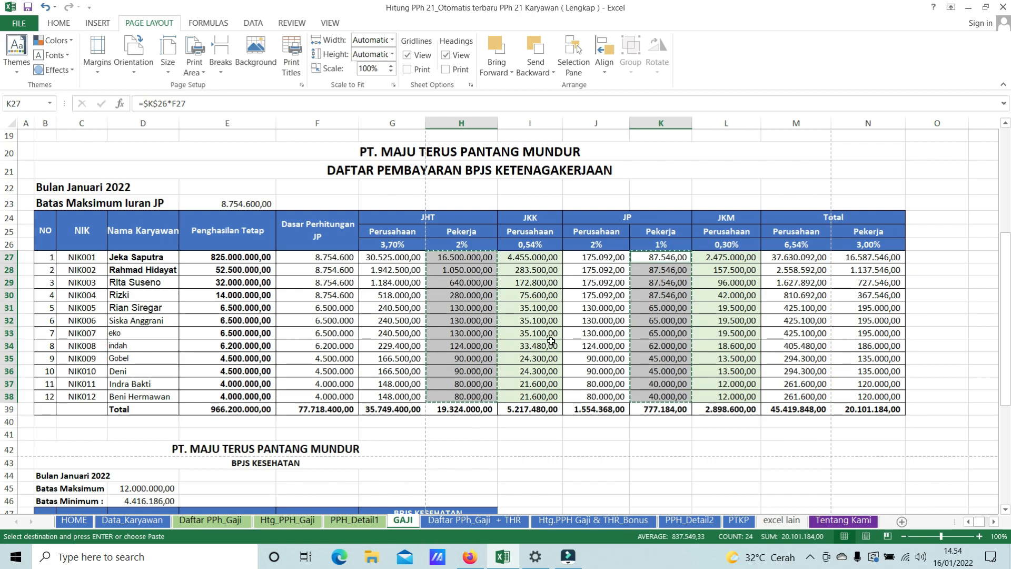
left_click(222, 522)
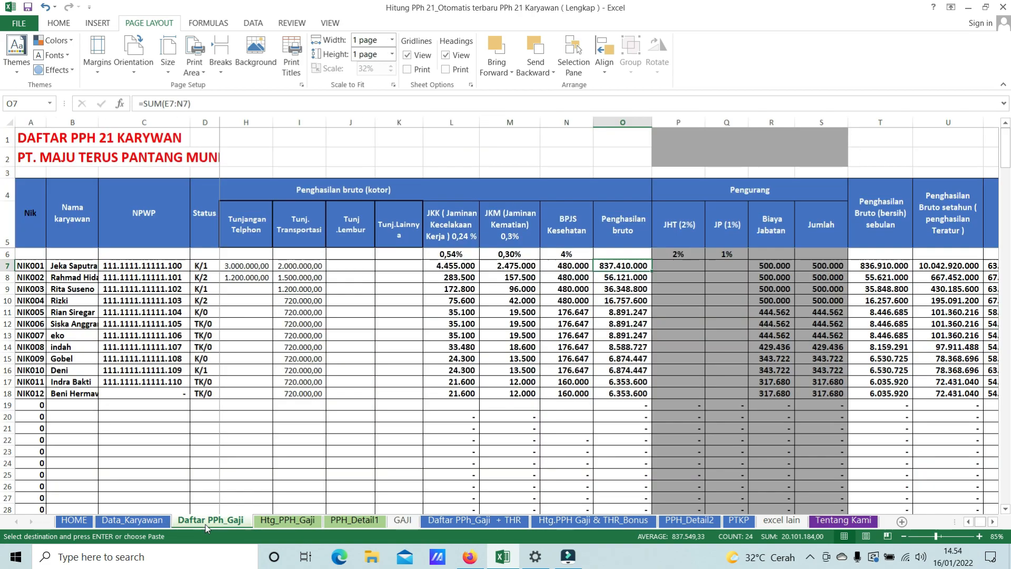
left_click(678, 266)
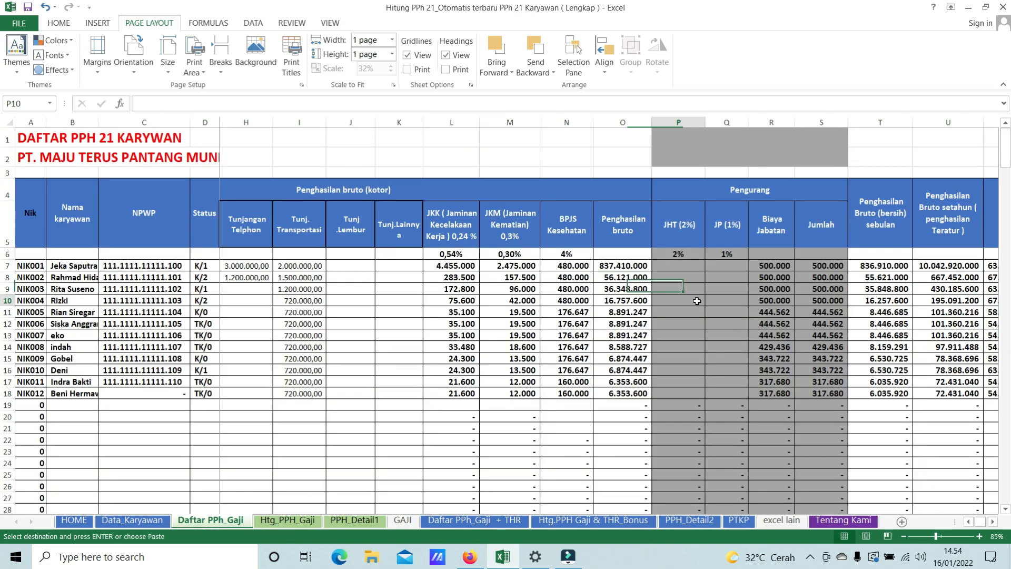
right_click(681, 266)
left_click(723, 322)
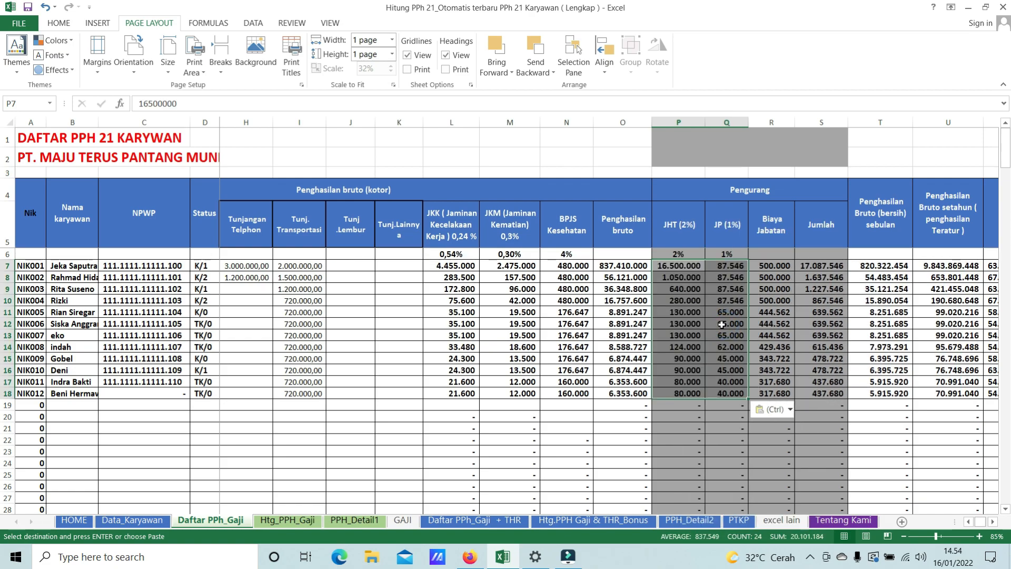
Inspect the Biaya Jabatan formula in R7 of Daftar PPh_Gaji and leave it as is
left_click(783, 267)
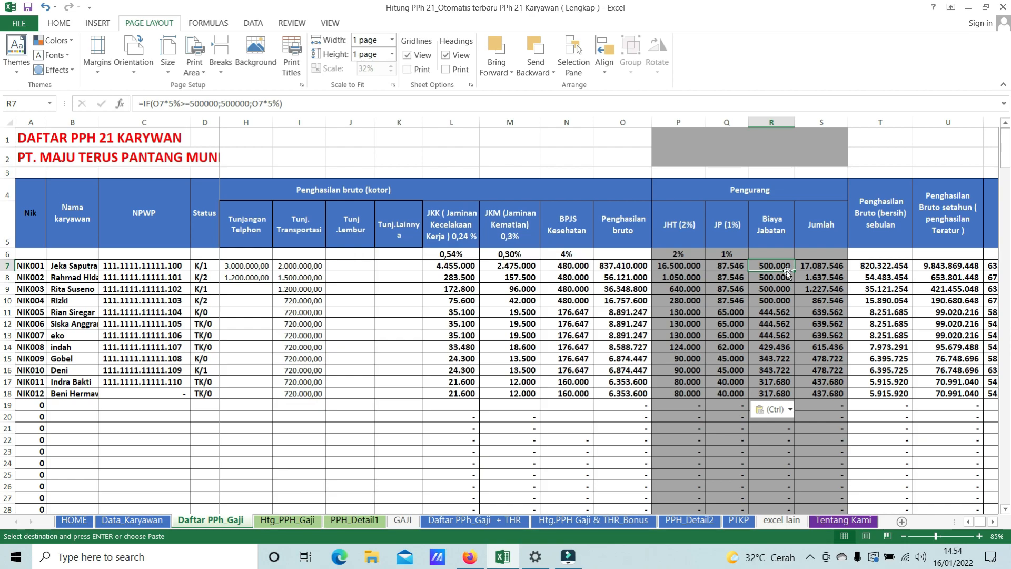
double_click(786, 267)
left_click(875, 322)
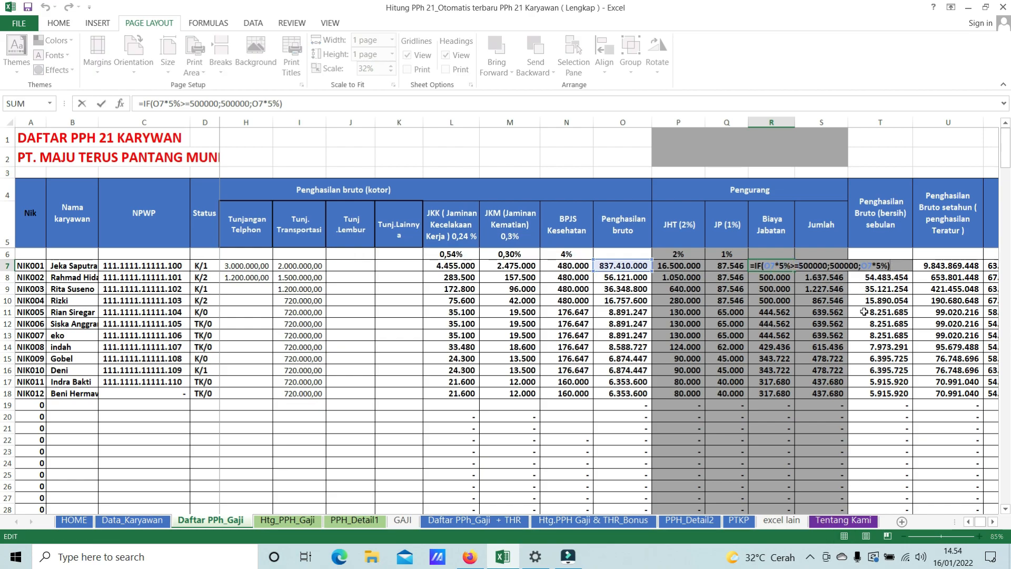
left_click(774, 267)
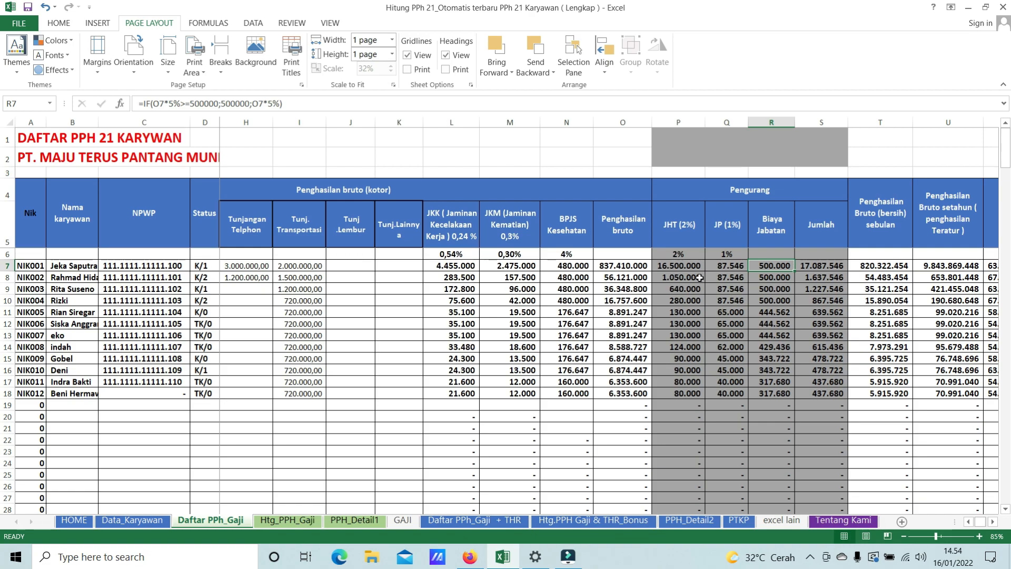
Look across row 9 of Daftar PPh_Gaji from Penghasilan bruto through PPH 21 Per Bulan
left_click(608, 287)
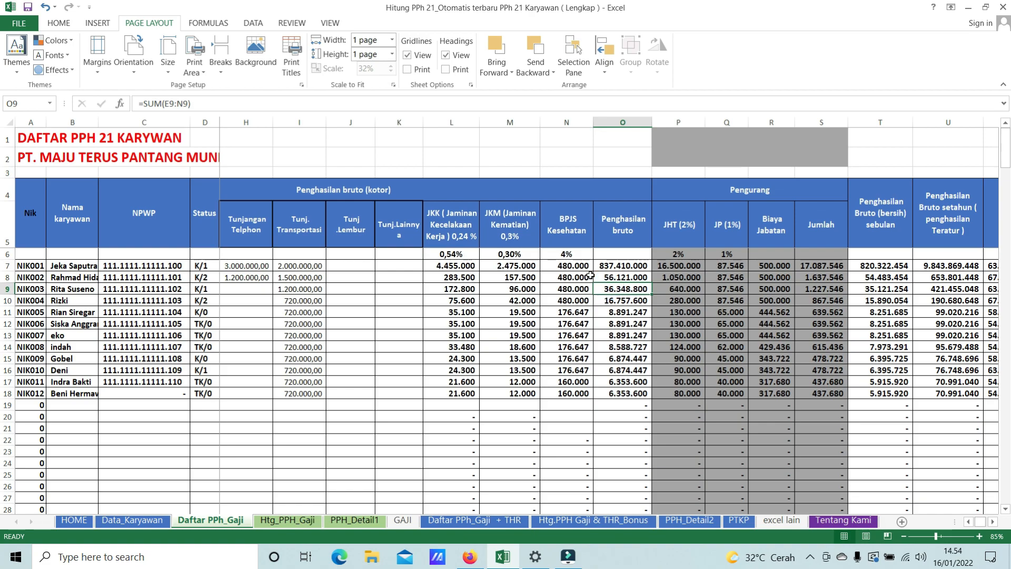
key("Right")
key("Right")
key("Right")
key("Right")
key("Right")
key("Right")
key("Right")
key("Right")
key("Right")
key("Right")
key("Right")
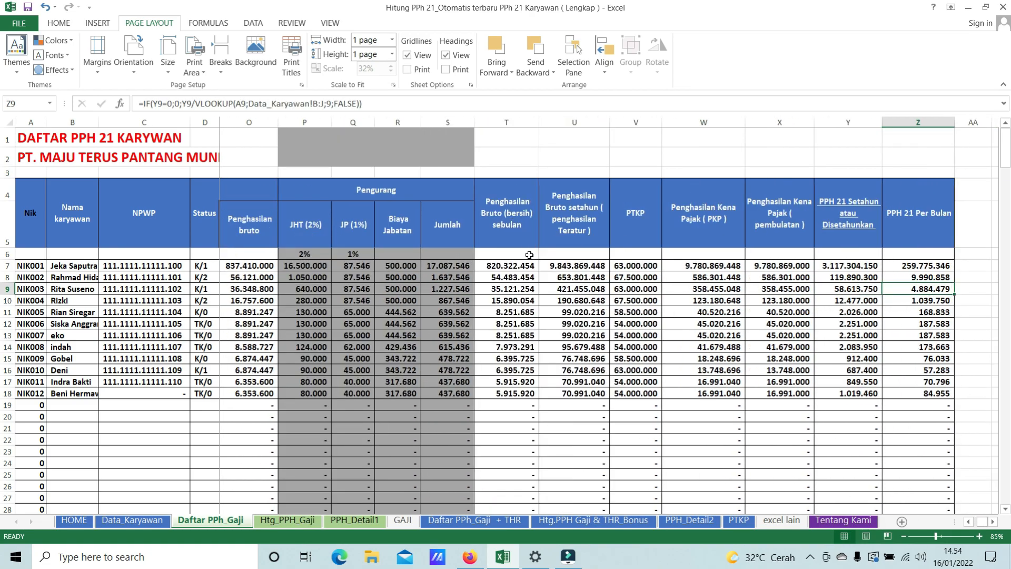
Inspect the monthly and annual income formulas in T7 and U7, and review the PTKP, PKP and annual PPH 21 columns
double_click(521, 263)
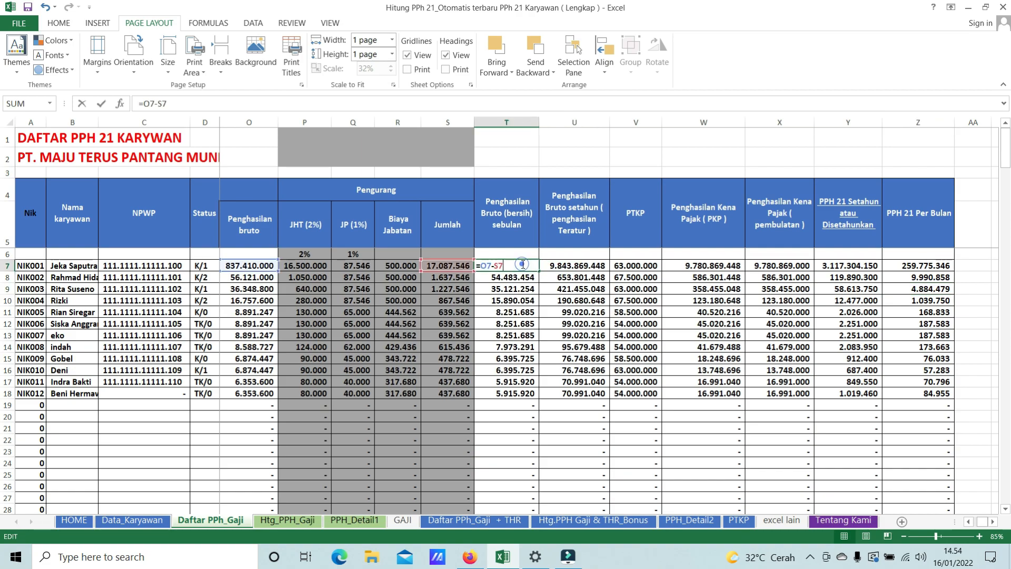
key("Return")
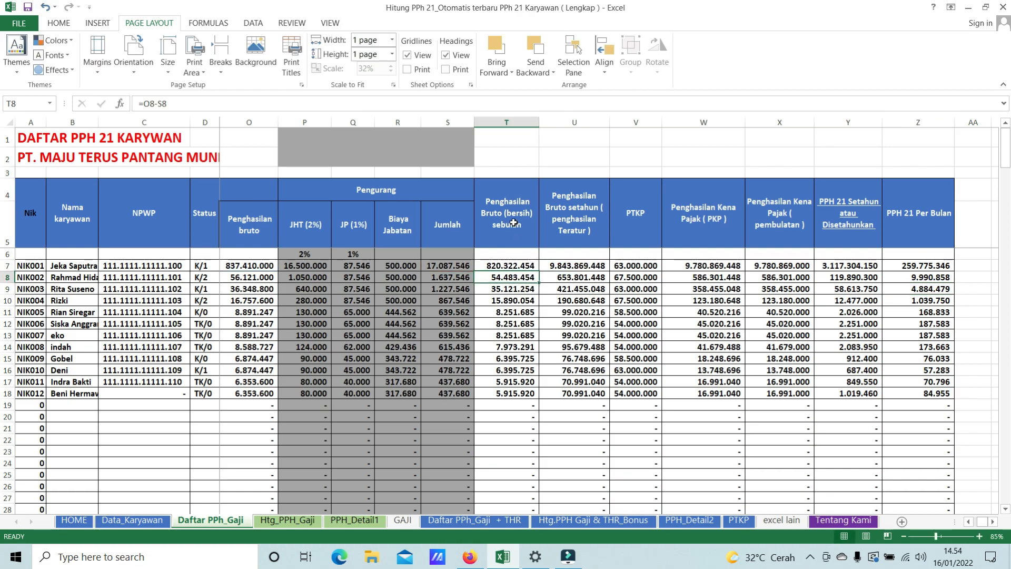
left_click(598, 265)
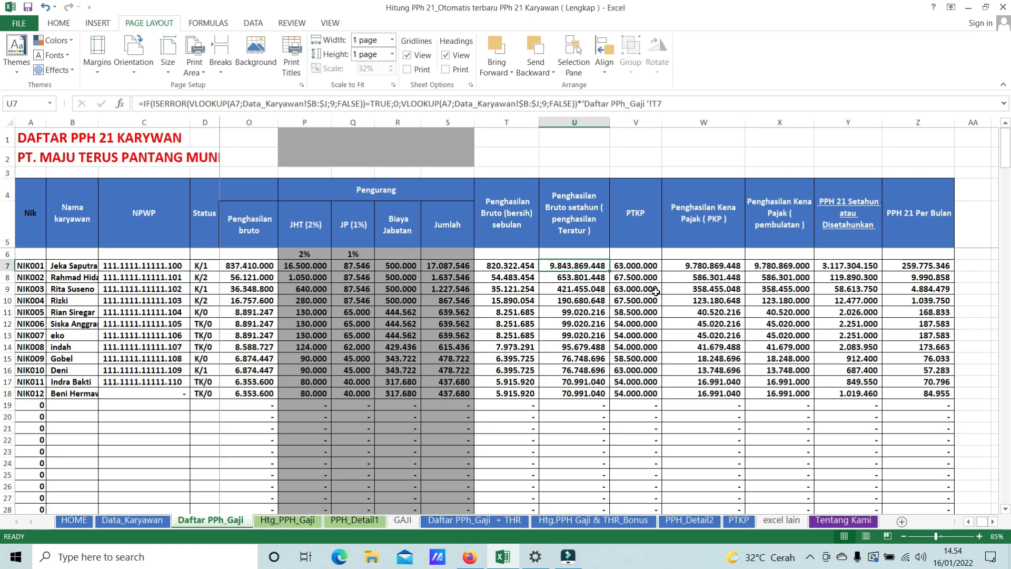
left_click_drag(643, 259, 629, 423)
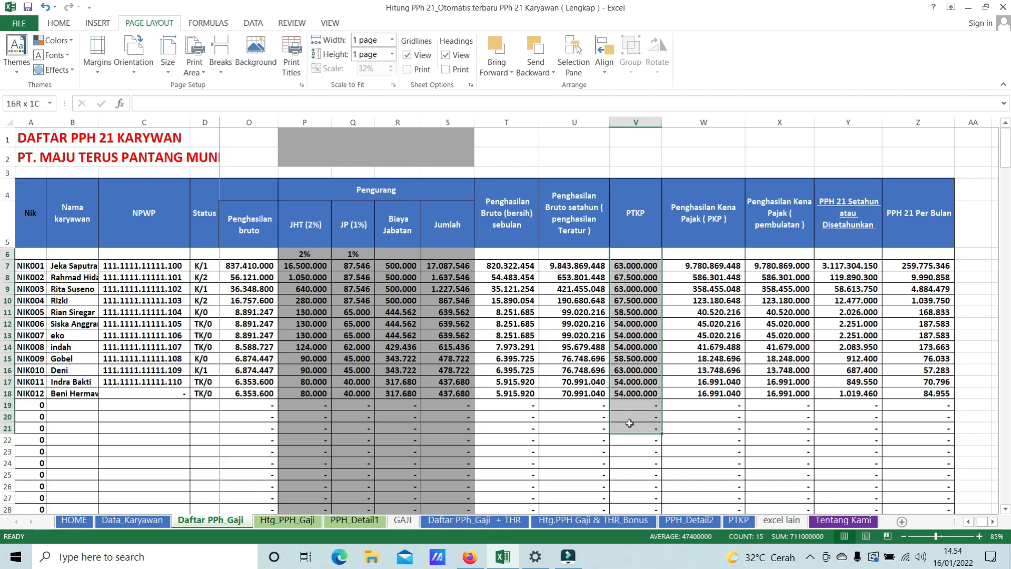
left_click_drag(721, 259, 719, 387)
left_click_drag(784, 253, 788, 428)
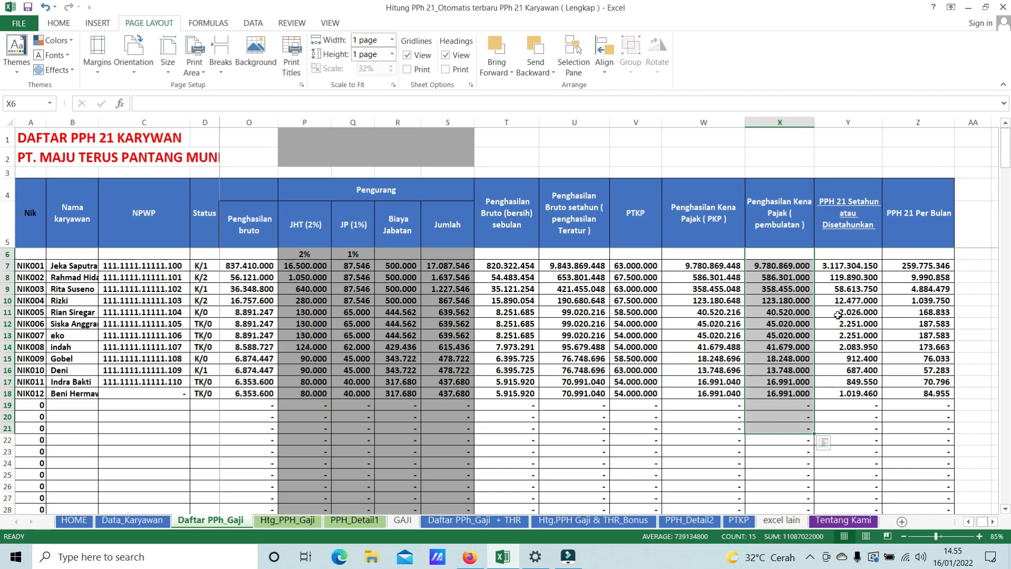
left_click(864, 291)
On the Htg_PPH_Gaji sheet, review the tax calculation columns from PKP through Lapisan 5 and PPH / Bln
left_click(277, 520)
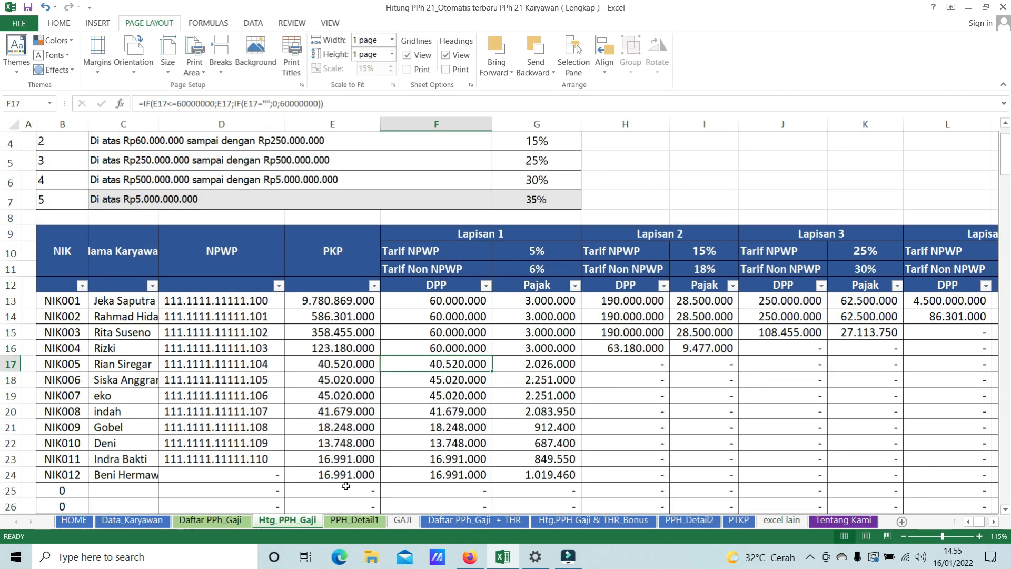
left_click(279, 303)
scroll(314, 304, "up", 1)
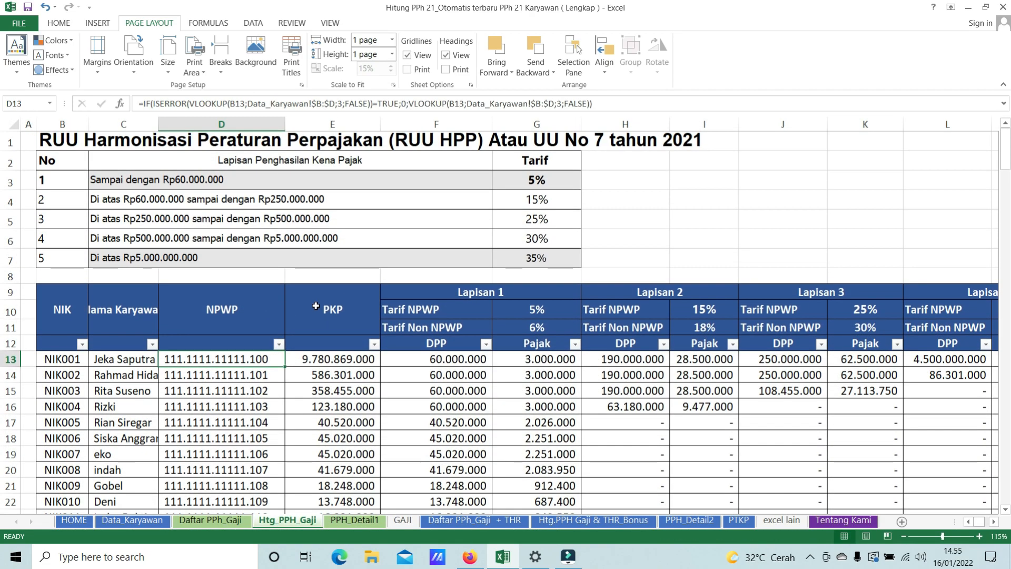
key("Up")
key("Right")
key("Right")
key("Right")
key("Right")
key("Right")
key("Right")
key("Right")
key("Right")
key("Right")
key("Right")
key("Right")
key("Right")
key("Right")
key("Right")
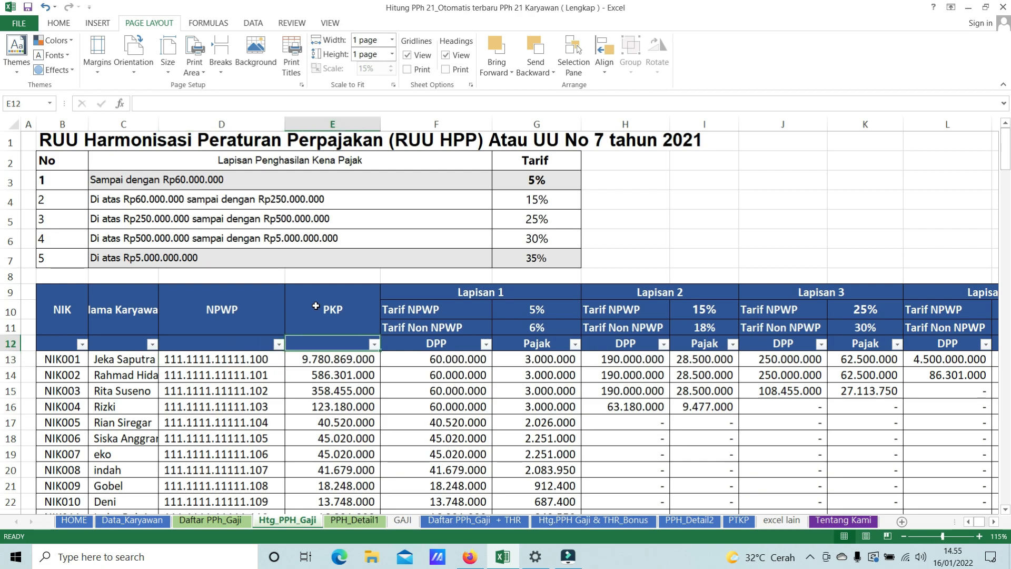
key("Left")
key("Left")
key("Left")
key("Left")
key("Left")
key("Left")
key("Left")
key("Left")
key("Left")
key("Left")
key("Left")
key("Left")
key("Left")
key("Left")
key("Left")
key("Left")
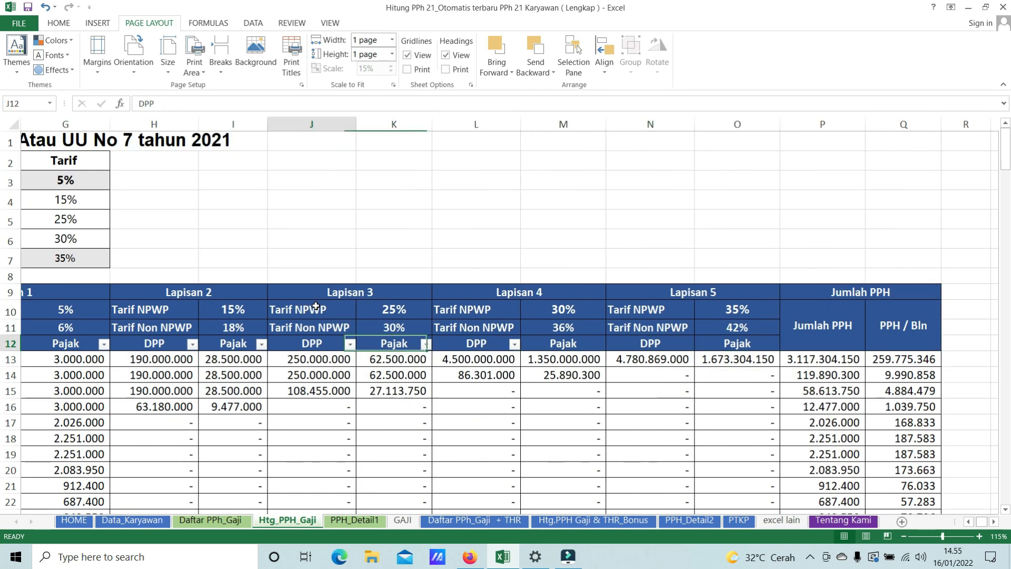
Look through the employee rows of Htg_PPH_Gaji, comparing each PKP with its DPP and tax per bracket
key("Down")
key("Down")
key("Down")
key("Down")
key("Down")
key("Down")
key("Down")
key("Down")
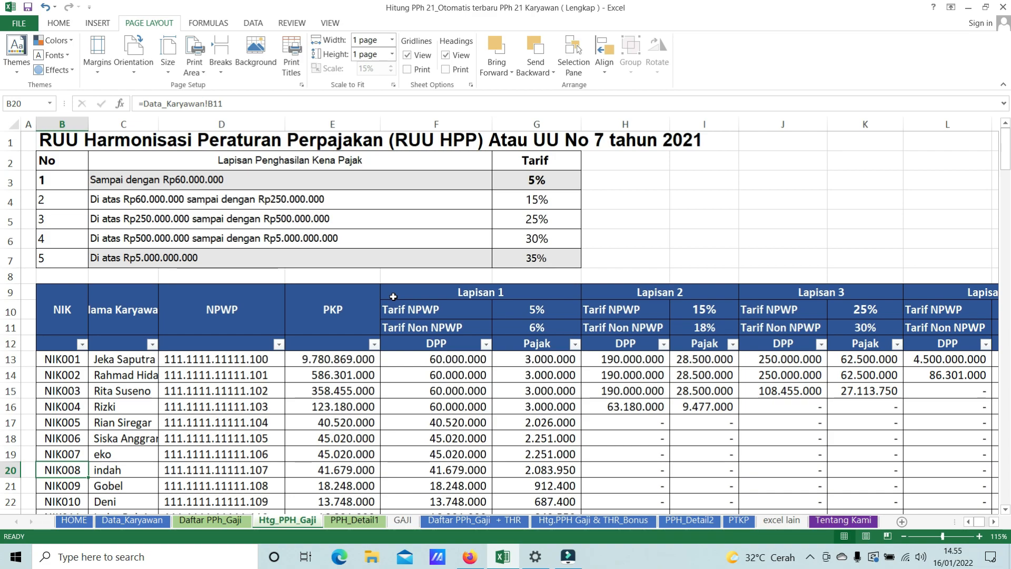
scroll(392, 277, "down", 3)
scroll(400, 290, "up", 3)
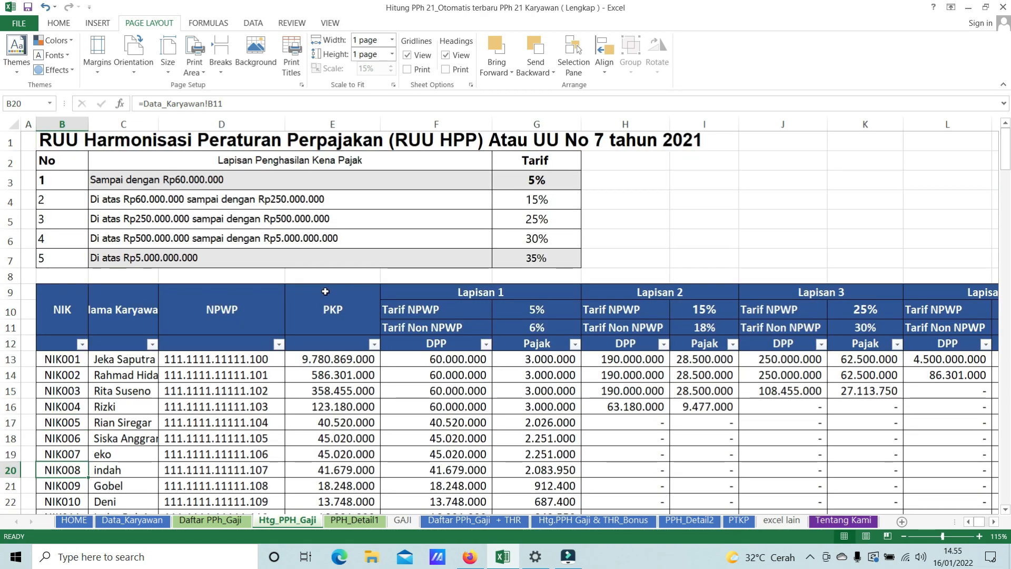
left_click_drag(295, 363, 943, 377)
left_click_drag(767, 419, 834, 422)
left_click_drag(420, 390, 23, 373)
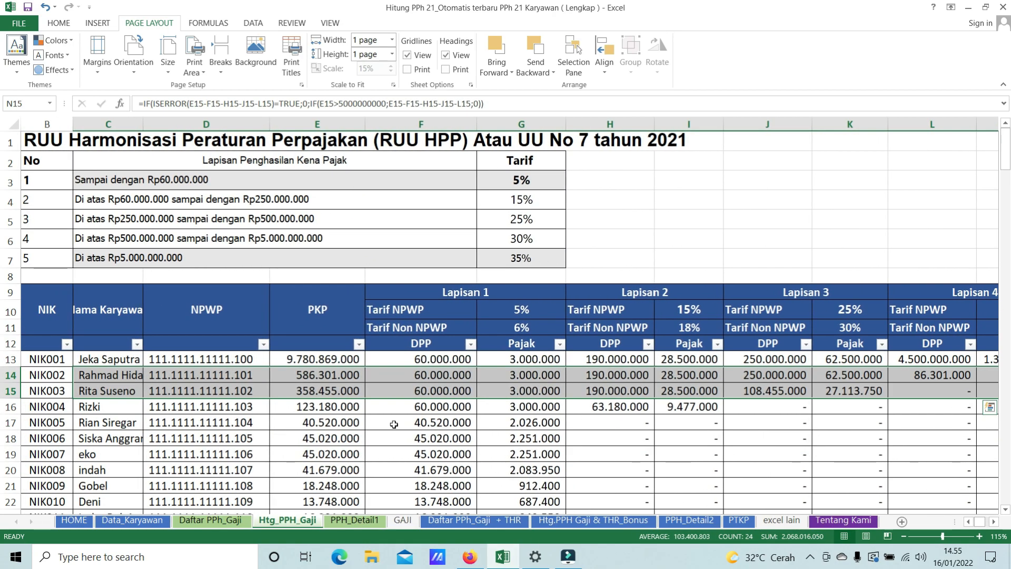
left_click(453, 445)
scroll(416, 427, "down", 1)
scroll(400, 405, "up", 1)
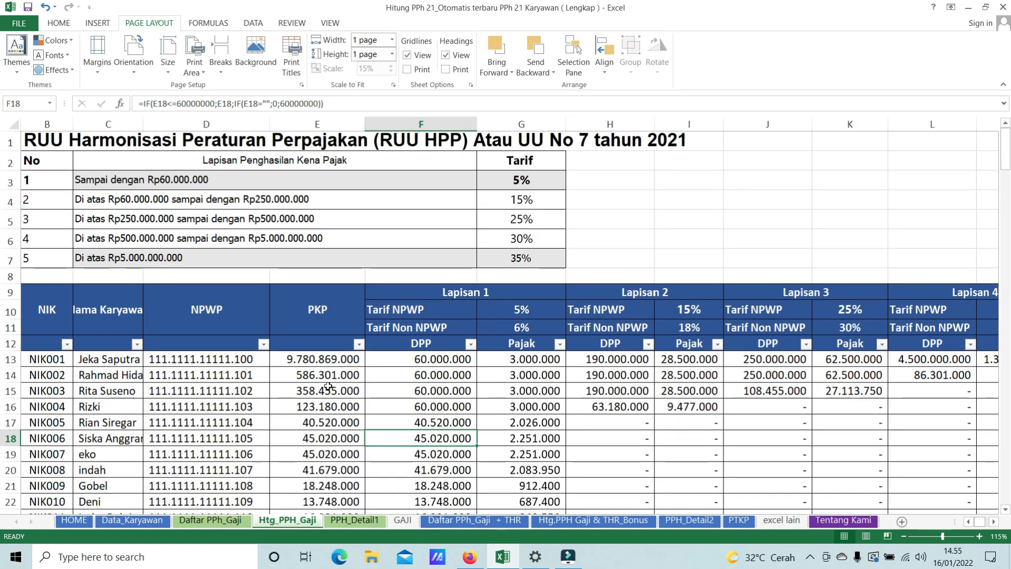
Examine the row 13 formulas for PKP and the DPP and tax of Lapisan 1 to 5 against the tariff table
left_click(298, 358)
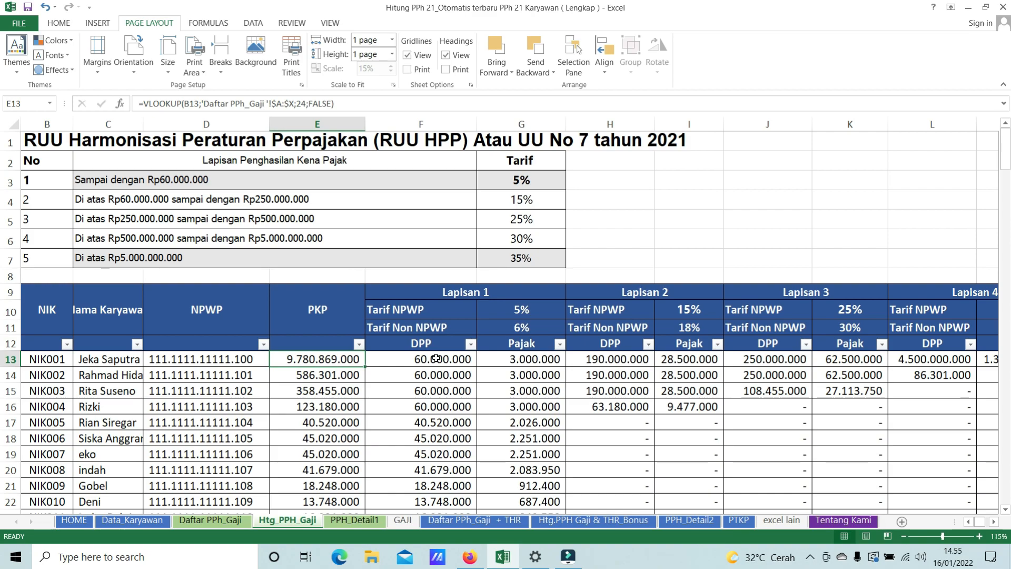
left_click(436, 358)
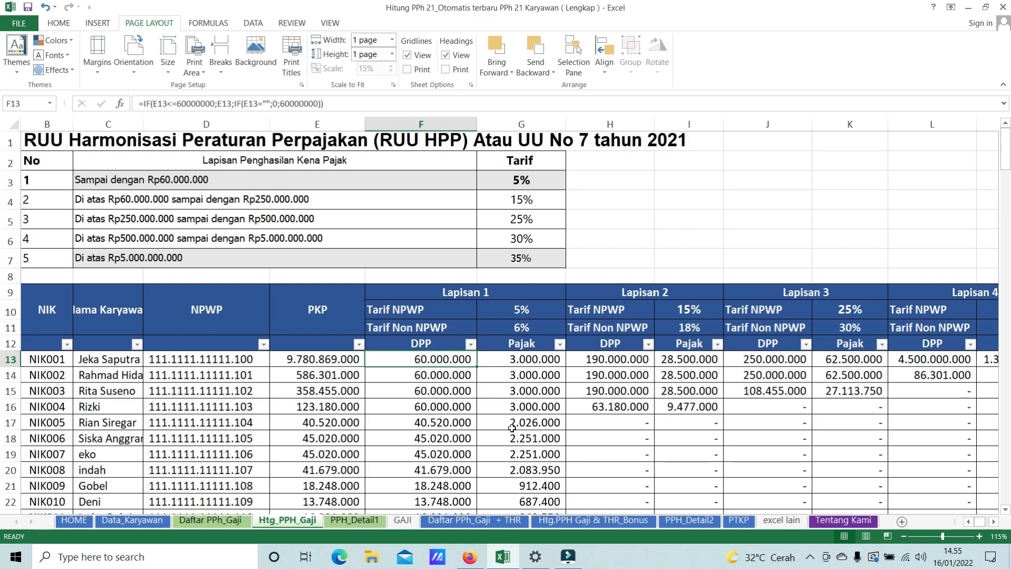
left_click(637, 363)
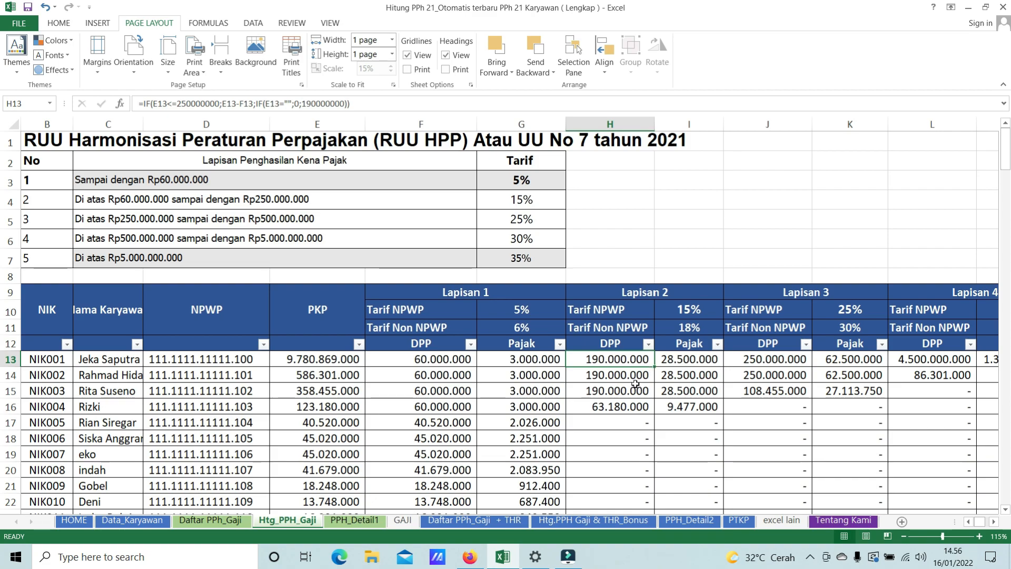
left_click(698, 359)
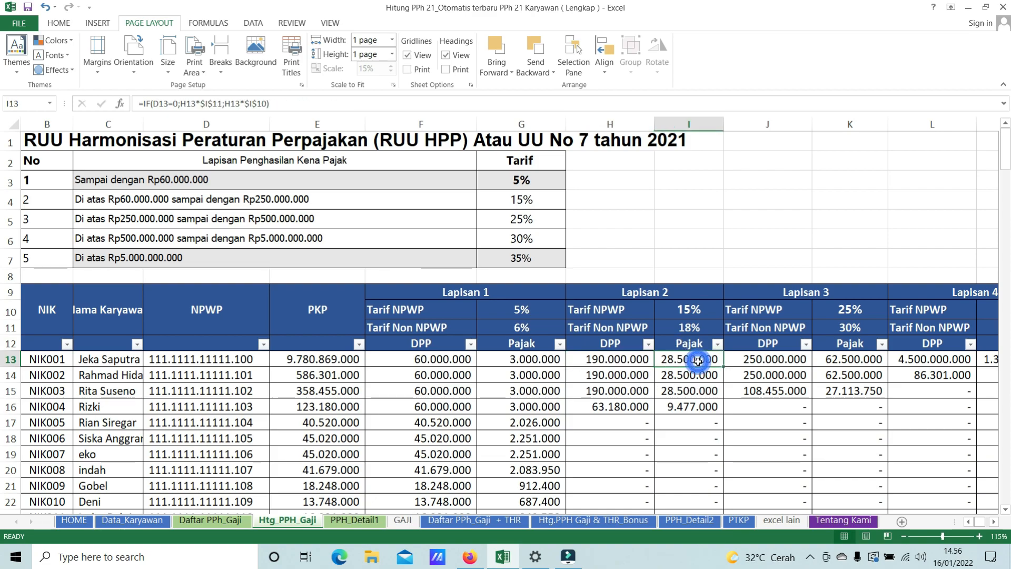
left_click(800, 358)
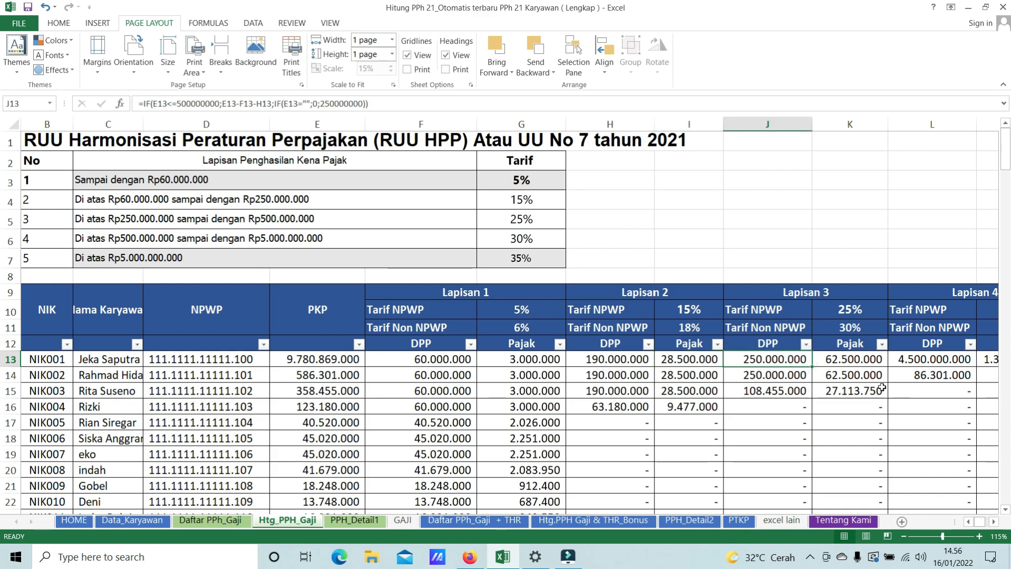
left_click(868, 358)
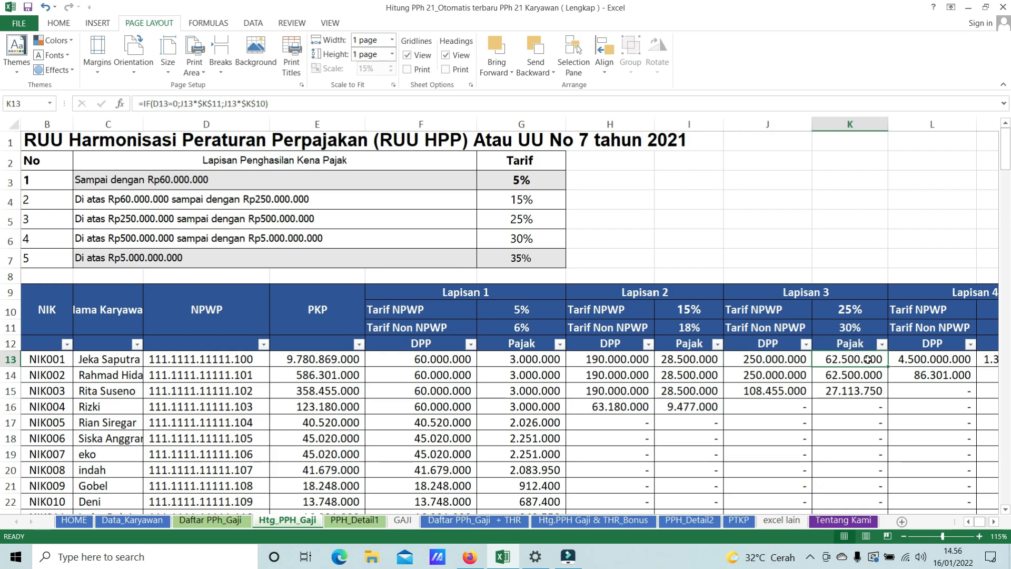
key("Right")
key("Right")
key("Right")
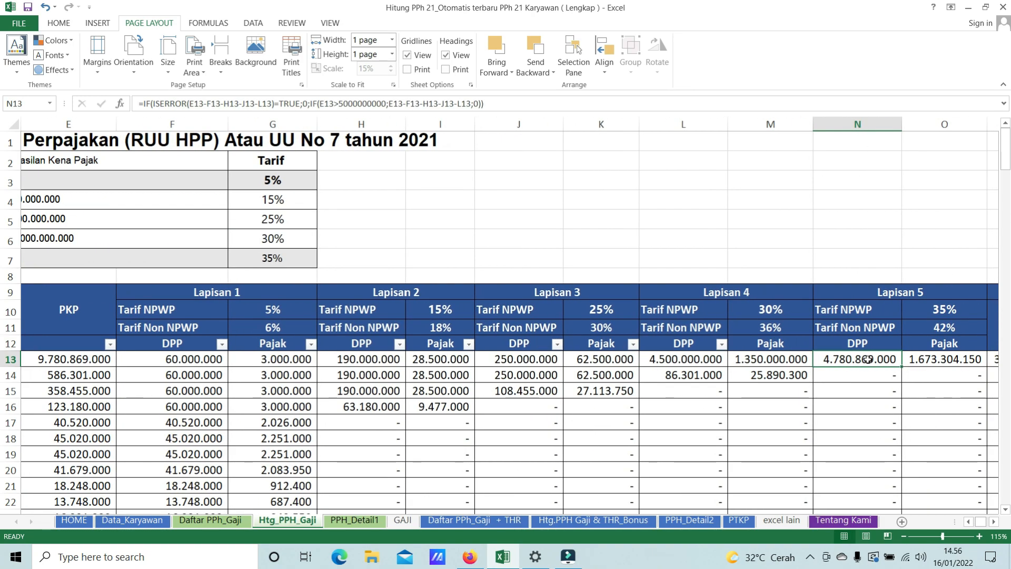
left_click_drag(135, 258, 127, 241)
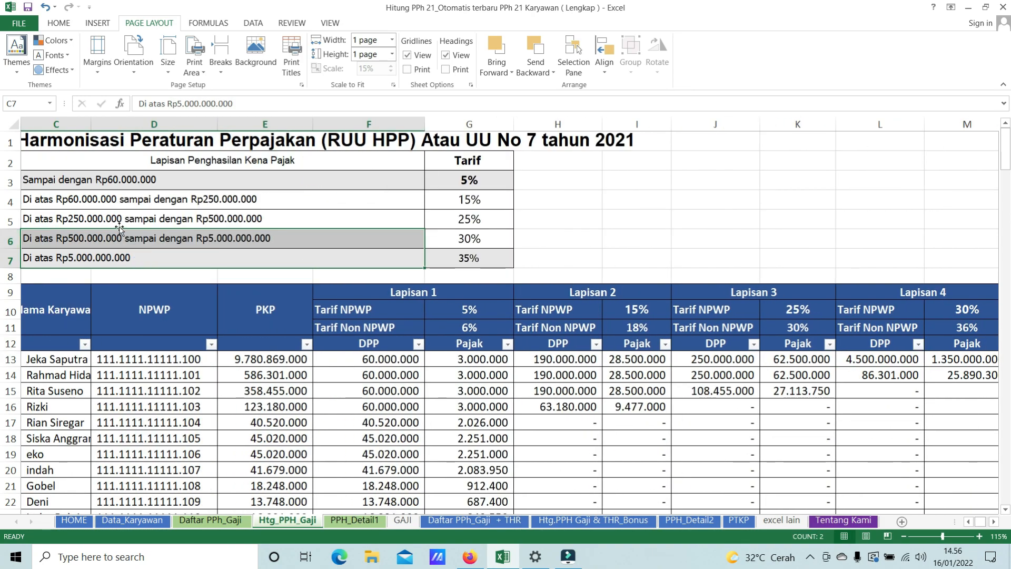
Compare the tariff table's upper brackets with the Lapisan 4 and 5 cells of rows 15 and 16, and inspect G11's Non NPWP rate formula
left_click(79, 239)
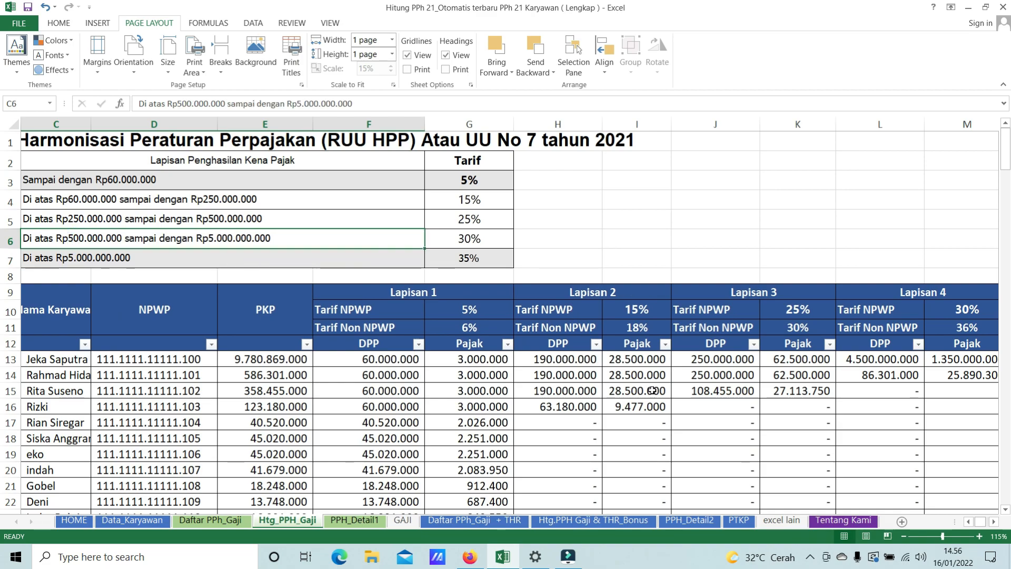
left_click_drag(905, 412, 873, 408)
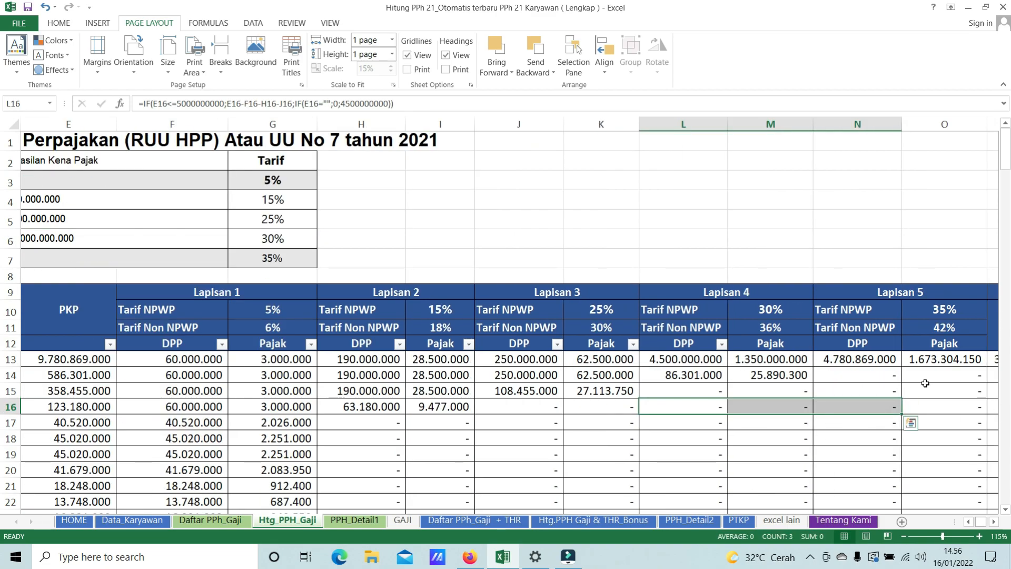
left_click(743, 379)
left_click_drag(268, 407, 32, 407)
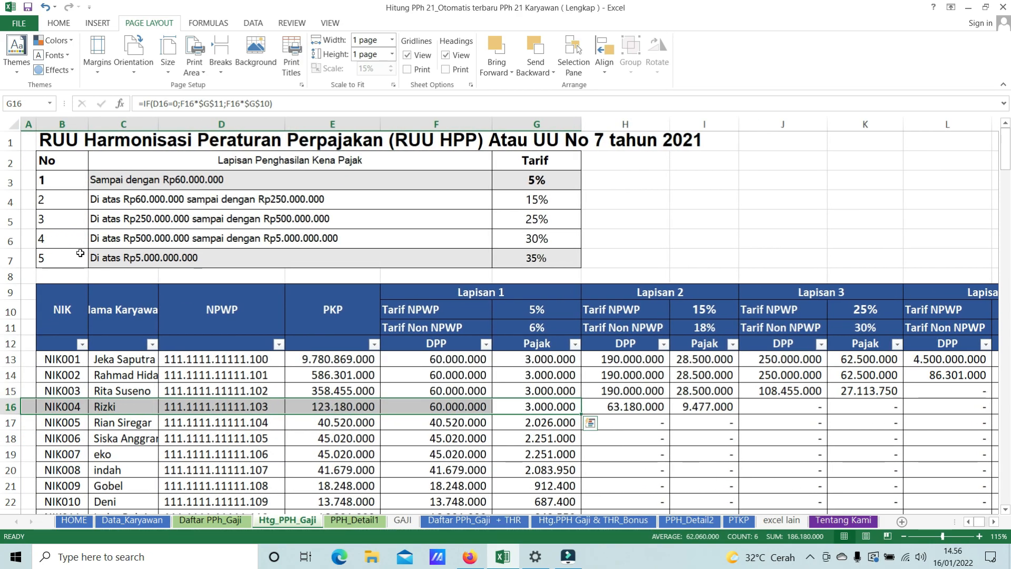
left_click_drag(973, 381, 991, 407)
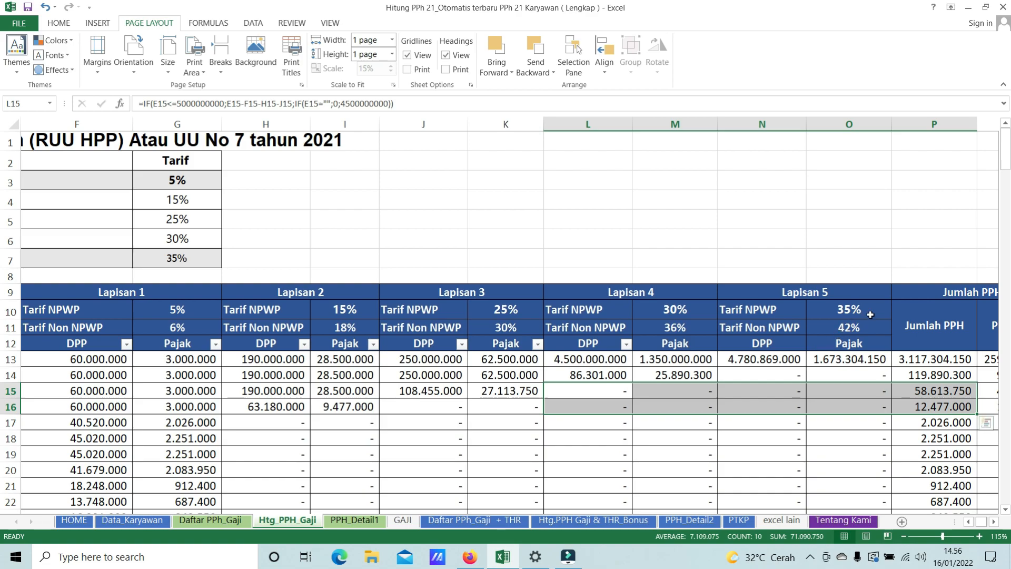
left_click_drag(296, 318, 84, 322)
left_click(420, 391)
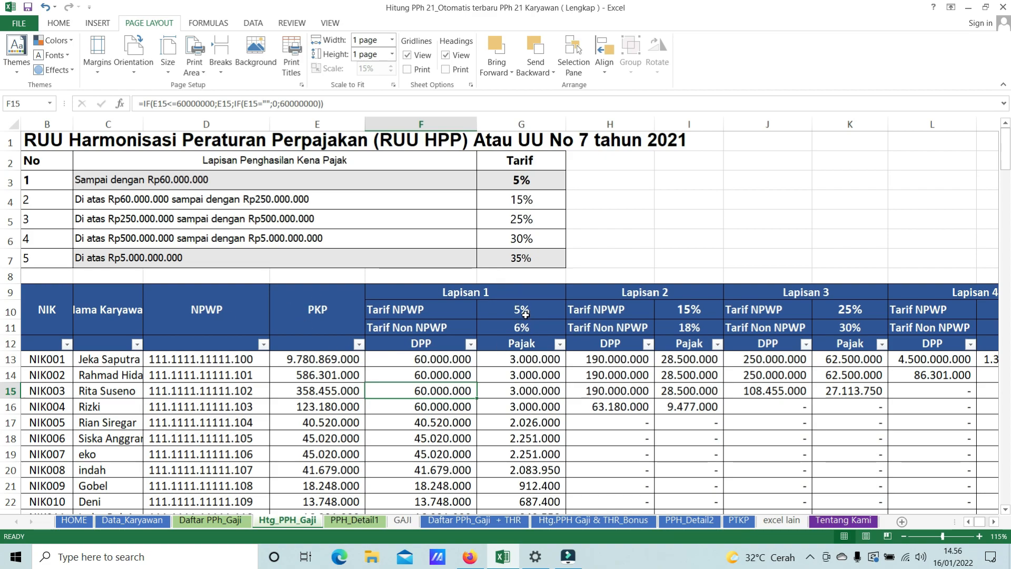
left_click(527, 329)
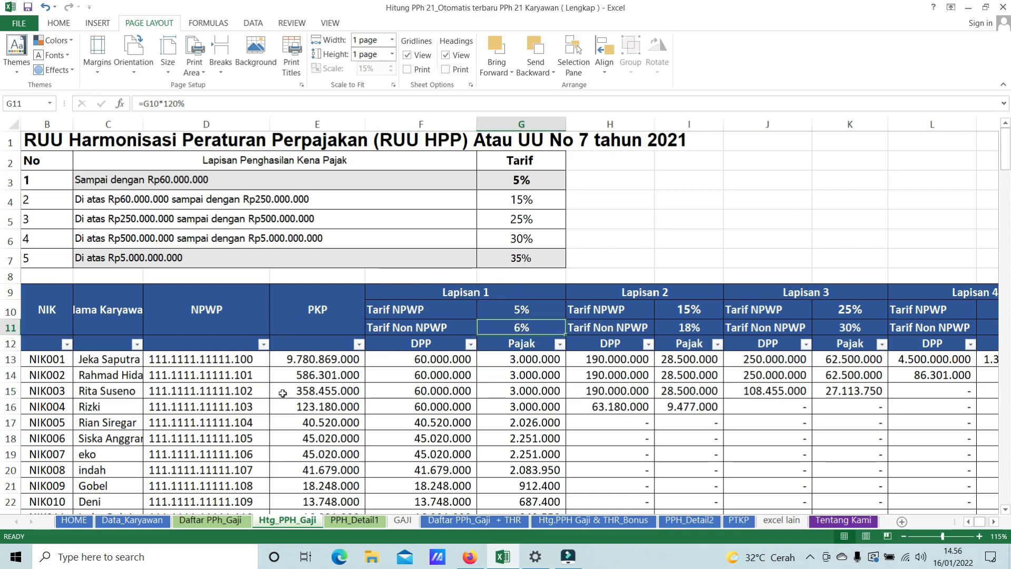
On the PPH_Detail1 sheet, set the NIK to NIK001 and look through that employee's PPh 21 calculation
left_click(368, 521)
scroll(396, 299, "down", 3)
scroll(392, 274, "down", 1)
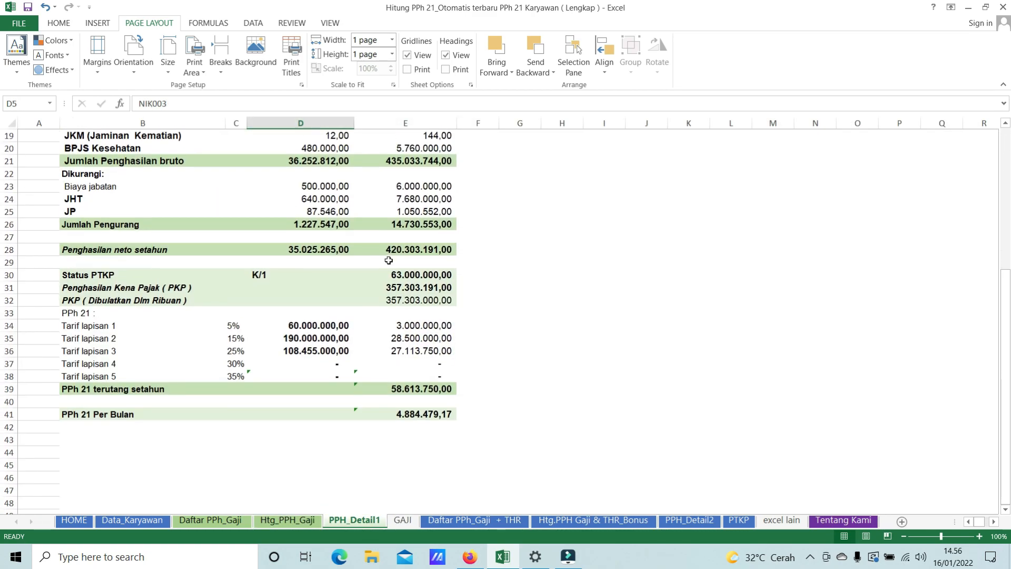
scroll(392, 255, "up", 6)
left_click(356, 214)
left_click(296, 244)
left_click(357, 215)
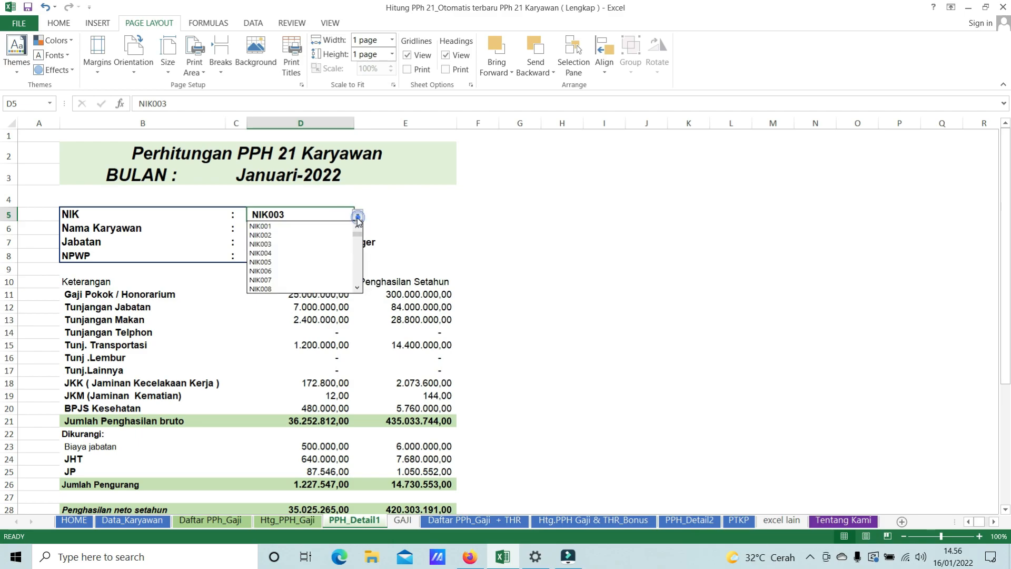
left_click(307, 230)
scroll(316, 242, "down", 2)
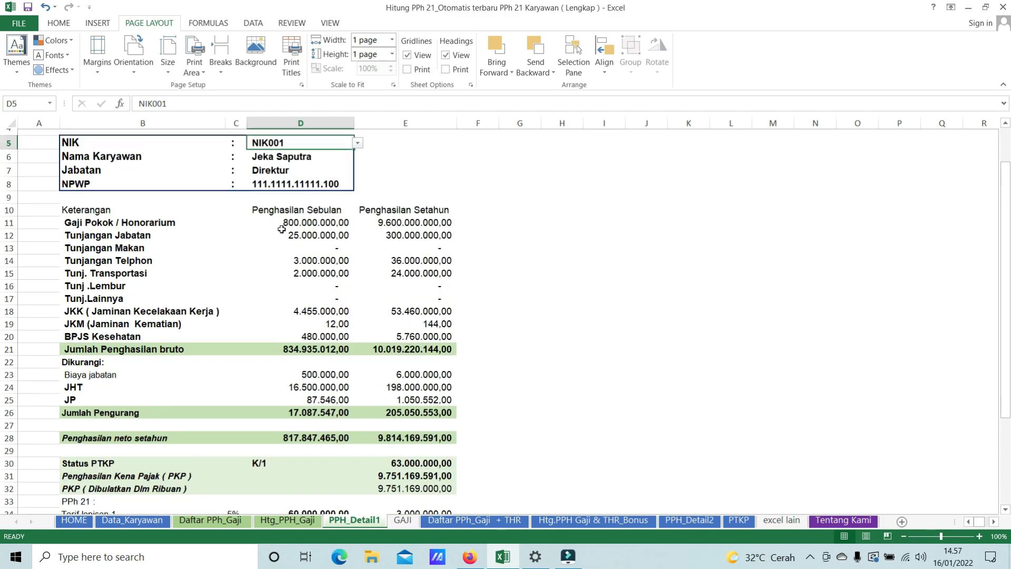
scroll(289, 254, "up", 2)
scroll(300, 257, "down", 8)
scroll(464, 278, "up", 8)
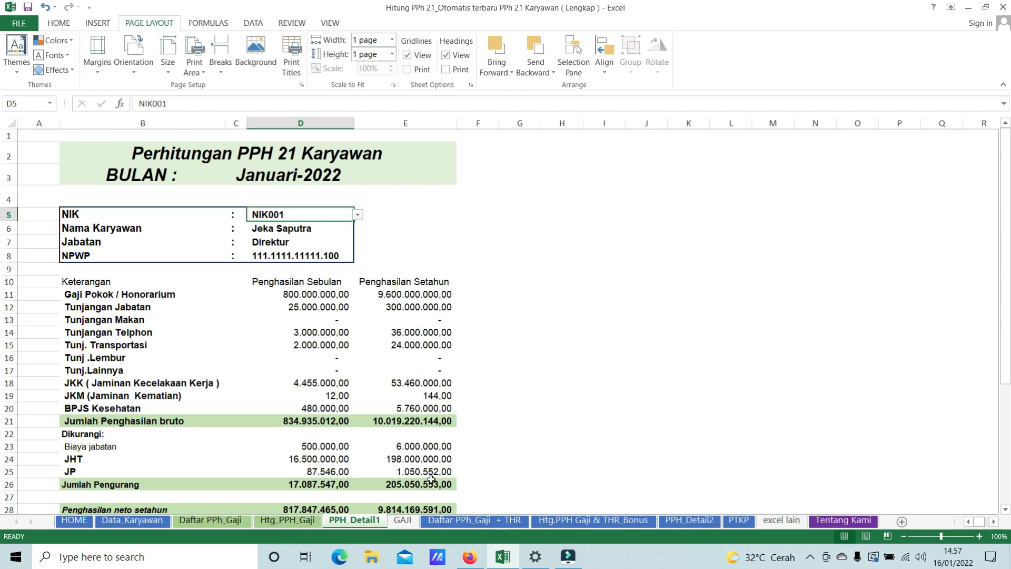
On the GAJI sheet, look through the May 2022 salary list, following row 5 between the Jabatan and THR columns
left_click(393, 522)
left_click(609, 440)
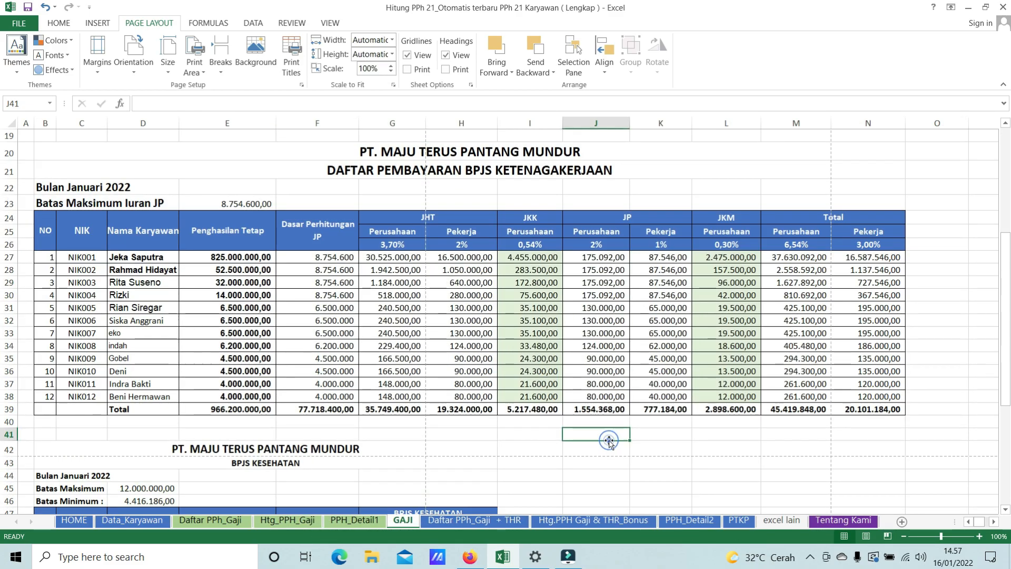
scroll(518, 463, "up", 6)
left_click(753, 296)
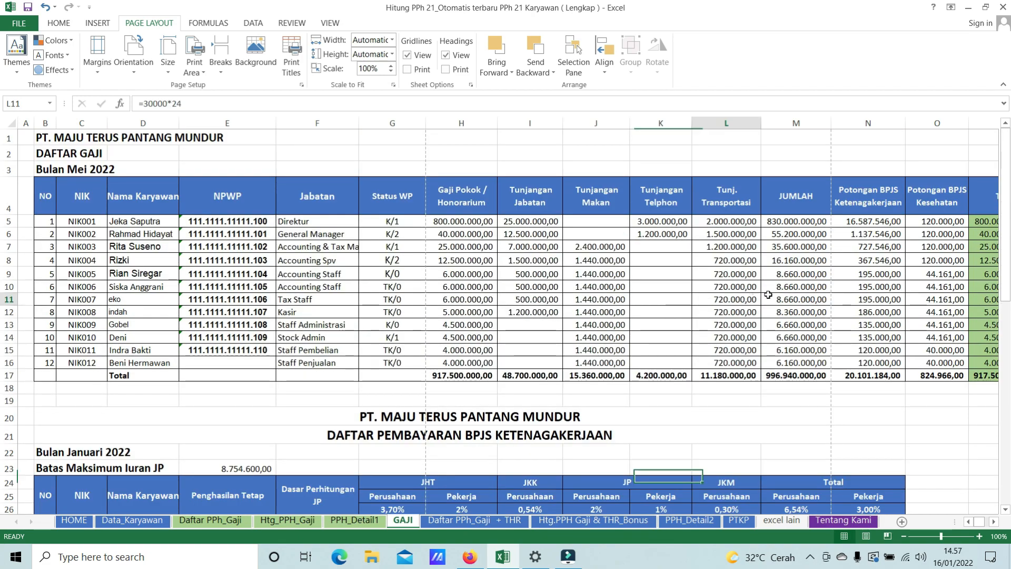
scroll(753, 296, "right", 5)
left_click(764, 224)
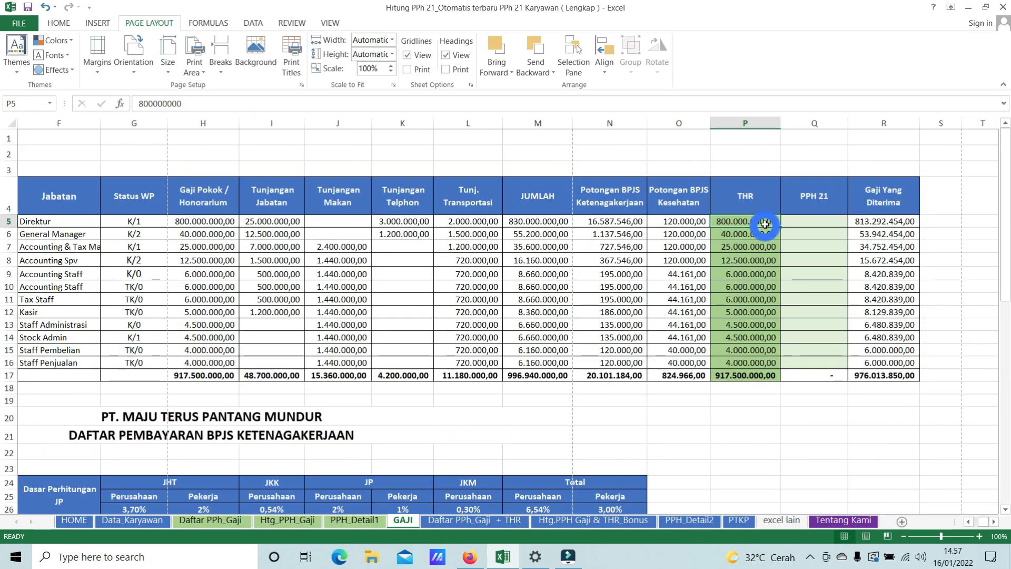
key("Left")
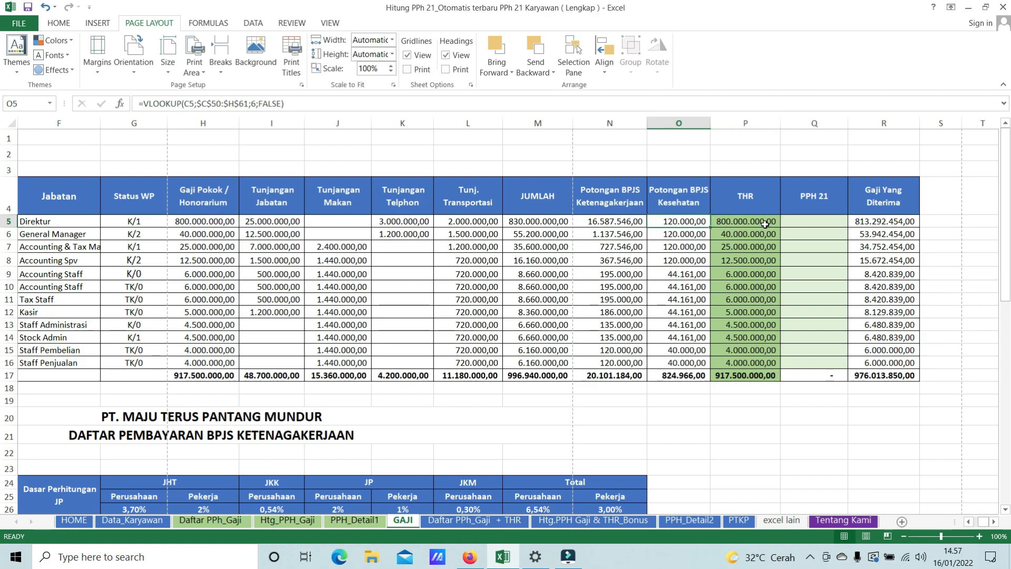
key("Right")
key("Left")
key("Left")
key("Left")
key("Left")
key("Left")
key("Left")
key("Left")
key("Left")
key("Left")
key("Left")
key("Left")
key("Left")
key("Left")
key("Left")
key("Left")
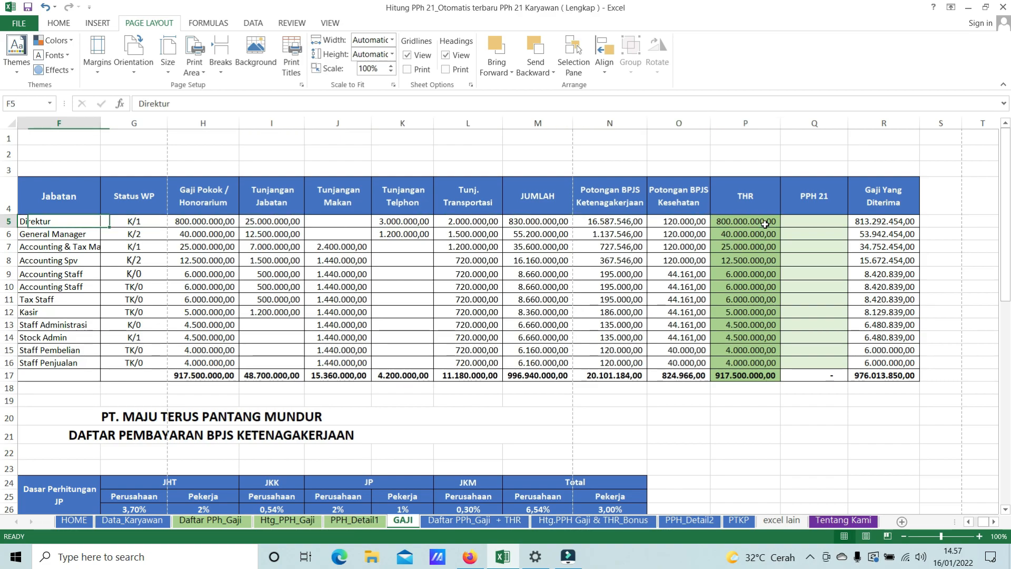
key("Right")
key("Right")
key("Right")
key("Right")
key("Right")
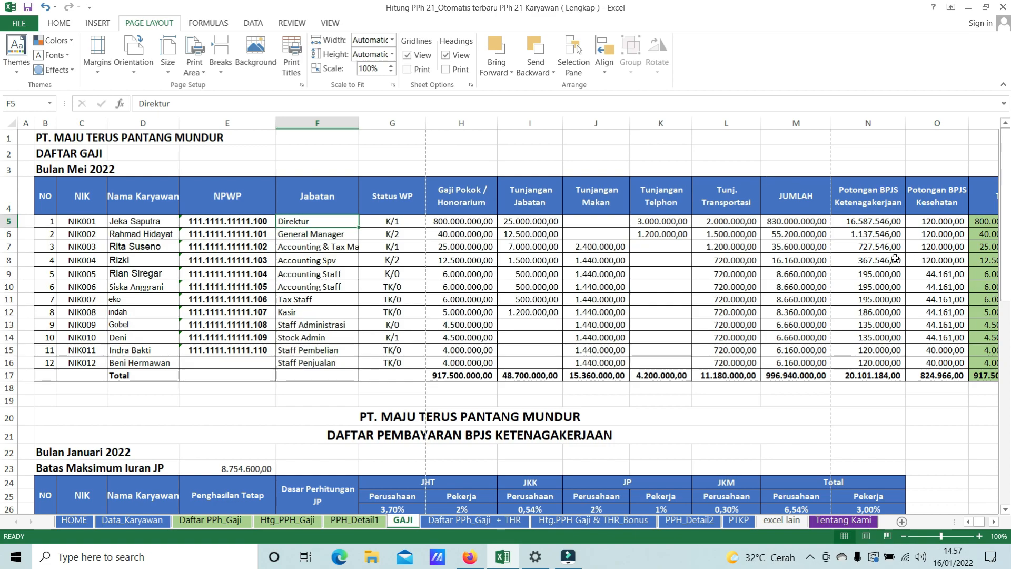
Copy the THR amounts of all employees in P5:P16 of the GAJI sheet
left_click_drag(901, 260, 932, 275)
left_click_drag(842, 221, 840, 364)
key("ctrl+c")
left_click_drag(863, 227, 858, 362)
right_click(858, 362)
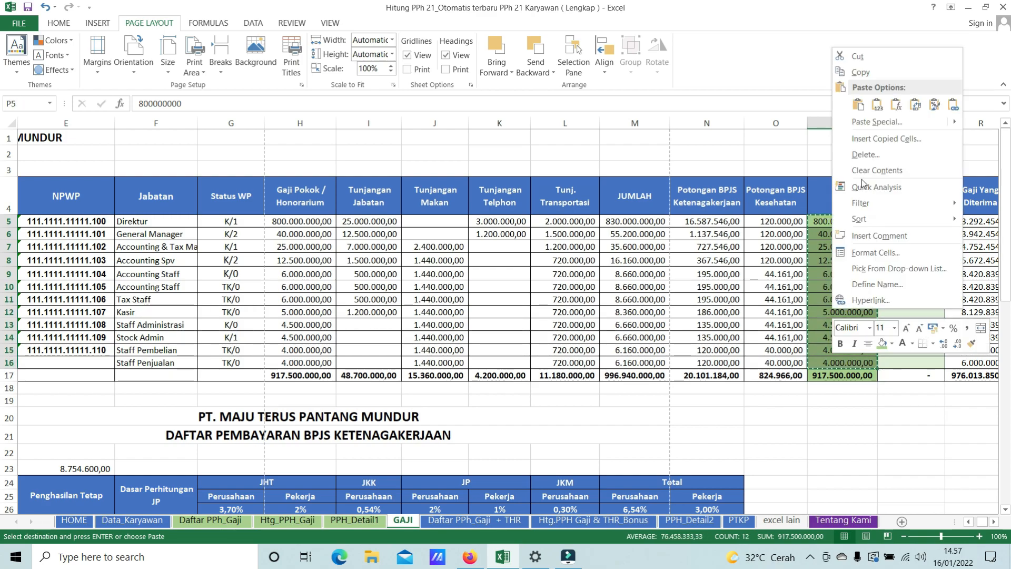
left_click(860, 72)
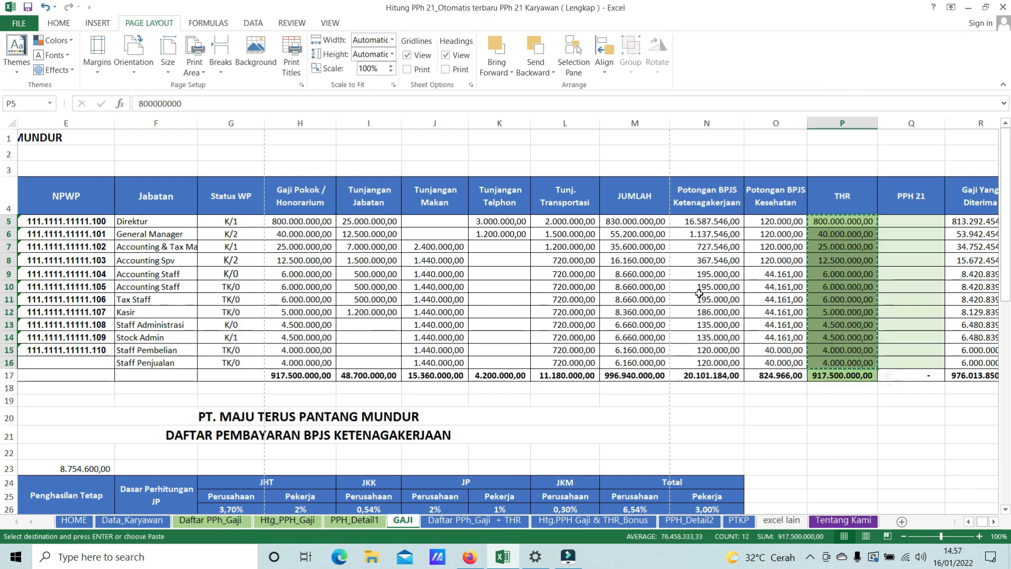
Paste the THR amounts from F6 on the Daftar PPh_Gaji + THR sheet and review the PPH 21 Atas THR Atau Bonus column
left_click(478, 523)
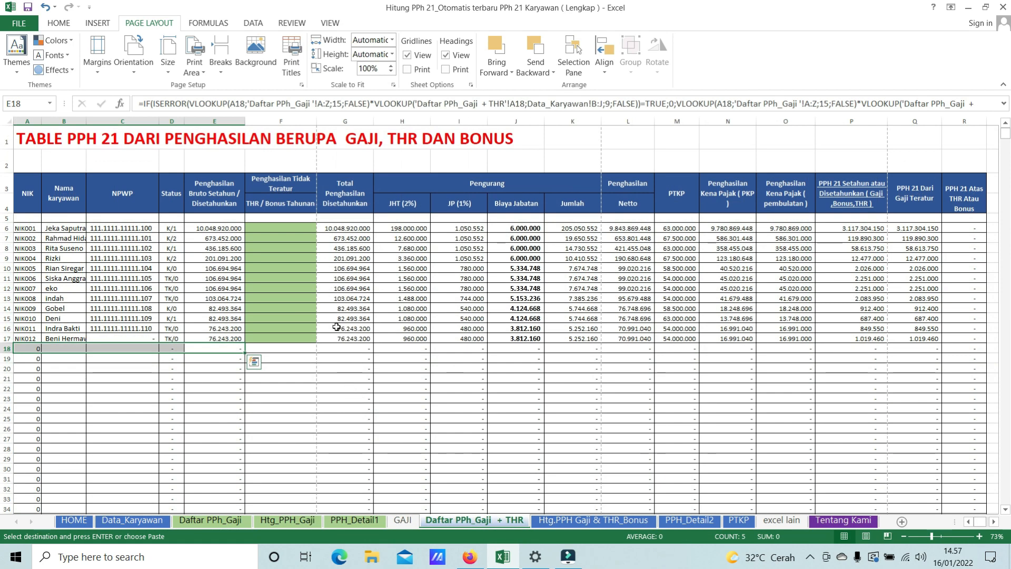
left_click(278, 226)
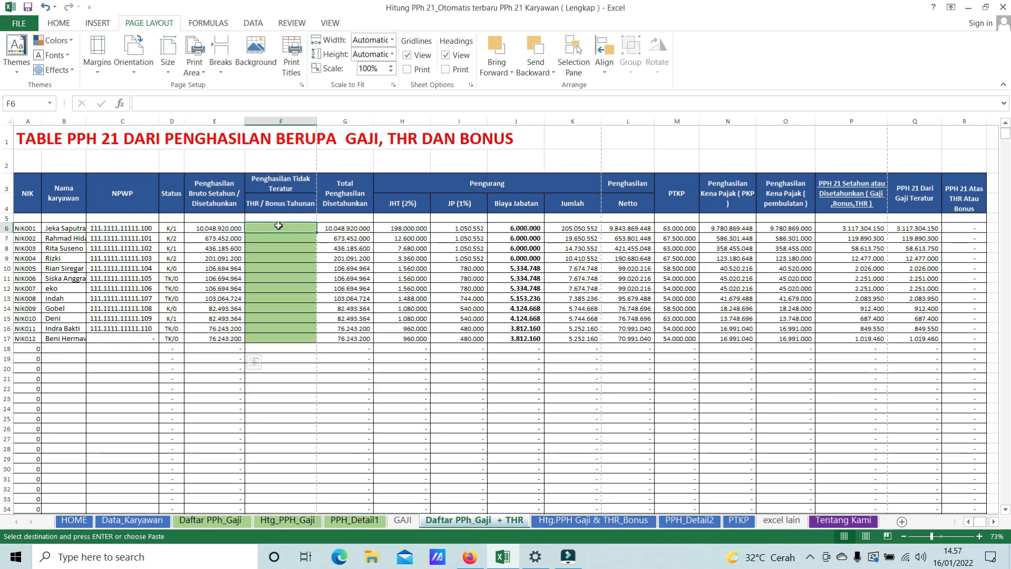
right_click(279, 226)
left_click(323, 281)
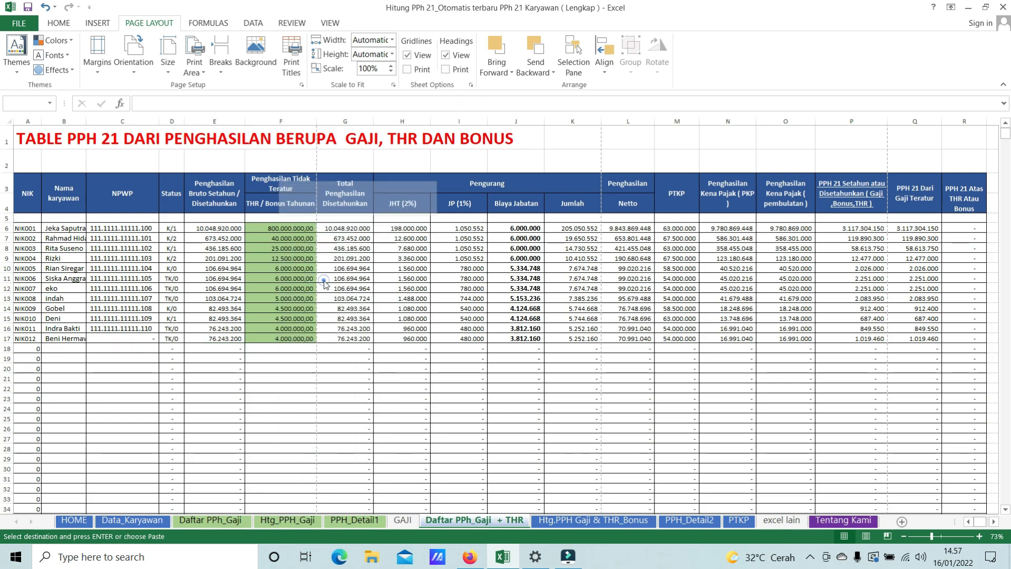
left_click(875, 260)
scroll(875, 260, "right", 3)
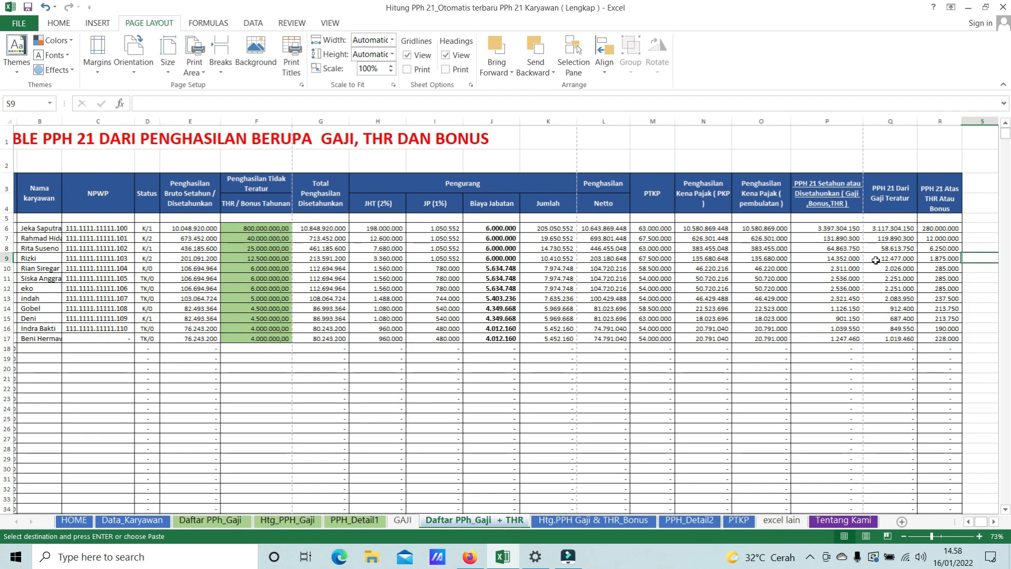
left_click(876, 259)
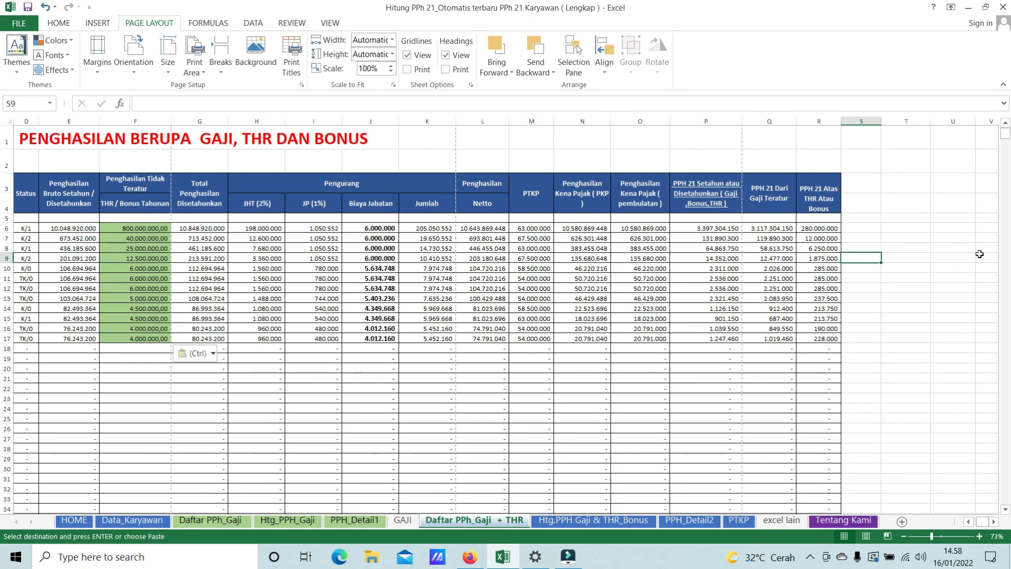
left_click_drag(818, 228, 815, 387)
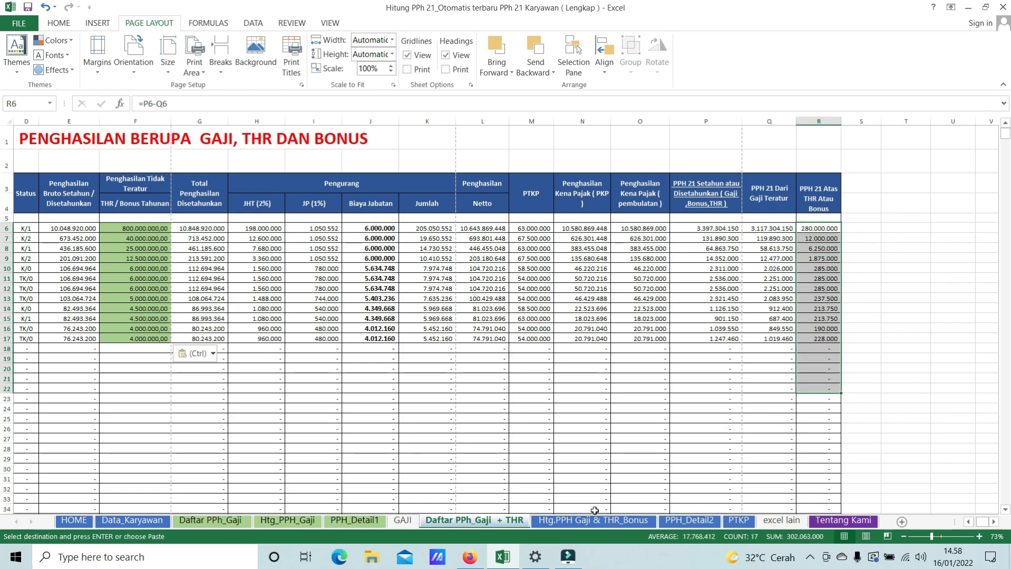
On the Htg.PPH Gaji & THR_Bonus sheet, examine the row 13 formulas from PKP through the Lapisan 2 tax
left_click(593, 520)
scroll(640, 311, "up", 3)
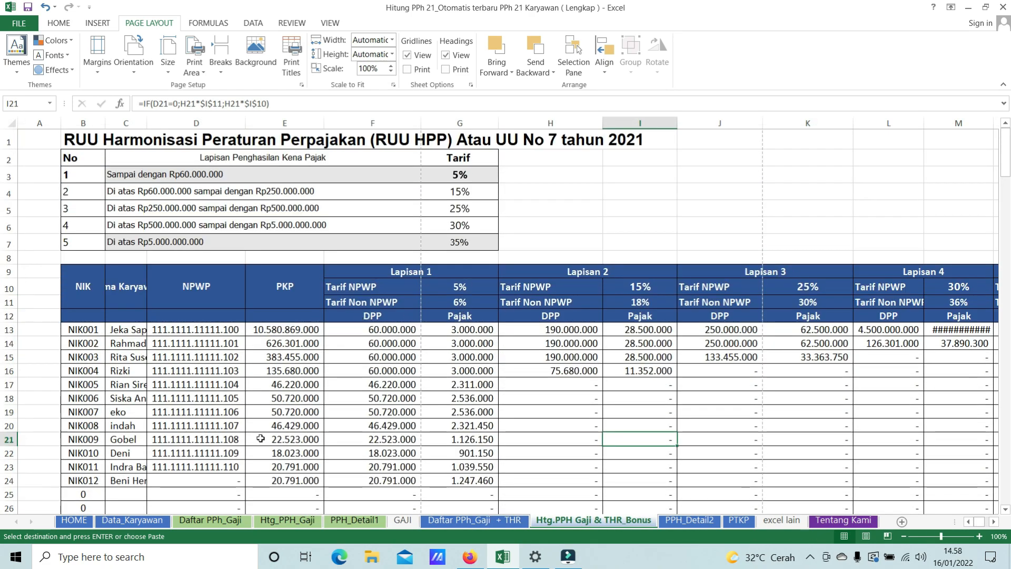
left_click(297, 328)
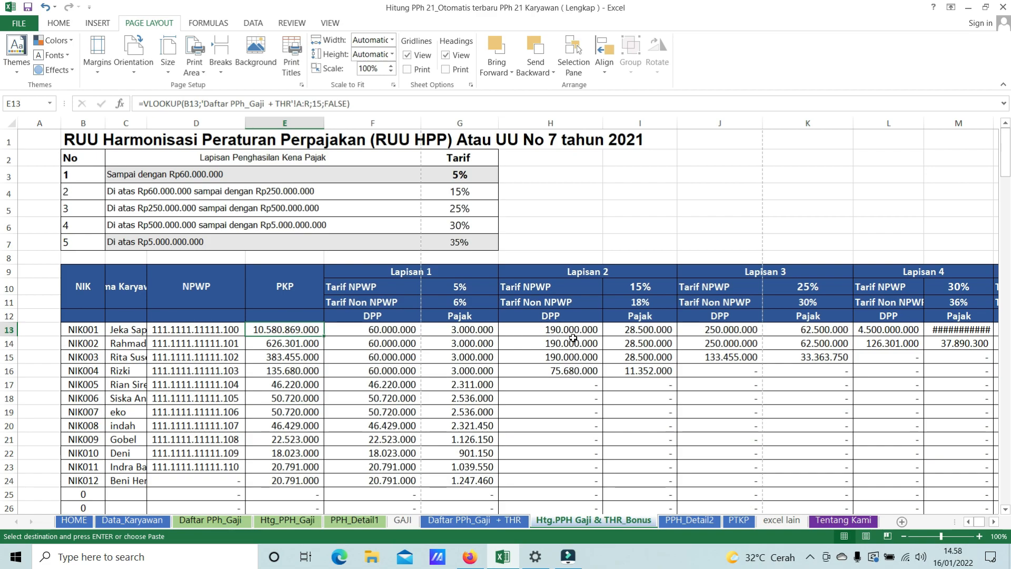
key("Right")
key("Right")
key("Right")
key("Right")
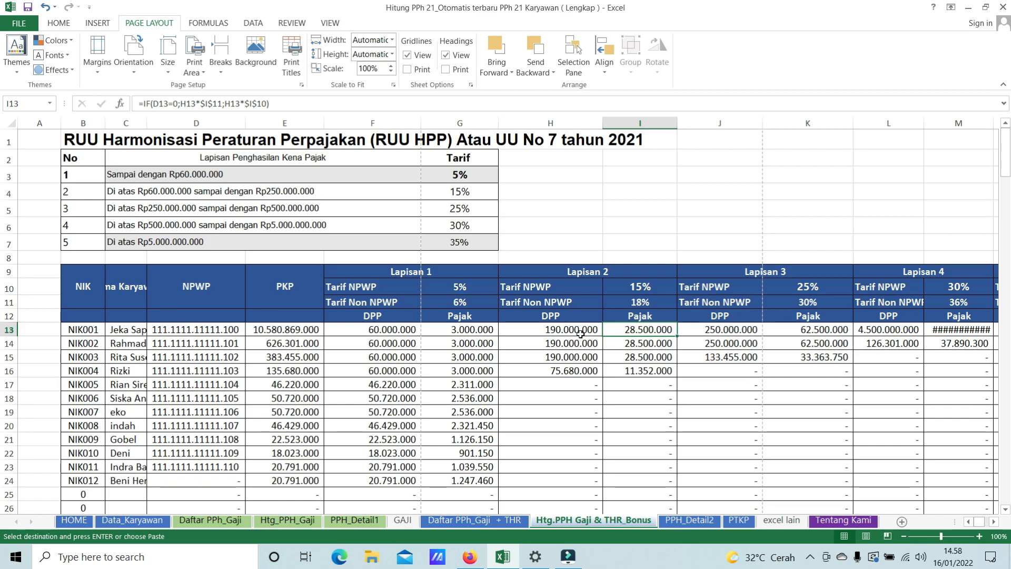
Autofit the widths of the Nama Karyawan, Lapisan 4 Pajak and PPH / Bln columns
double_click(146, 123)
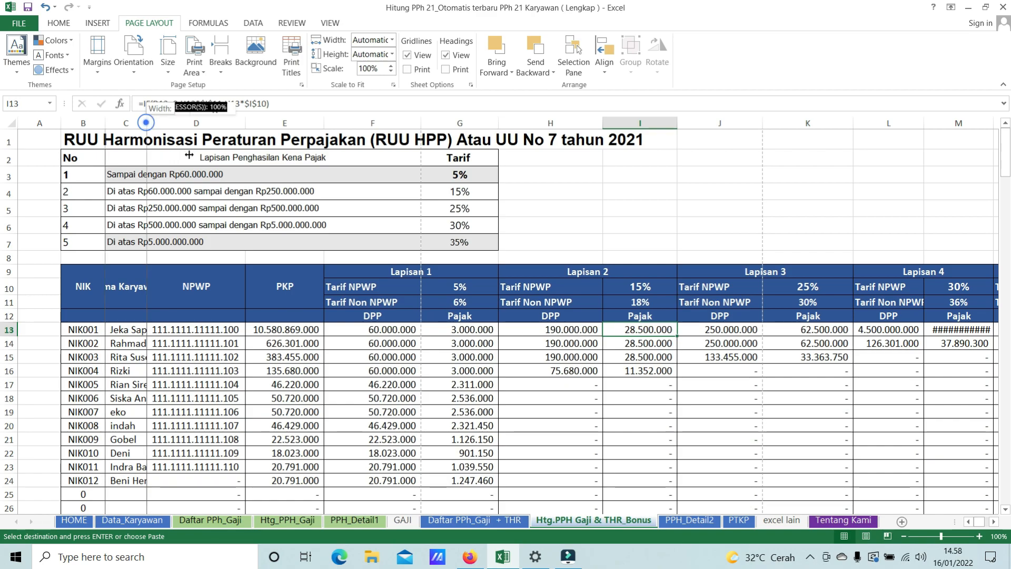
left_click(185, 330)
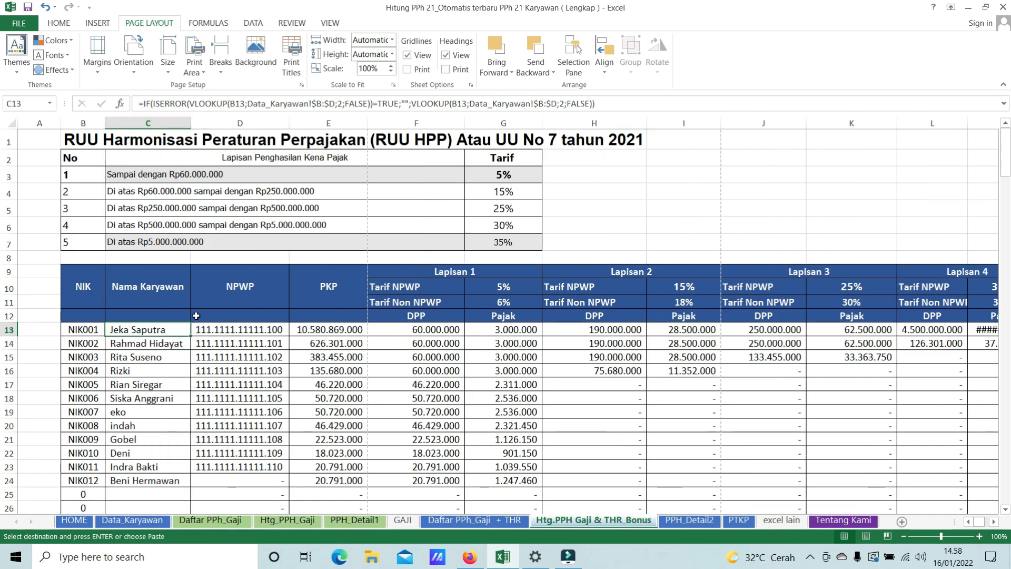
key("Right")
key("Right")
key("Right")
key("Right")
key("Right")
key("Right")
key("Right")
key("Right")
key("Right")
key("Right")
key("Right")
key("Right")
key("Right")
key("Right")
key("Right")
key("Right")
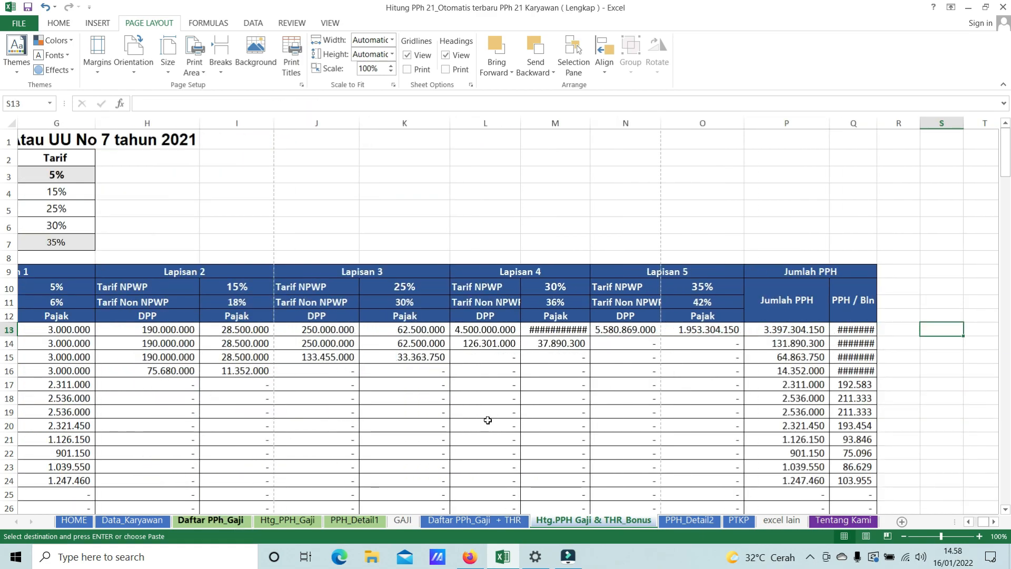
double_click(590, 122)
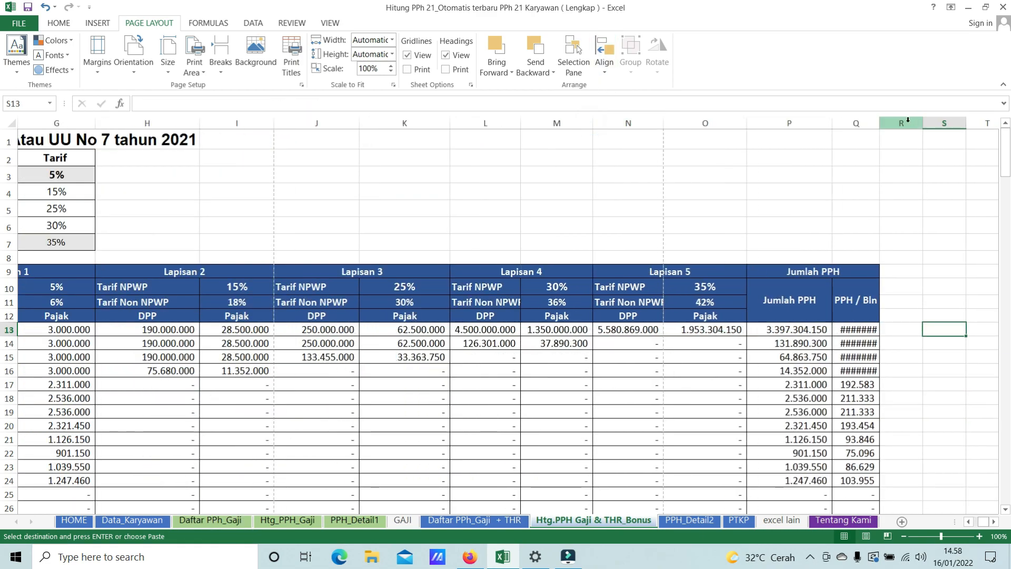
double_click(877, 122)
Inspect the PKP formulas in E13 and E14, and open Daftar PPh_Gaji to compare its PKP and annual PPH 21 columns
left_click_drag(103, 439, 145, 439)
left_click(239, 333)
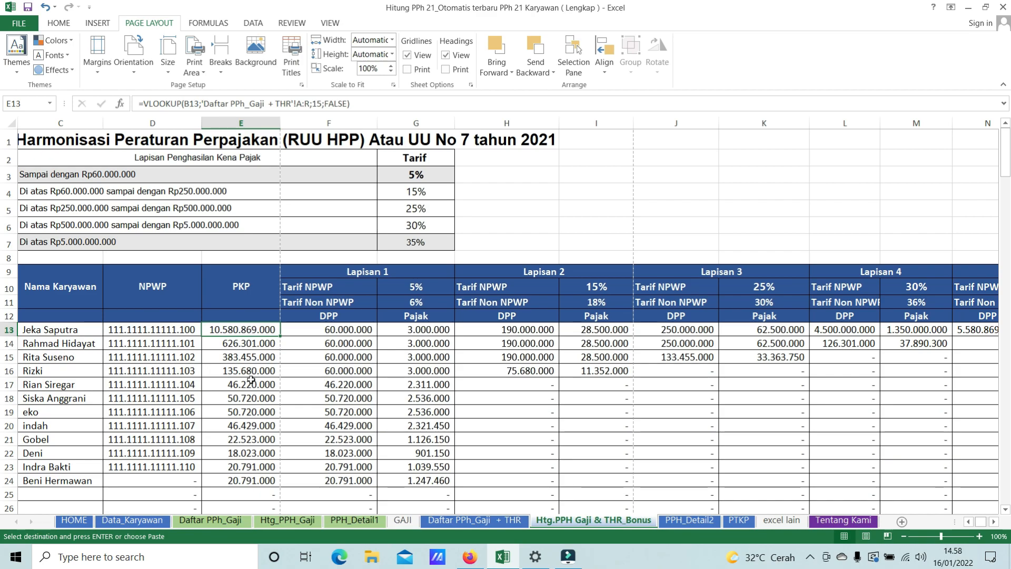
left_click(57, 342)
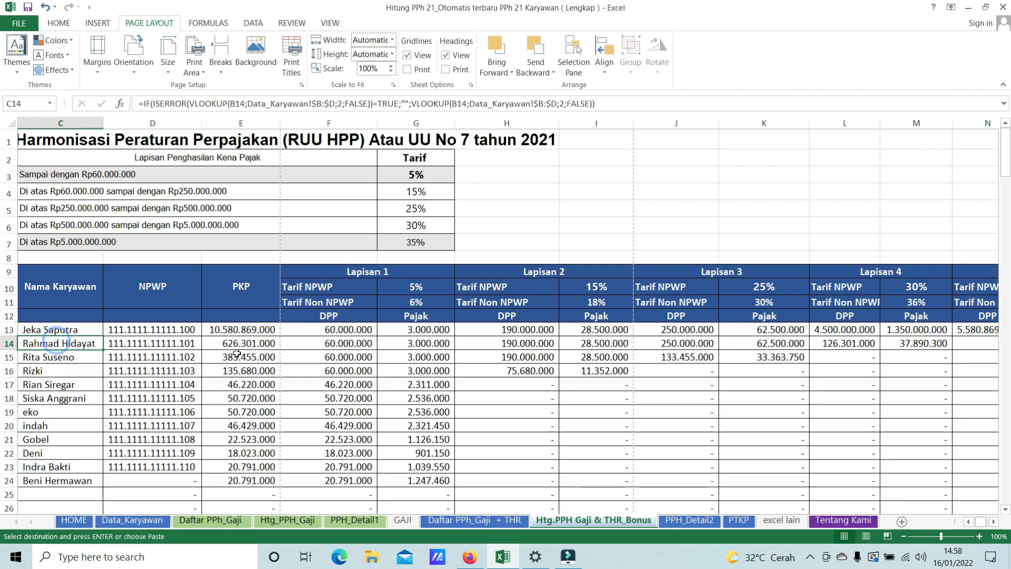
left_click(271, 348)
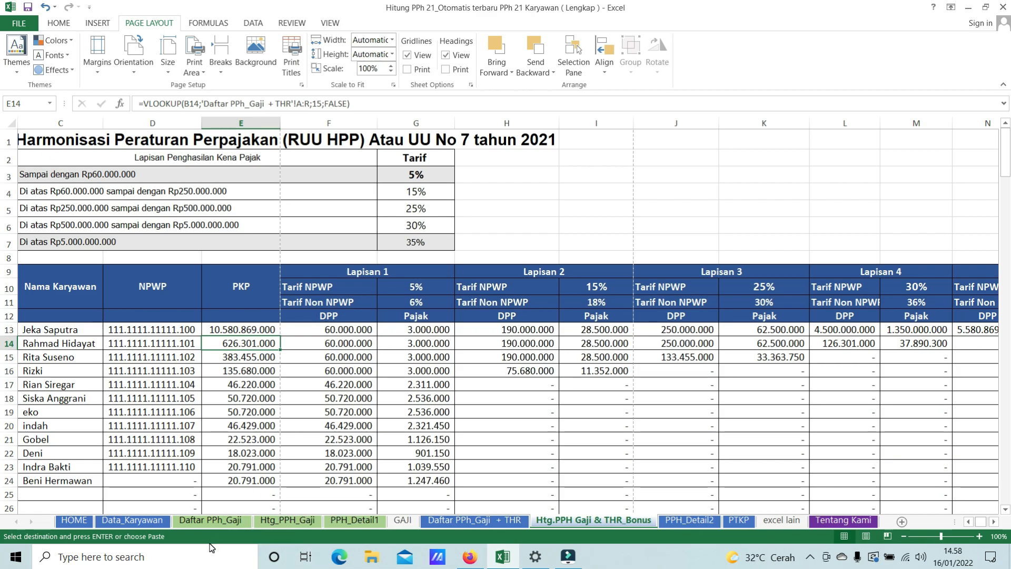
left_click(210, 519)
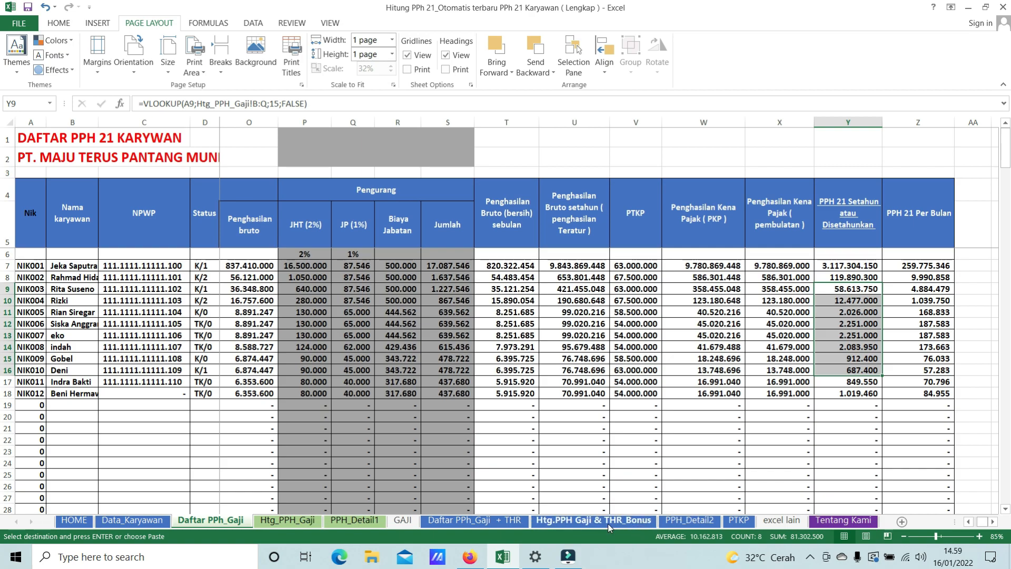
Review the monthly calculation on PPH_Detail1 and the employee rows with their THR / Bonus Tahunan amounts on Daftar PPh_Gaji + THR
left_click(632, 527)
left_click(340, 523)
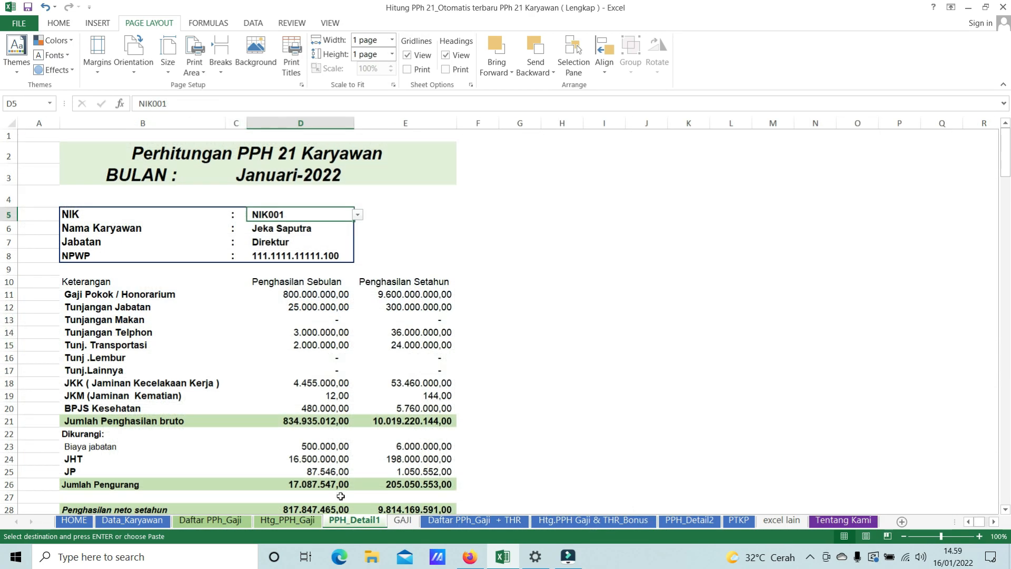
scroll(332, 529, "down", 3)
left_click(461, 527)
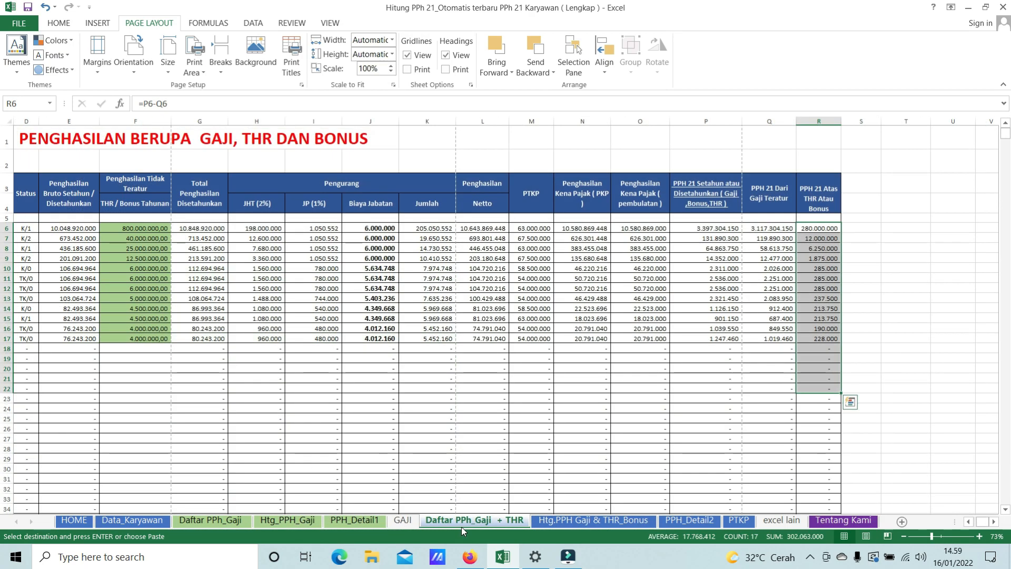
left_click_drag(233, 362, 6, 339)
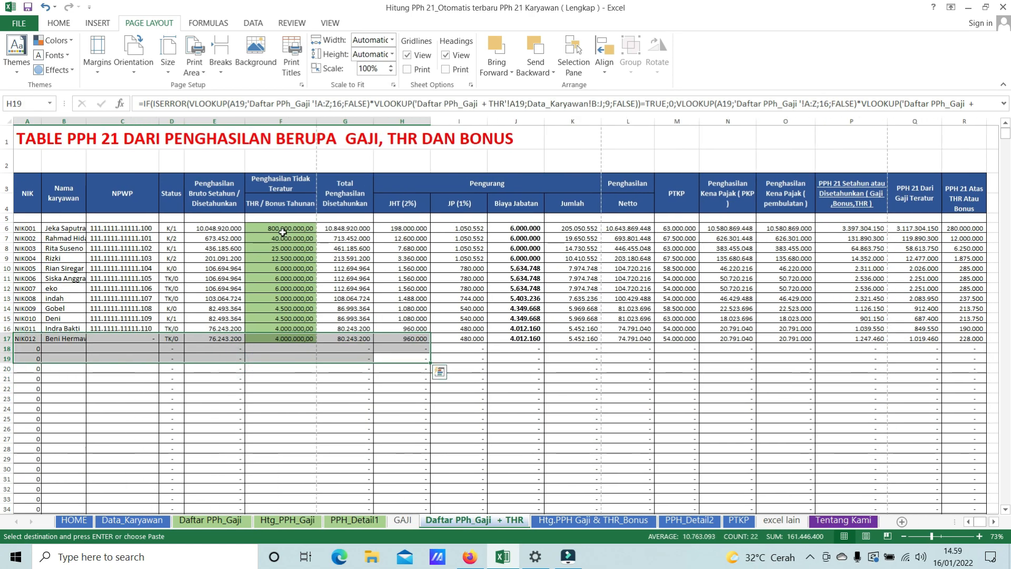
left_click_drag(285, 228, 26, 238)
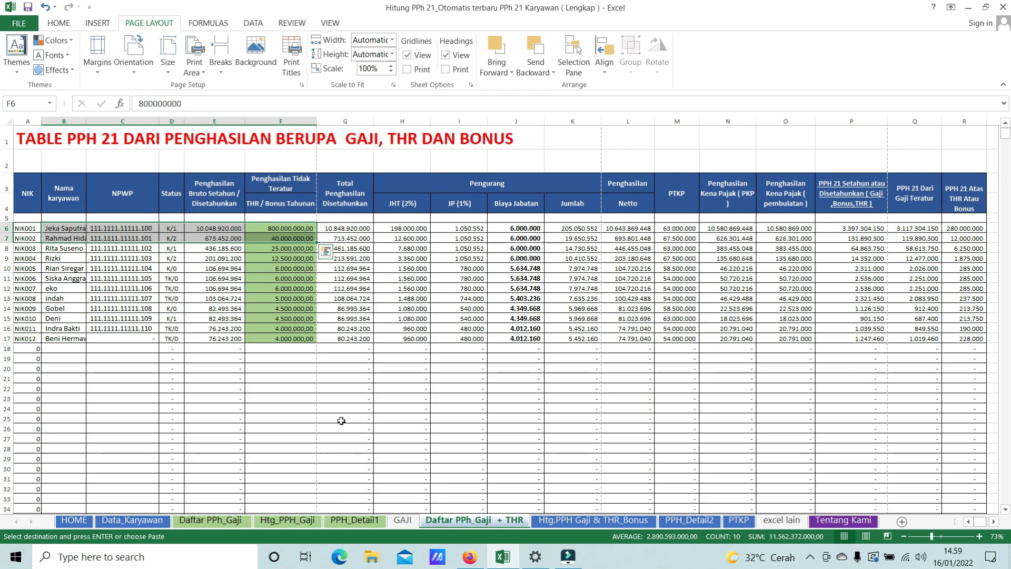
left_click(392, 358)
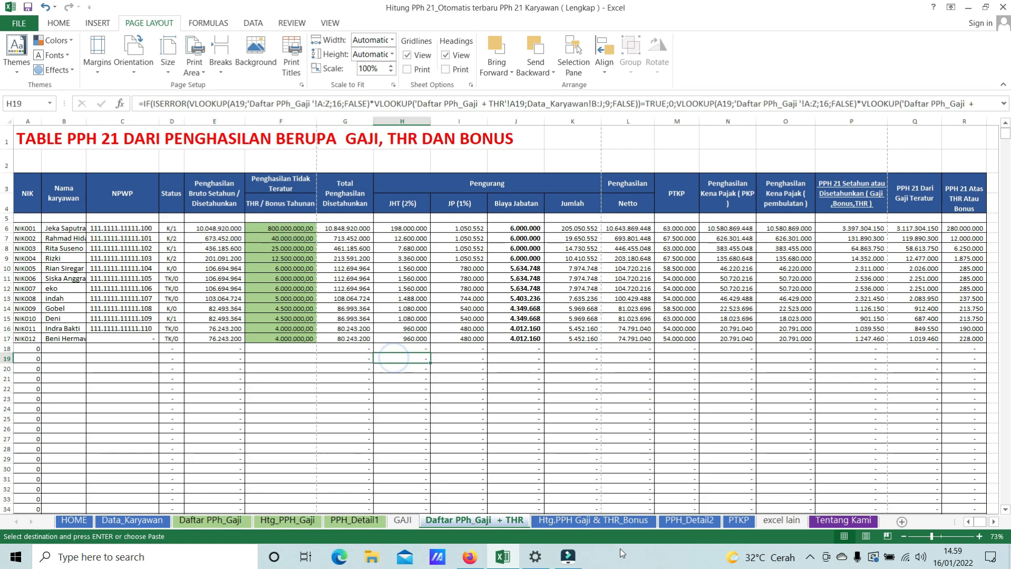
Look over the tax layers on Htg.PPH Gaji & THR_Bonus and the full THR tax calculation on PPH_Detail2
left_click(570, 521)
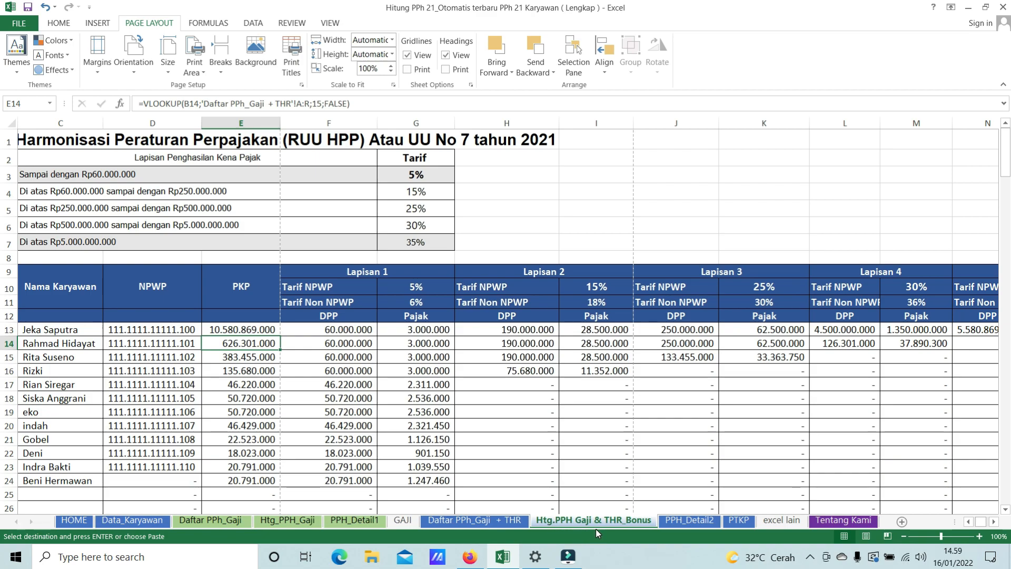
left_click(681, 524)
scroll(421, 327, "down", 3)
scroll(369, 316, "up", 2)
scroll(325, 302, "down", 4)
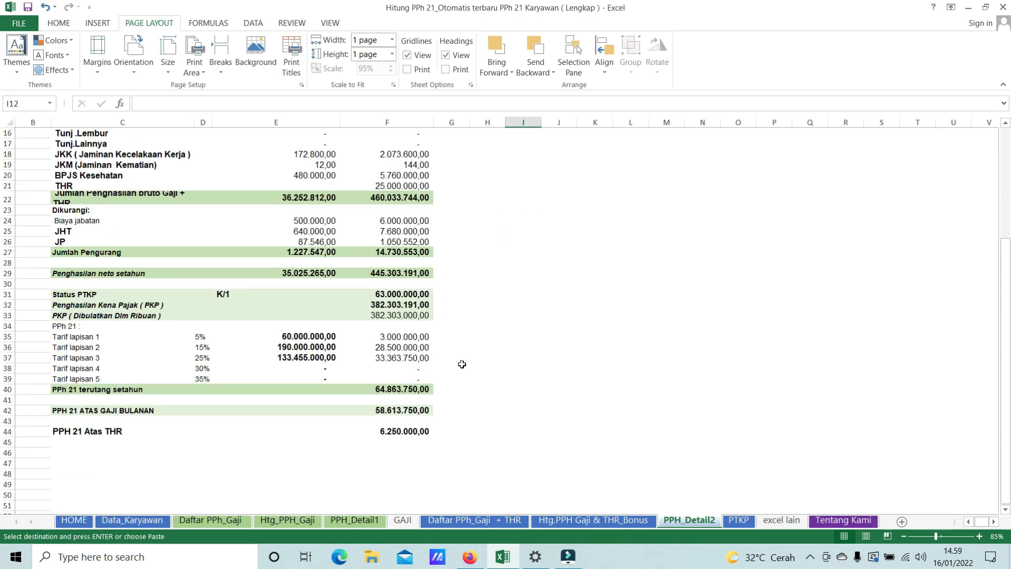
Set the NIK in E5 of PPH_Detail2 to the General Manager's employee ID
scroll(467, 357, "up", 5)
left_click(301, 205)
left_click(344, 201)
left_click(295, 253)
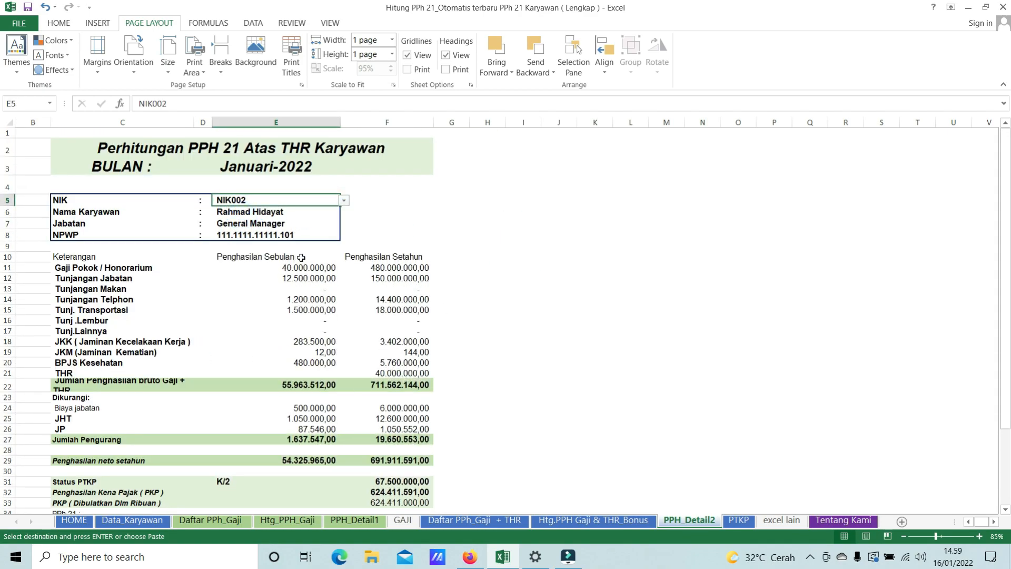
Examine the PPH 21 Atas THR row and its formula in F44 for the selected employee
scroll(299, 256, "down", 5)
left_click(90, 429)
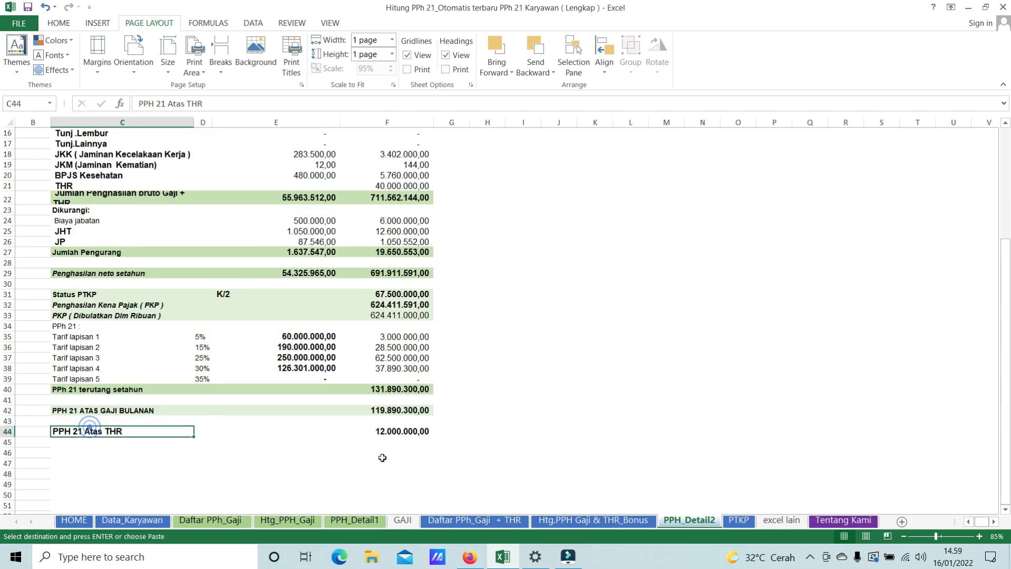
left_click(411, 431)
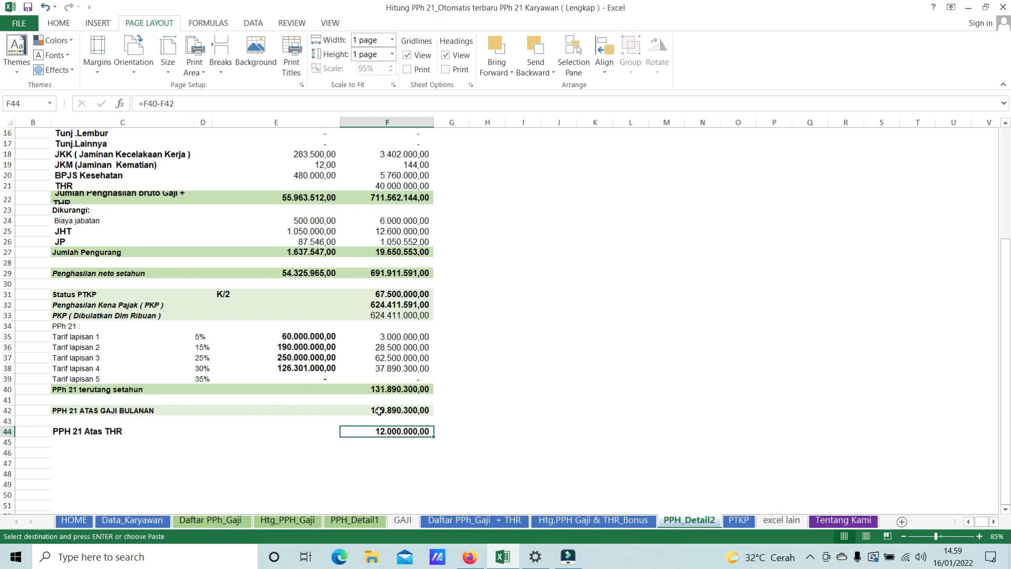
scroll(470, 323, "up", 5)
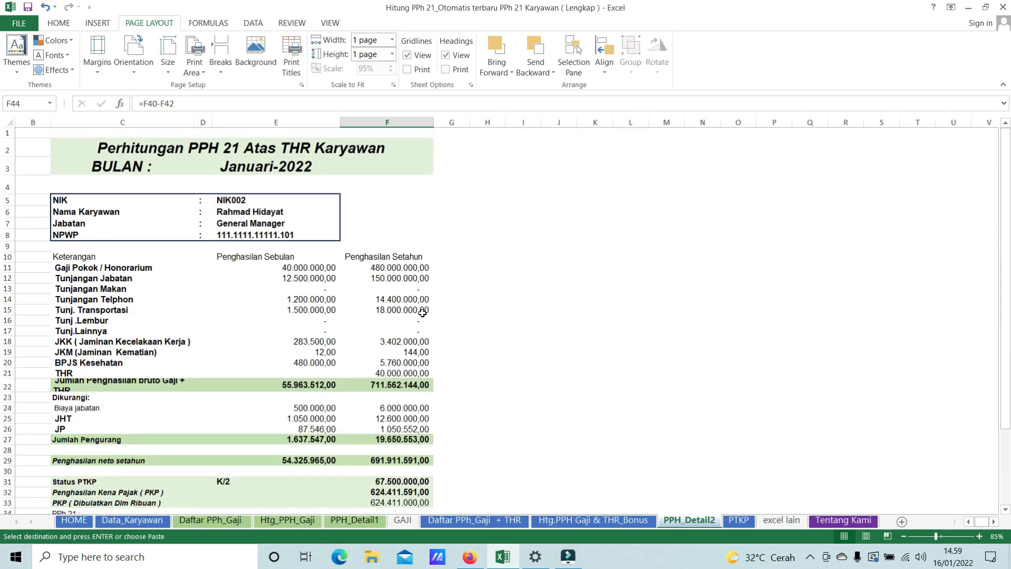